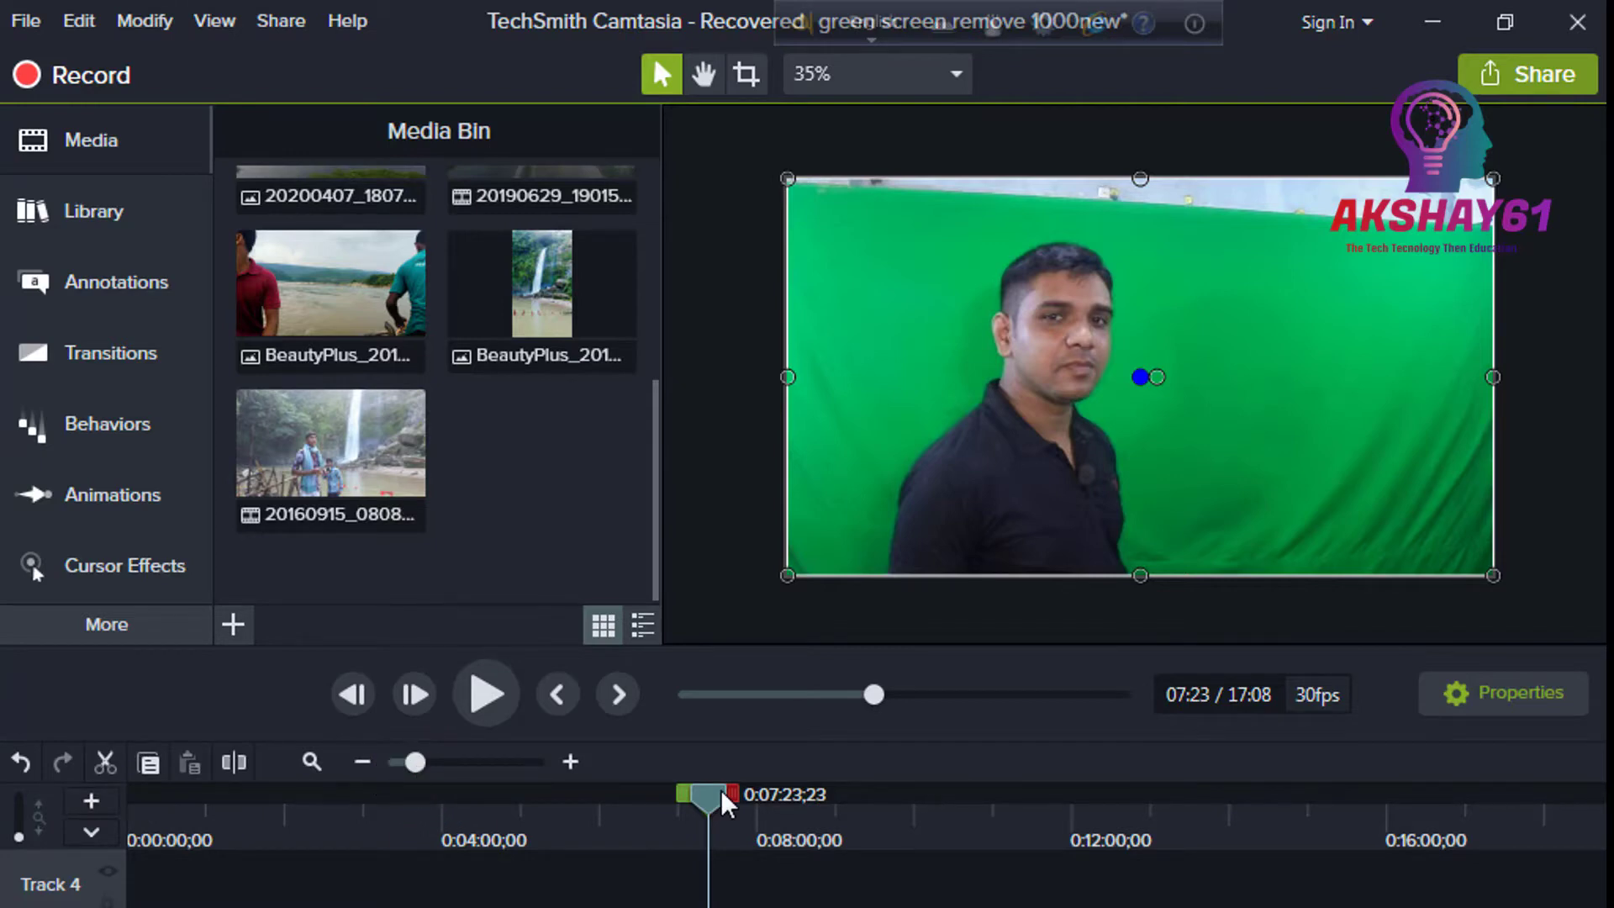
Step: Play back short stretches of the green-screen clip from about 07:24 to preview the footage
drag(720, 789, 723, 790)
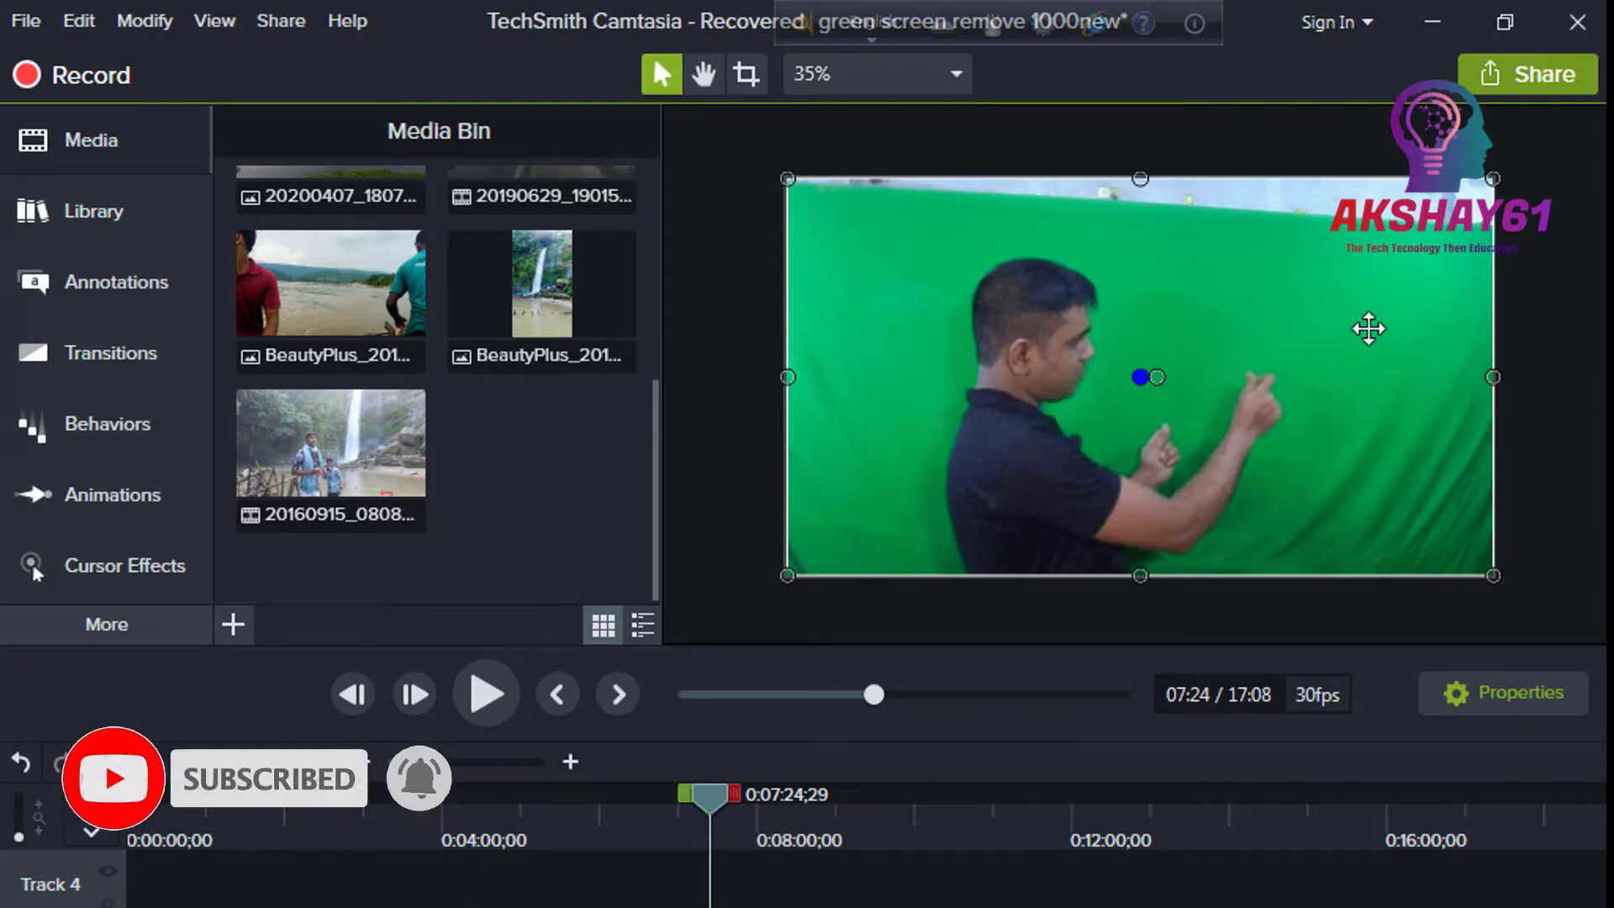
click(492, 696)
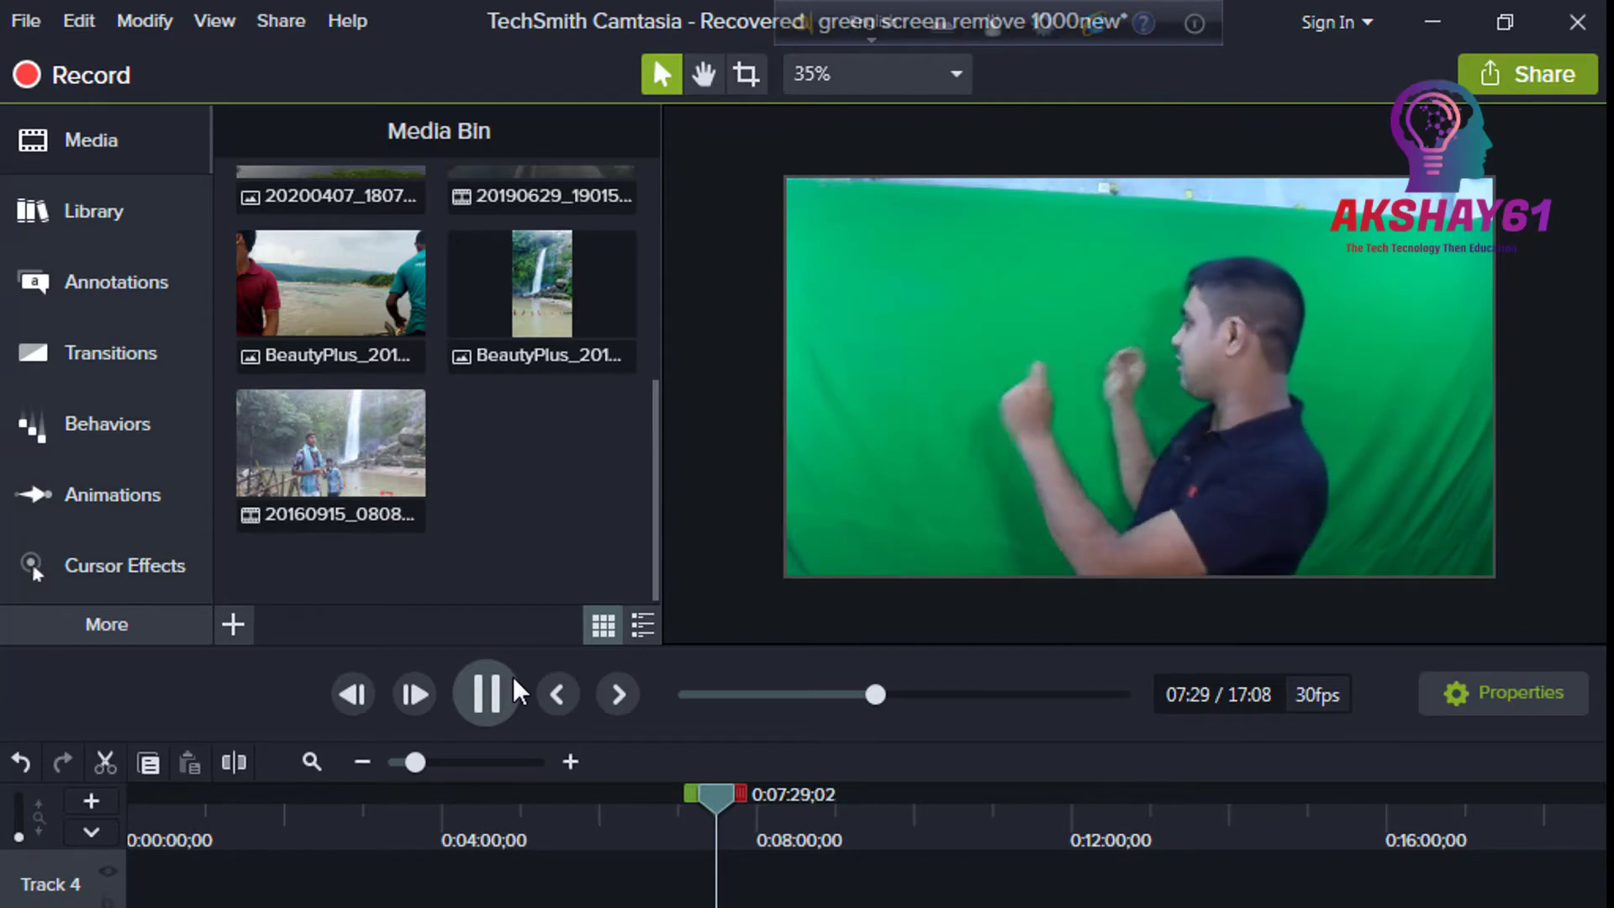
click(497, 688)
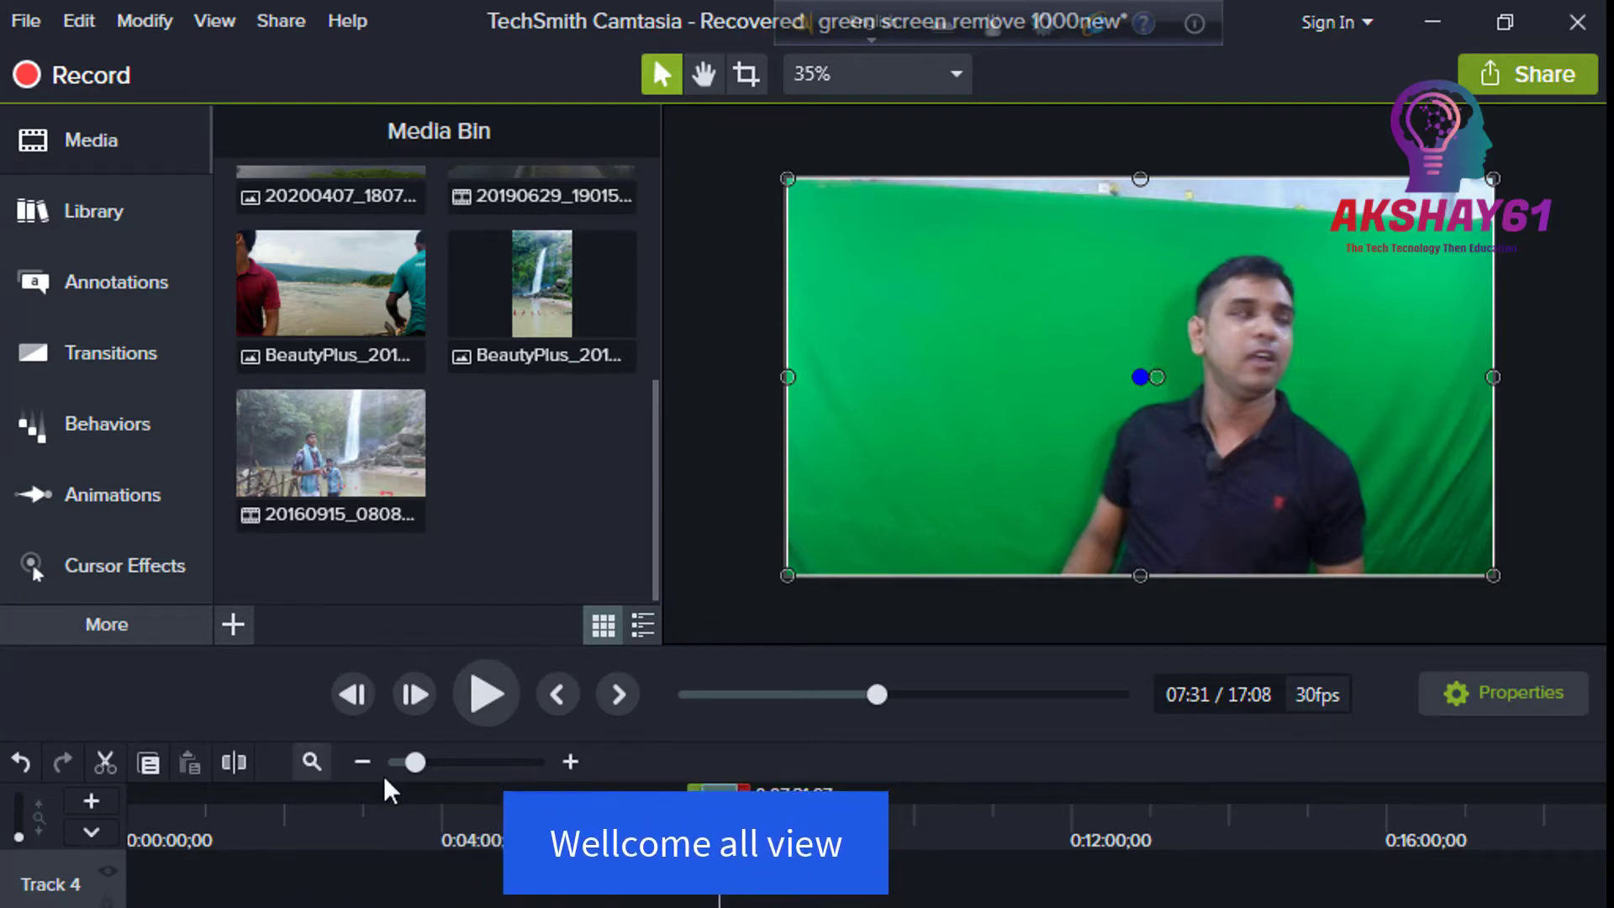
click(486, 684)
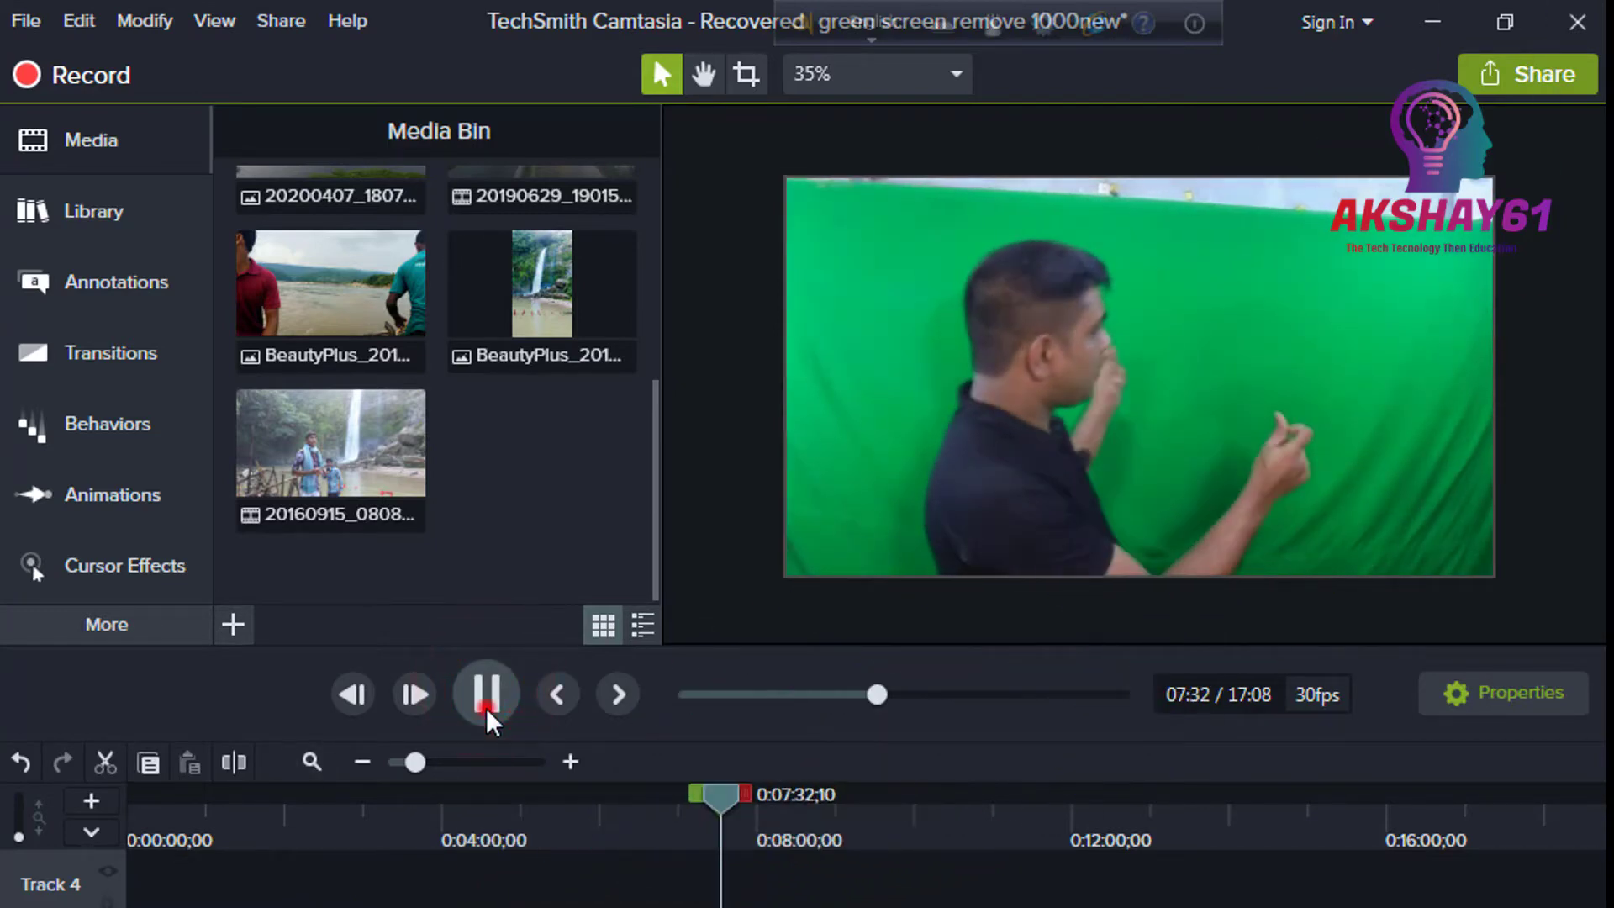
click(486, 703)
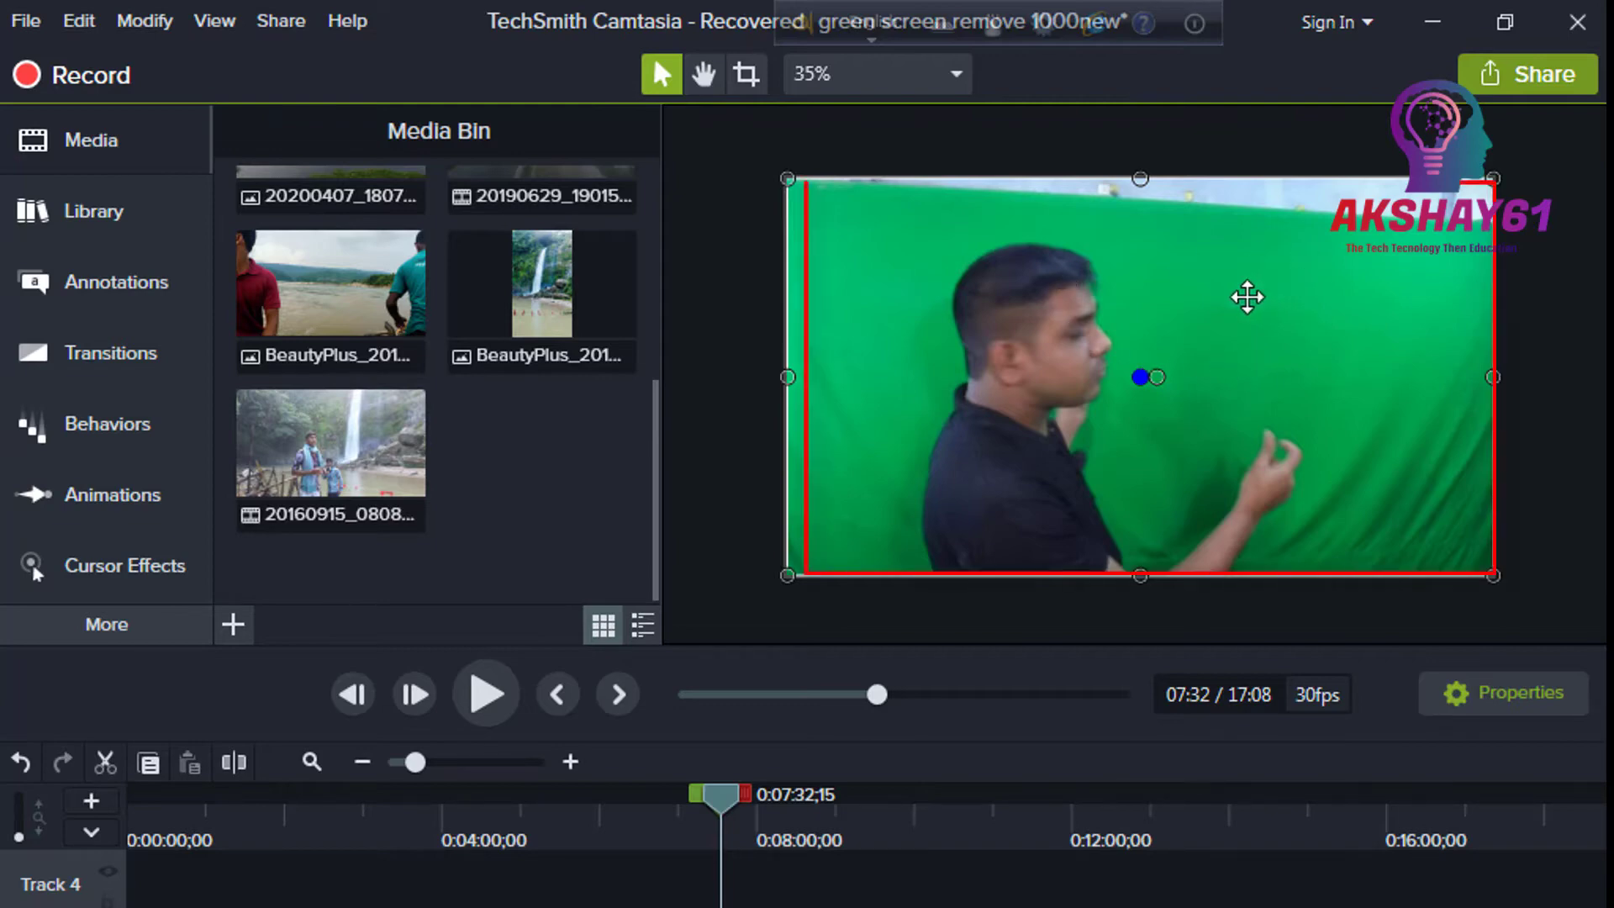
Step: Add the Remove a Color visual effect to the green-screen clip MOV01968
right_click(1196, 291)
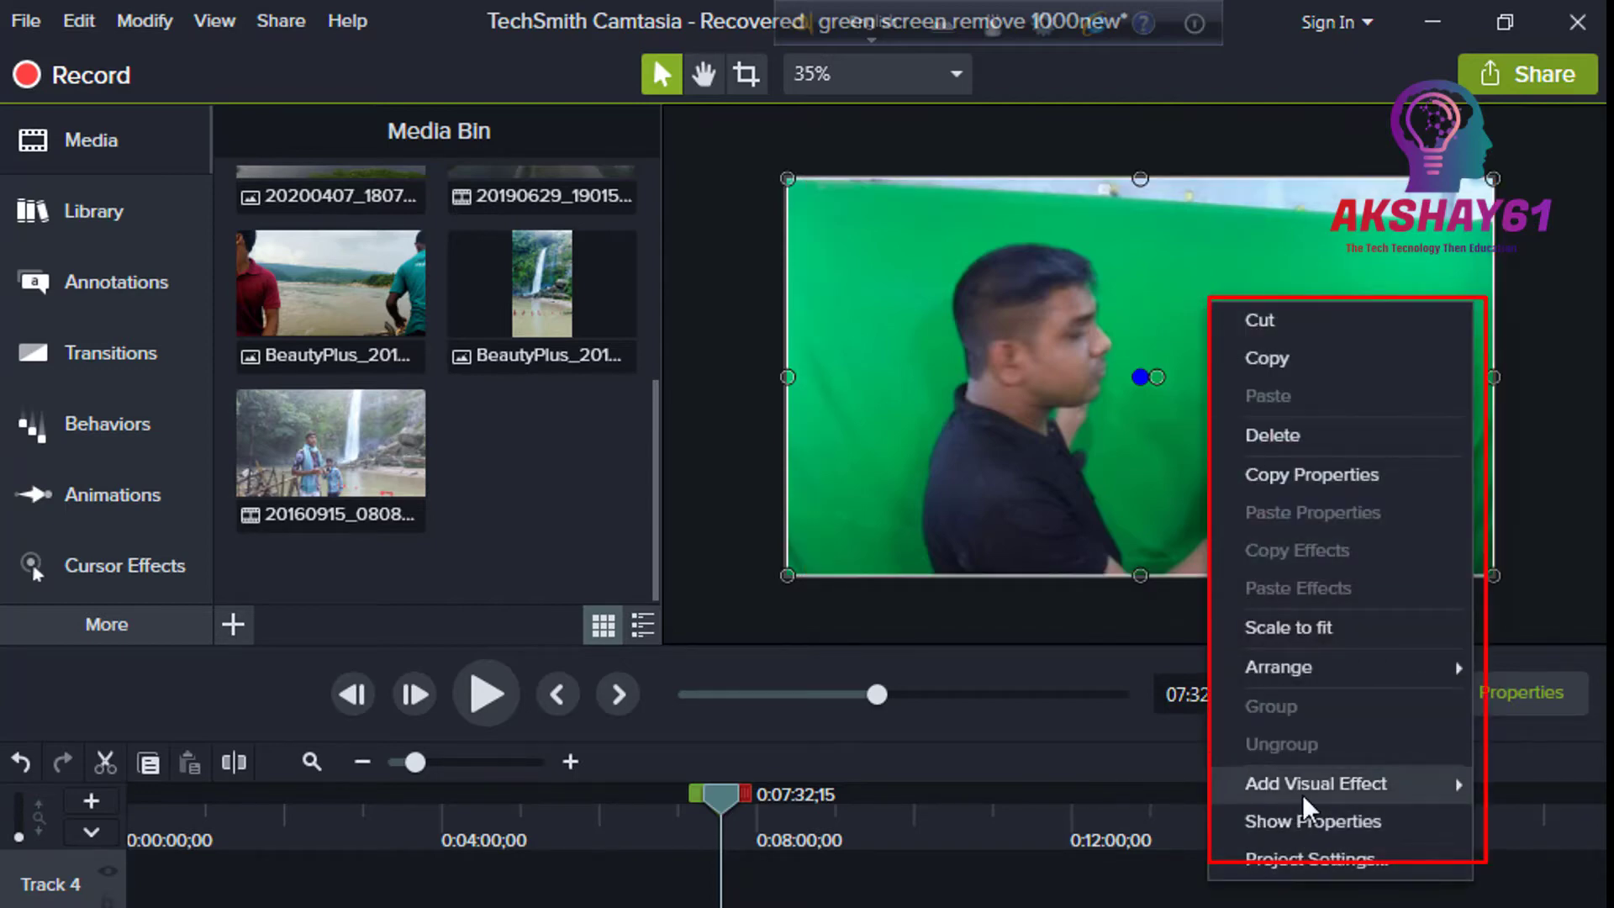
mouse_move(1346, 785)
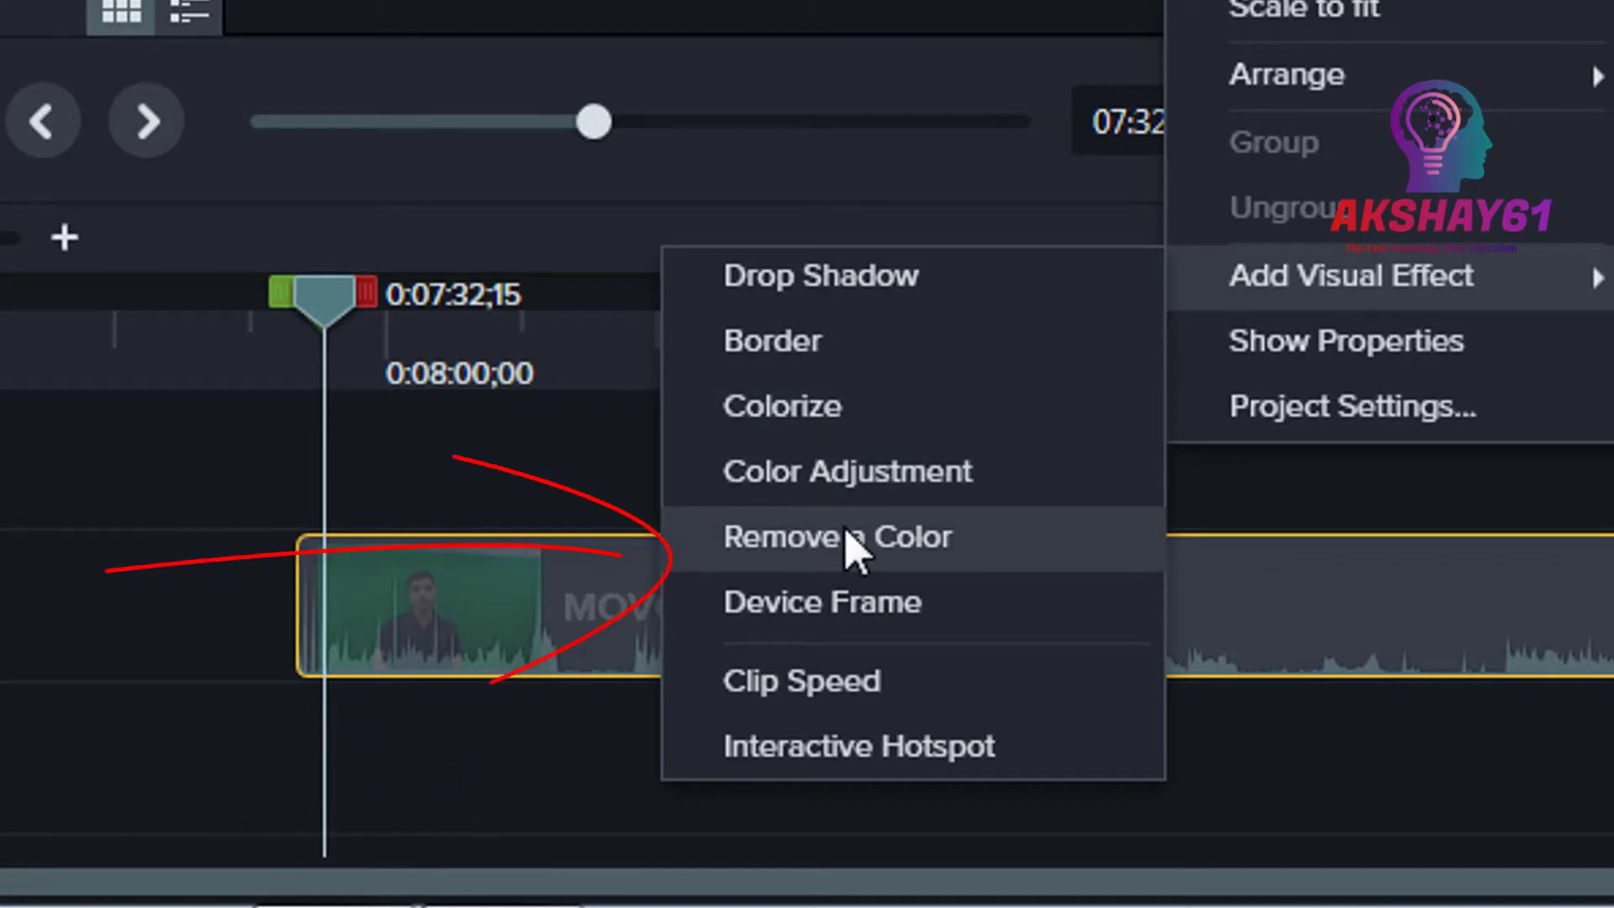
click(891, 559)
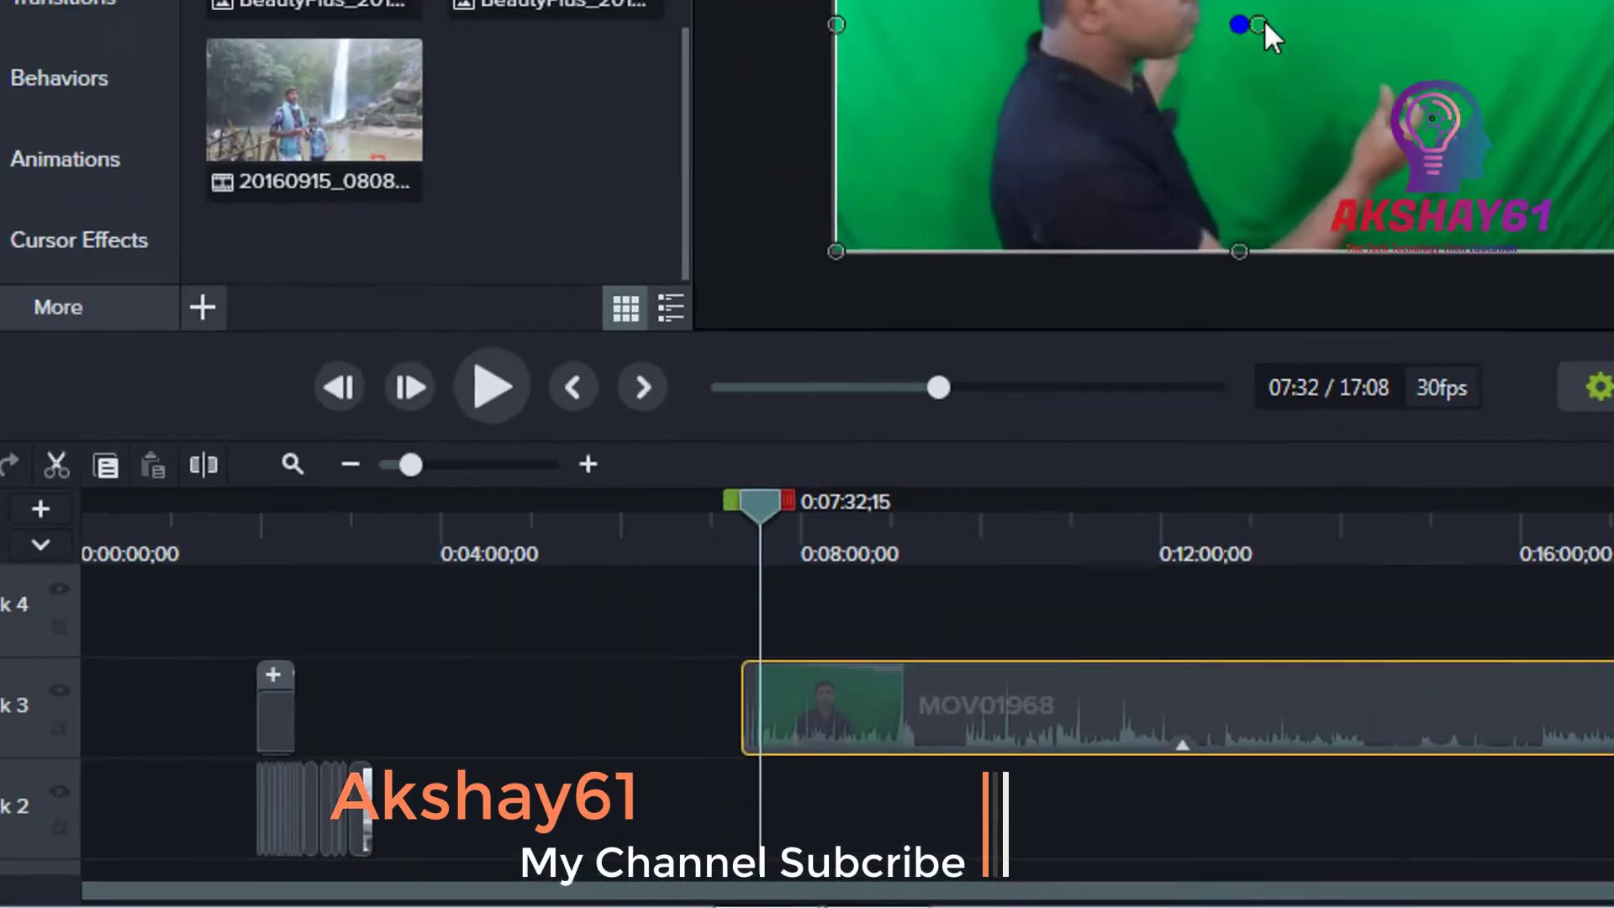
Step: Show the properties of clip MOV01968 and bring up its Remove a Color settings
right_click(1345, 203)
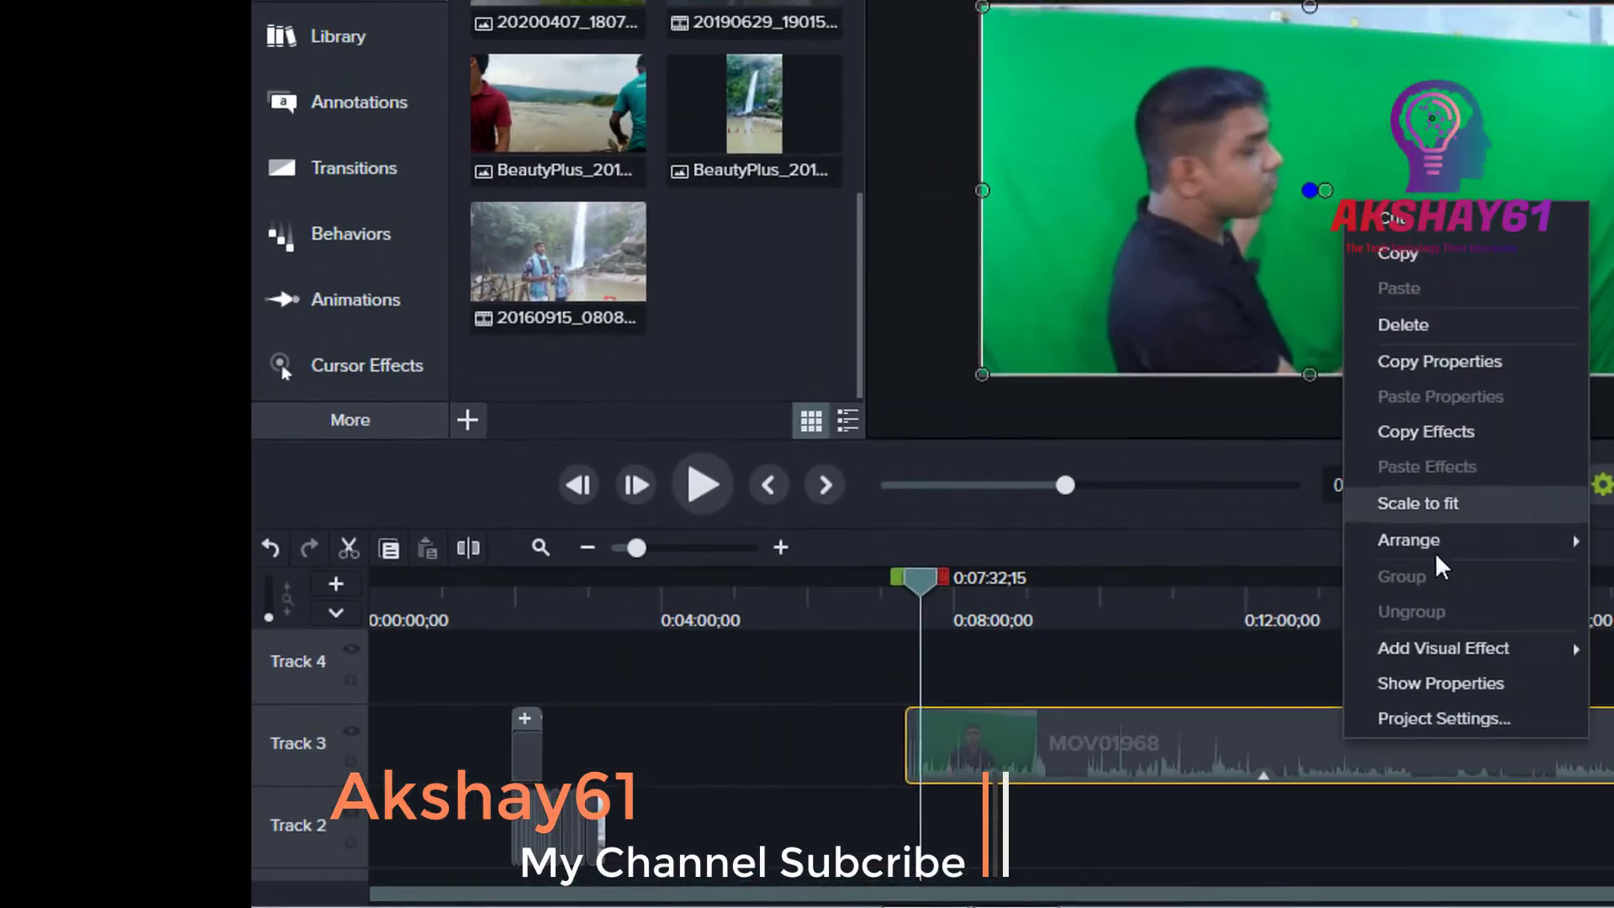
mouse_move(1473, 656)
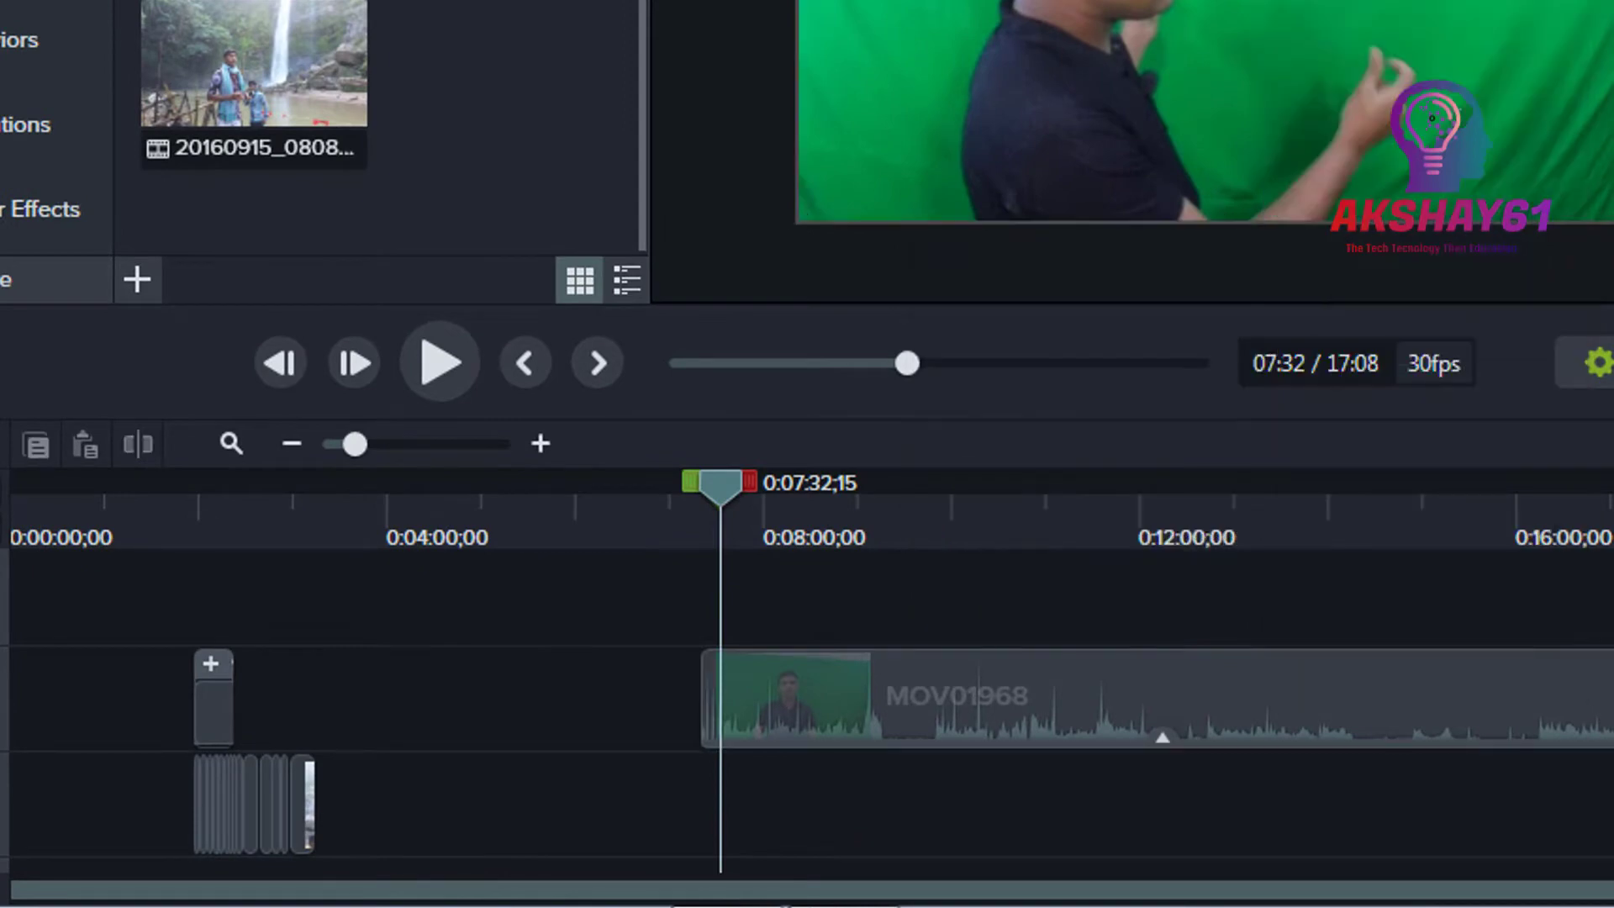
click(1604, 362)
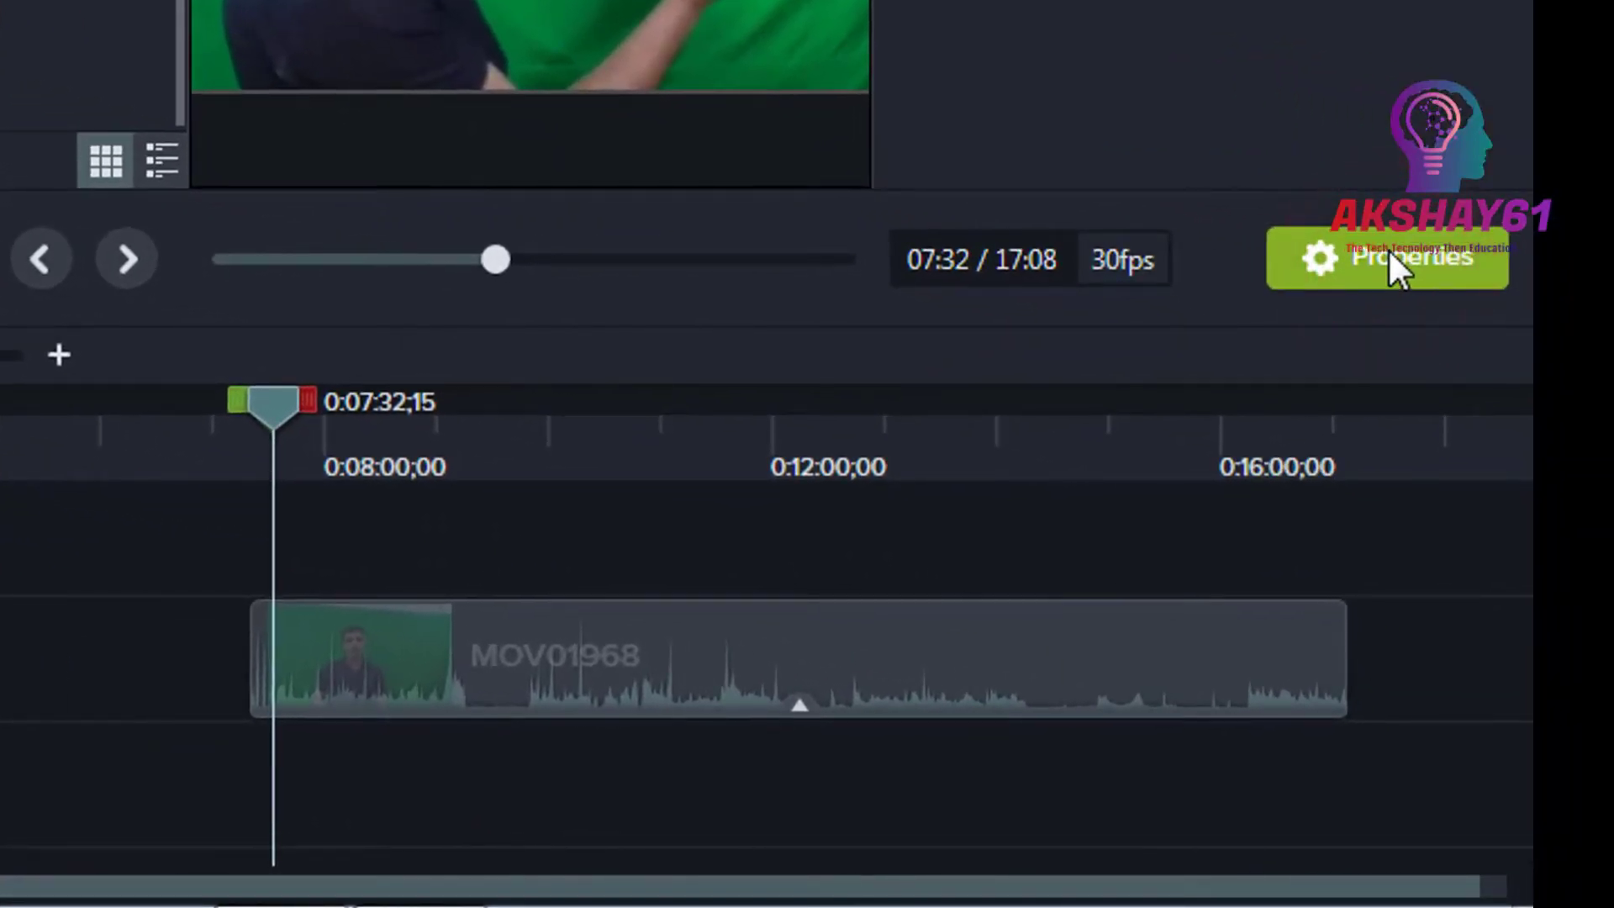
click(545, 17)
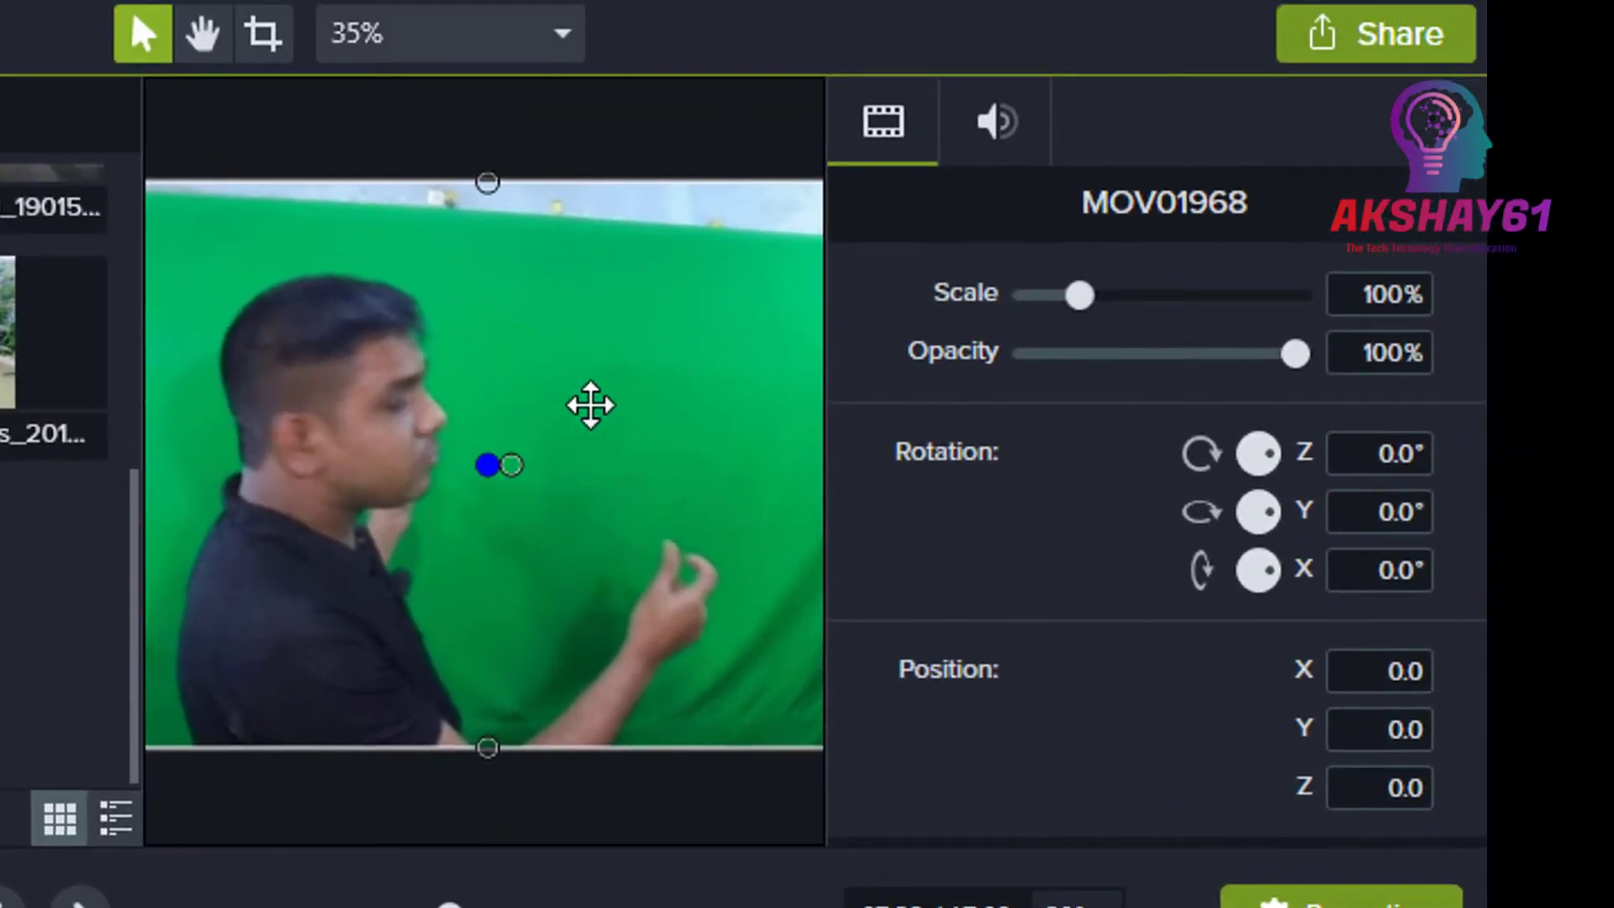
click(1090, 618)
scroll(1093, 614, down, 5)
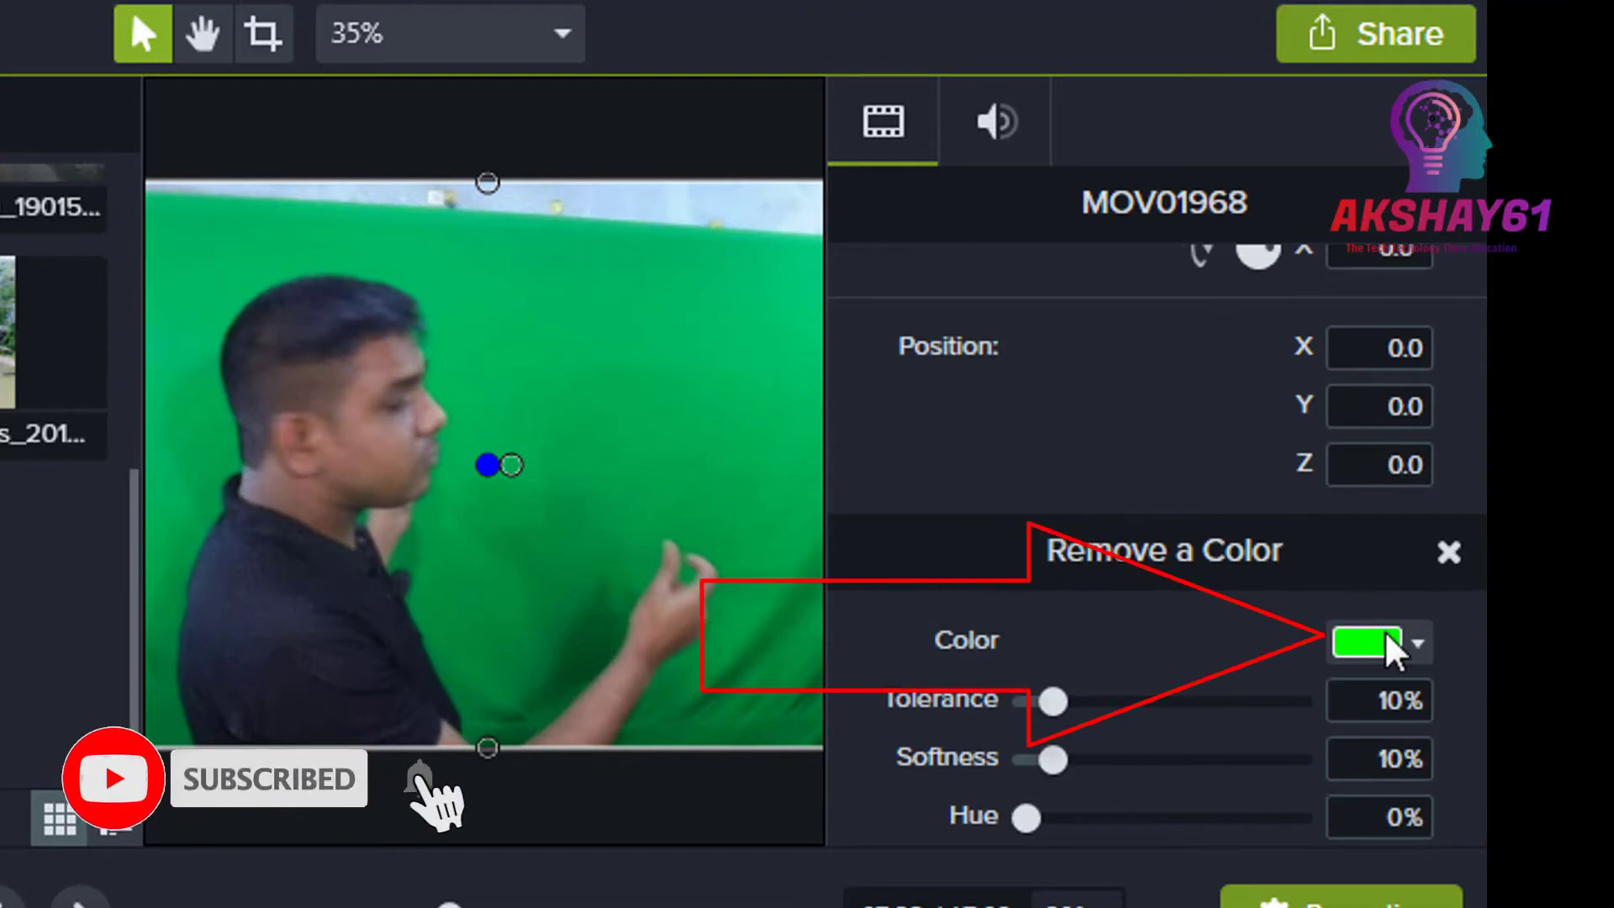
Step: Sample the green backdrop beside the man's head with the eyedropper as the color to remove
click(1421, 646)
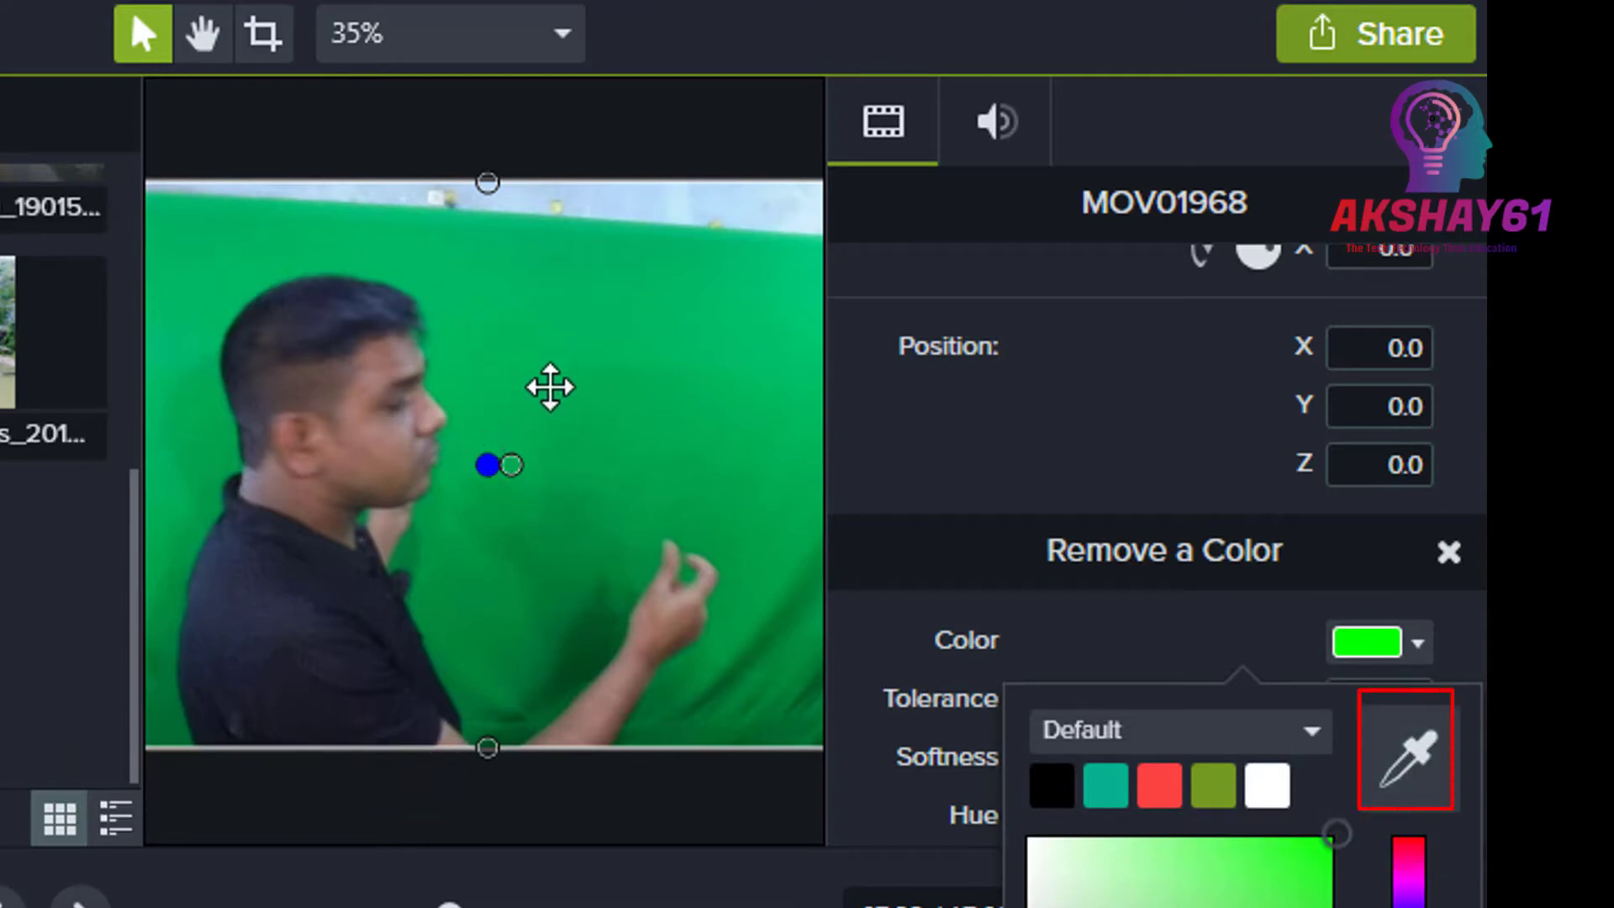
click(1421, 757)
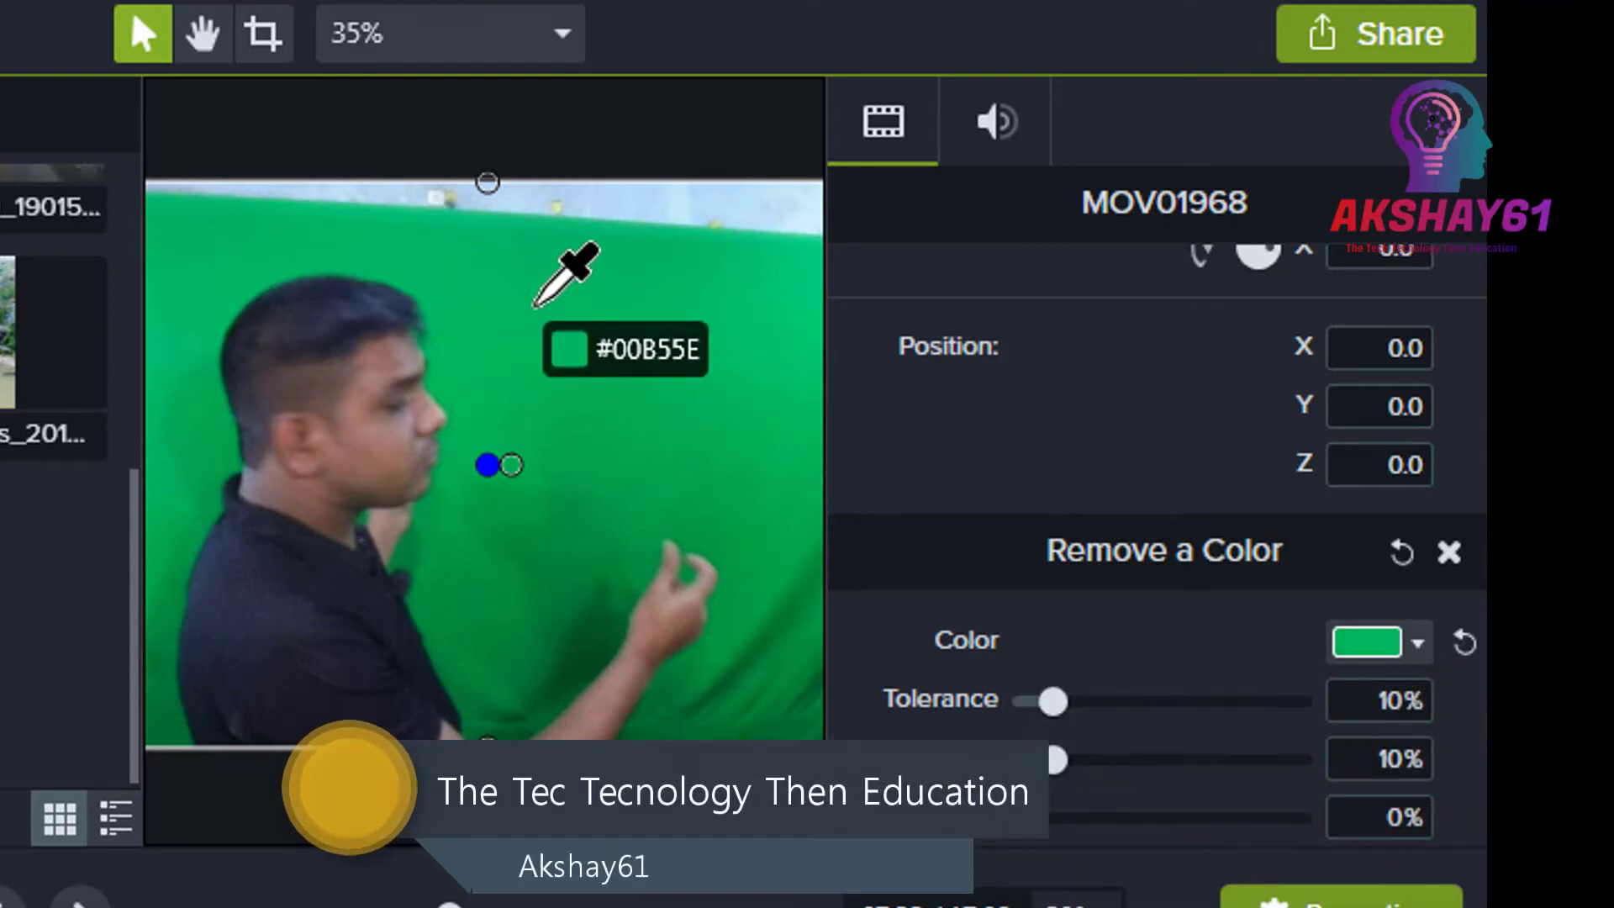
click(544, 308)
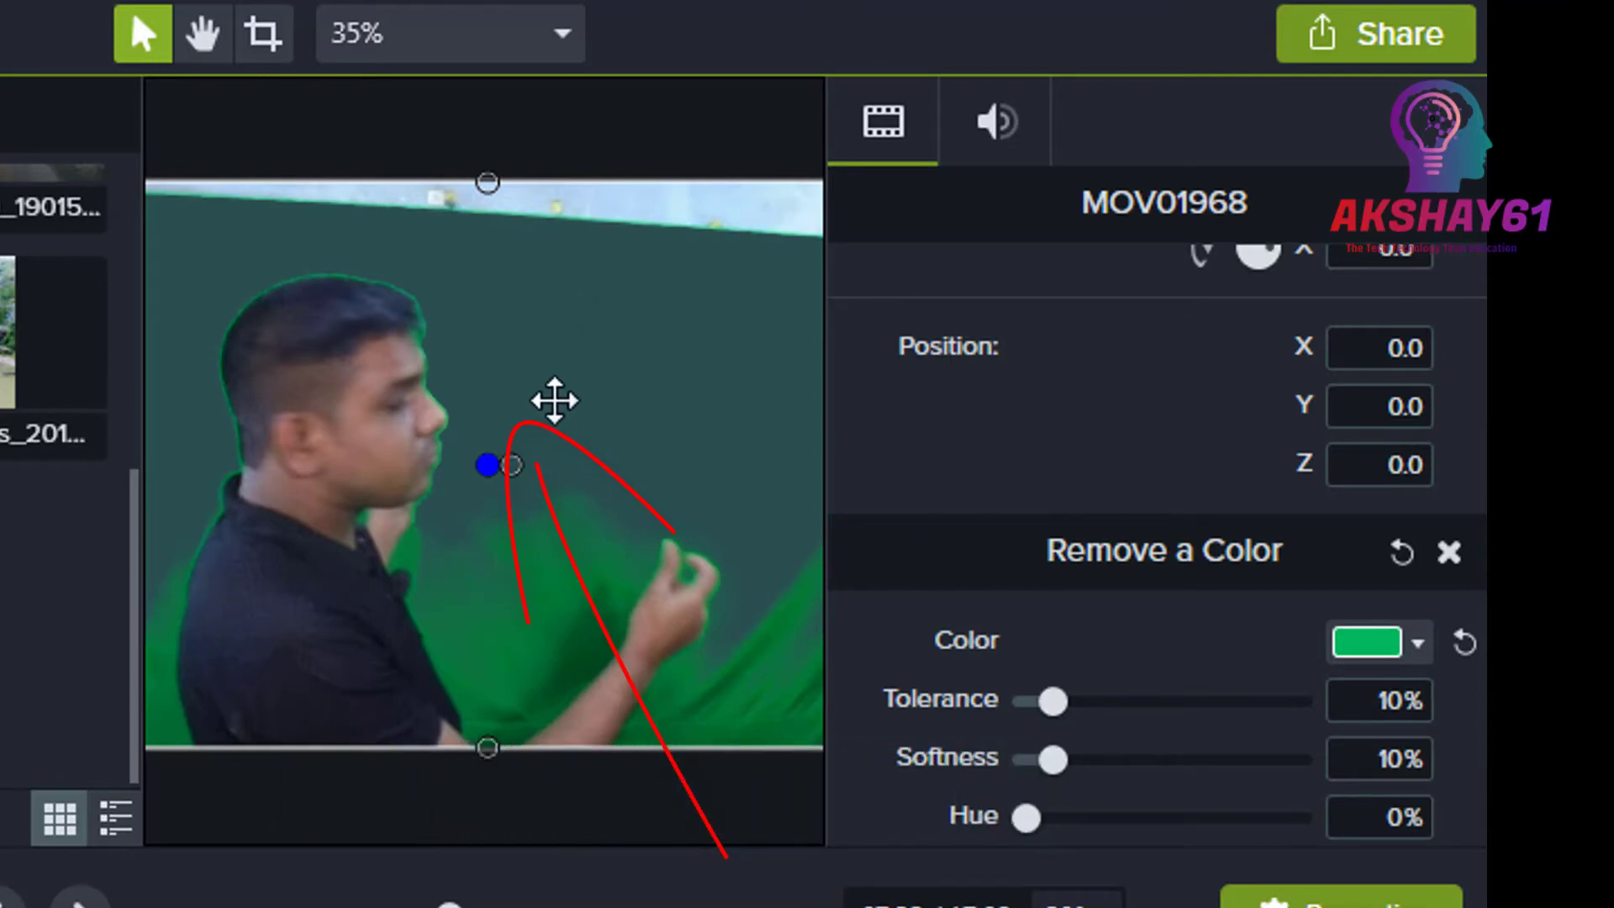
scroll(583, 375, down, 3)
scroll(584, 375, up, 3)
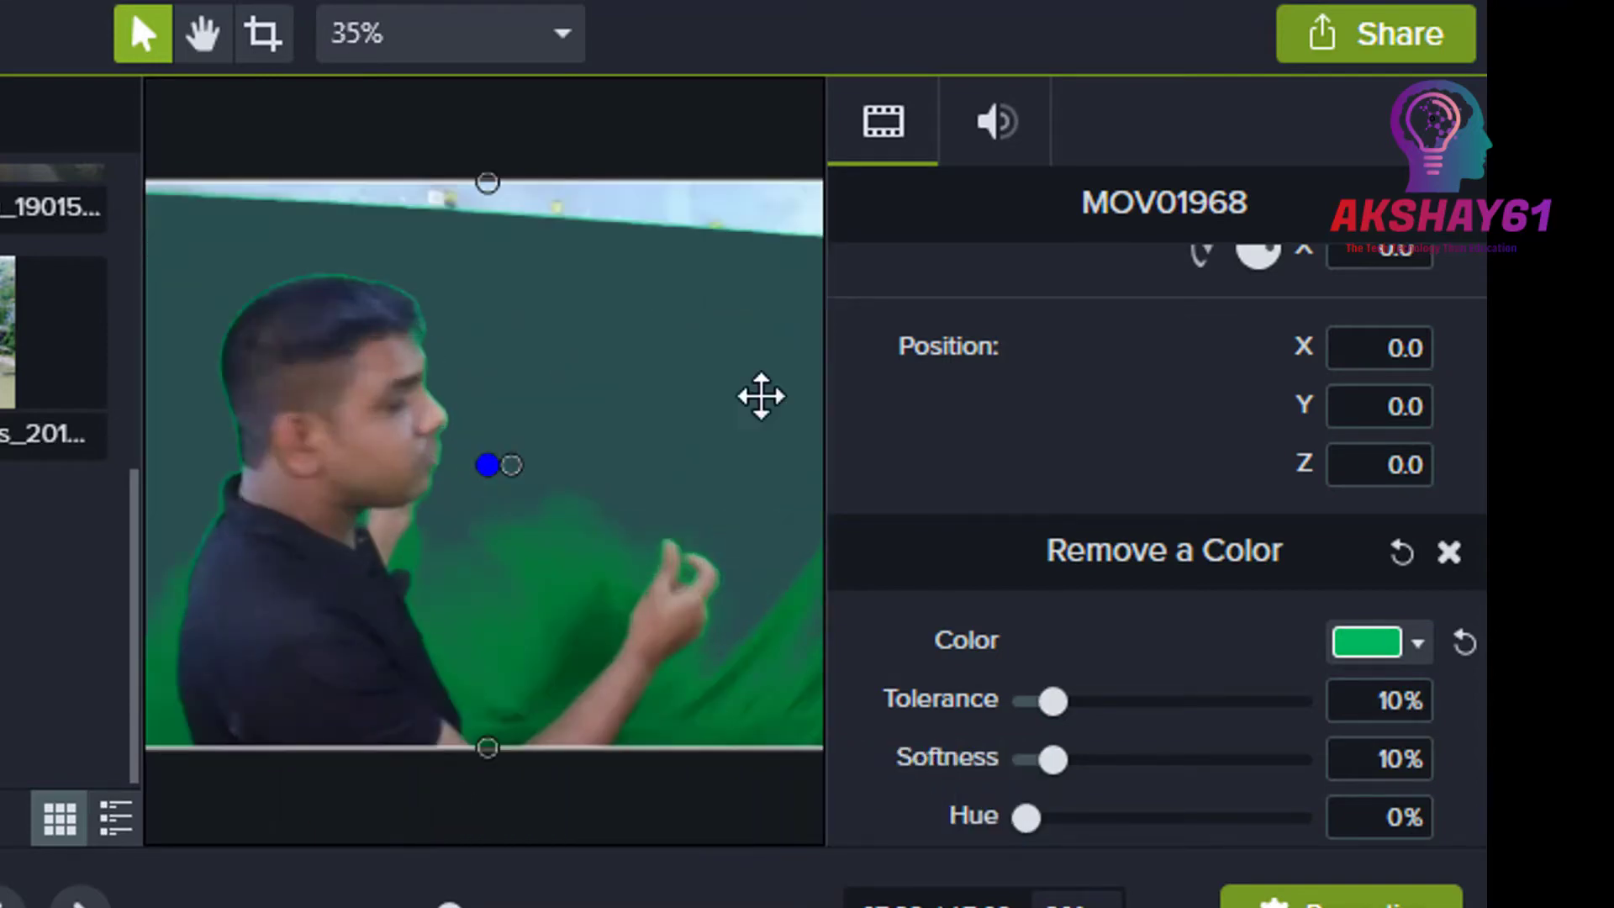
Step: Set the color removal tolerance to 41% and play the clip to check the keyed result
drag(1059, 706, 1144, 721)
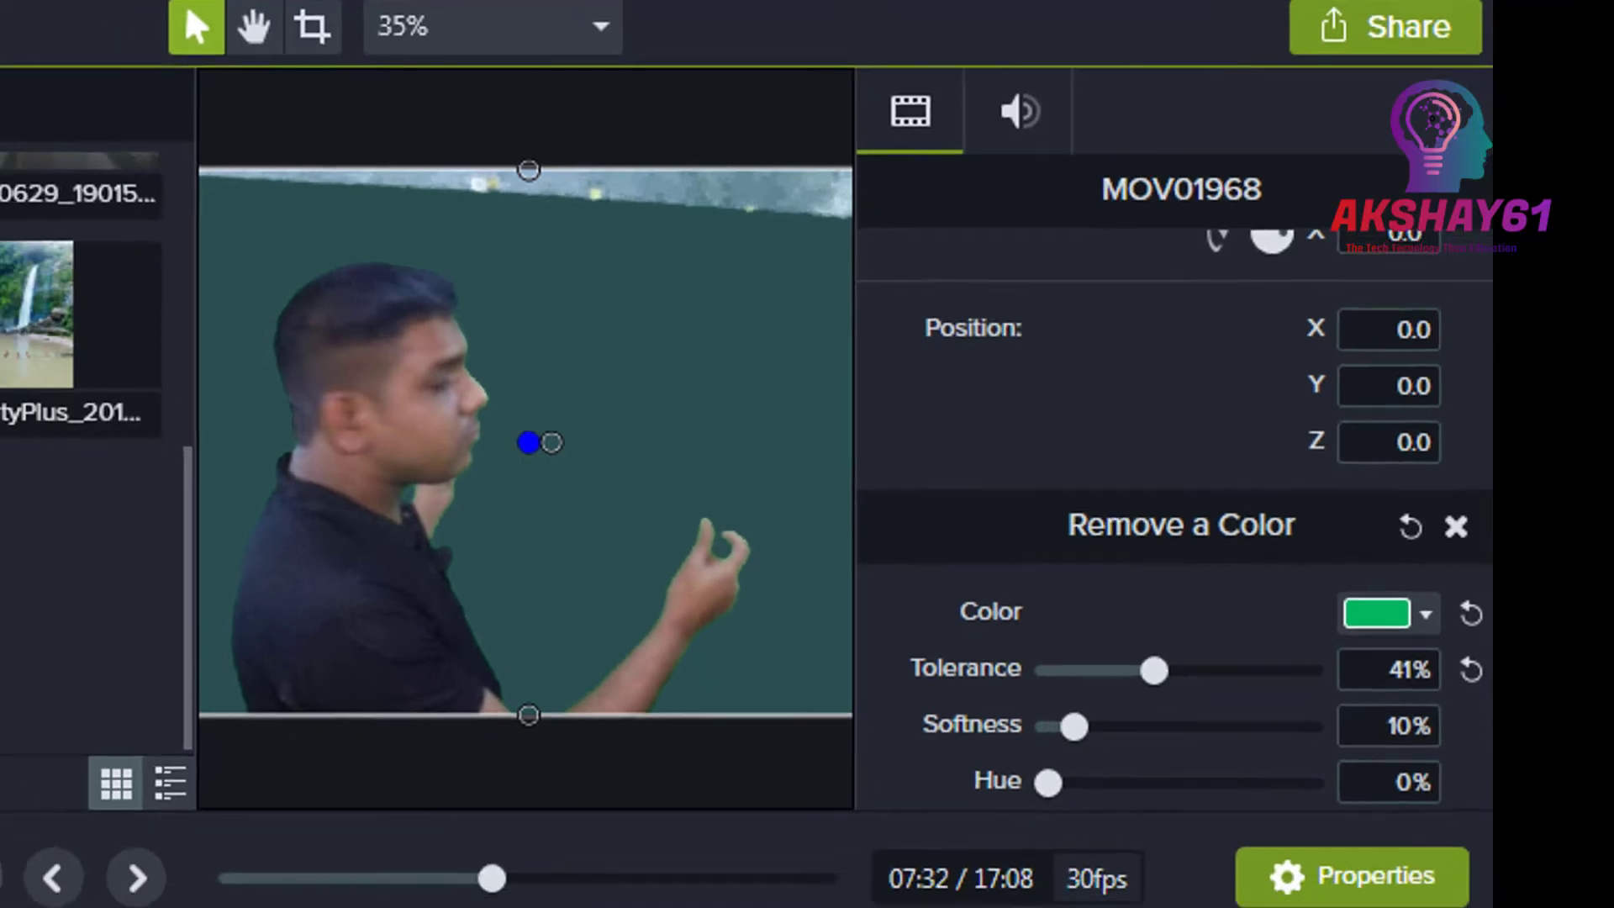
click(378, 613)
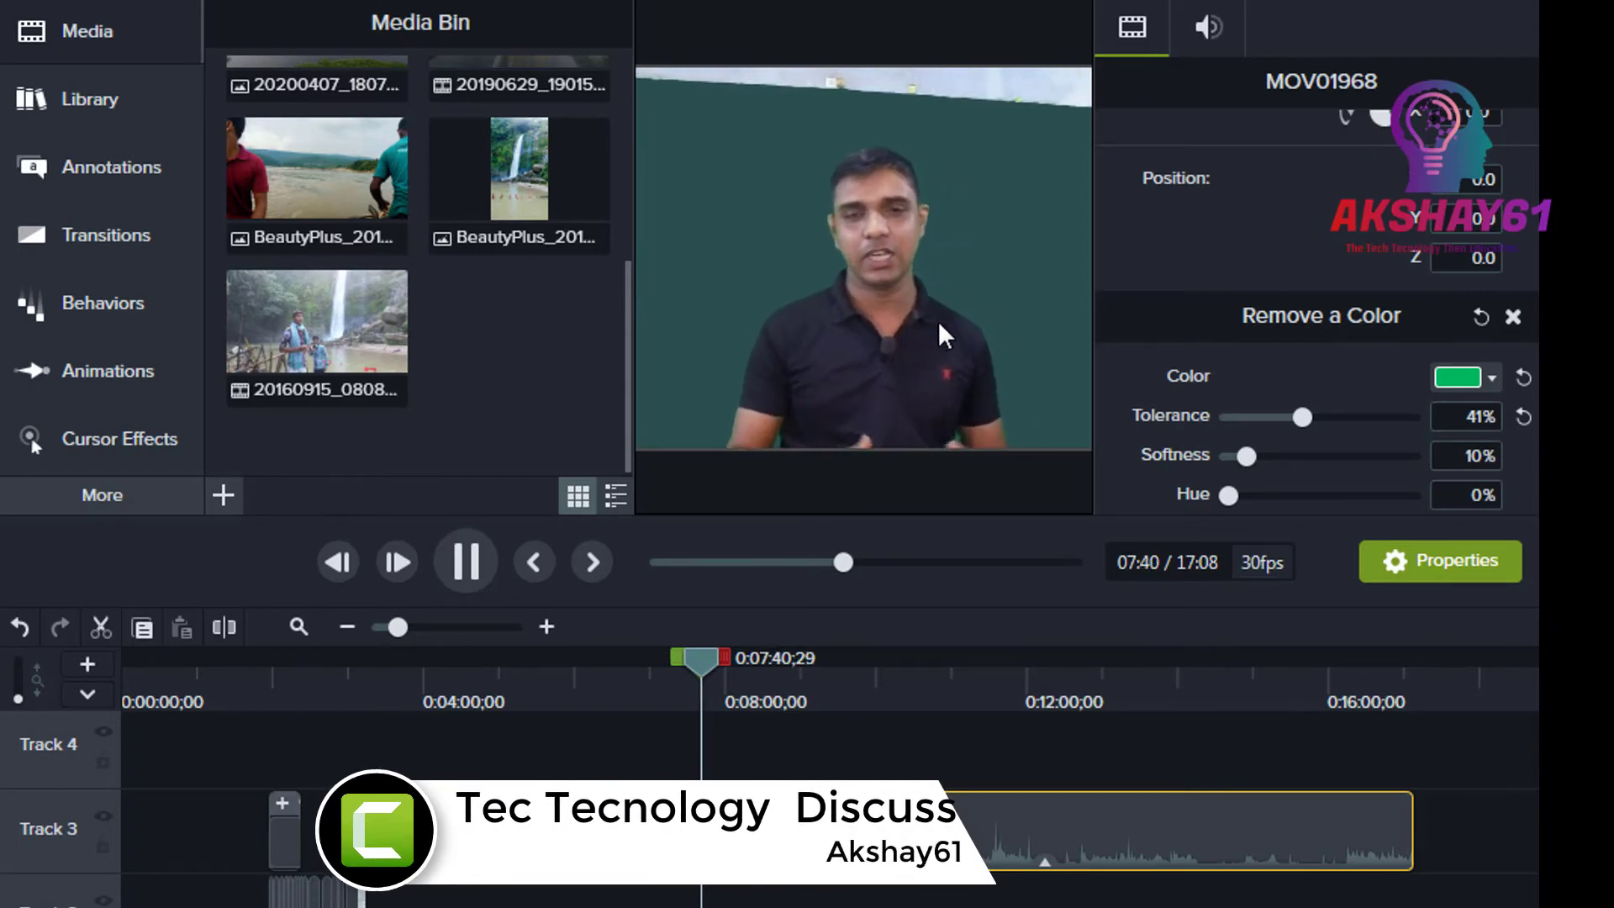
click(467, 560)
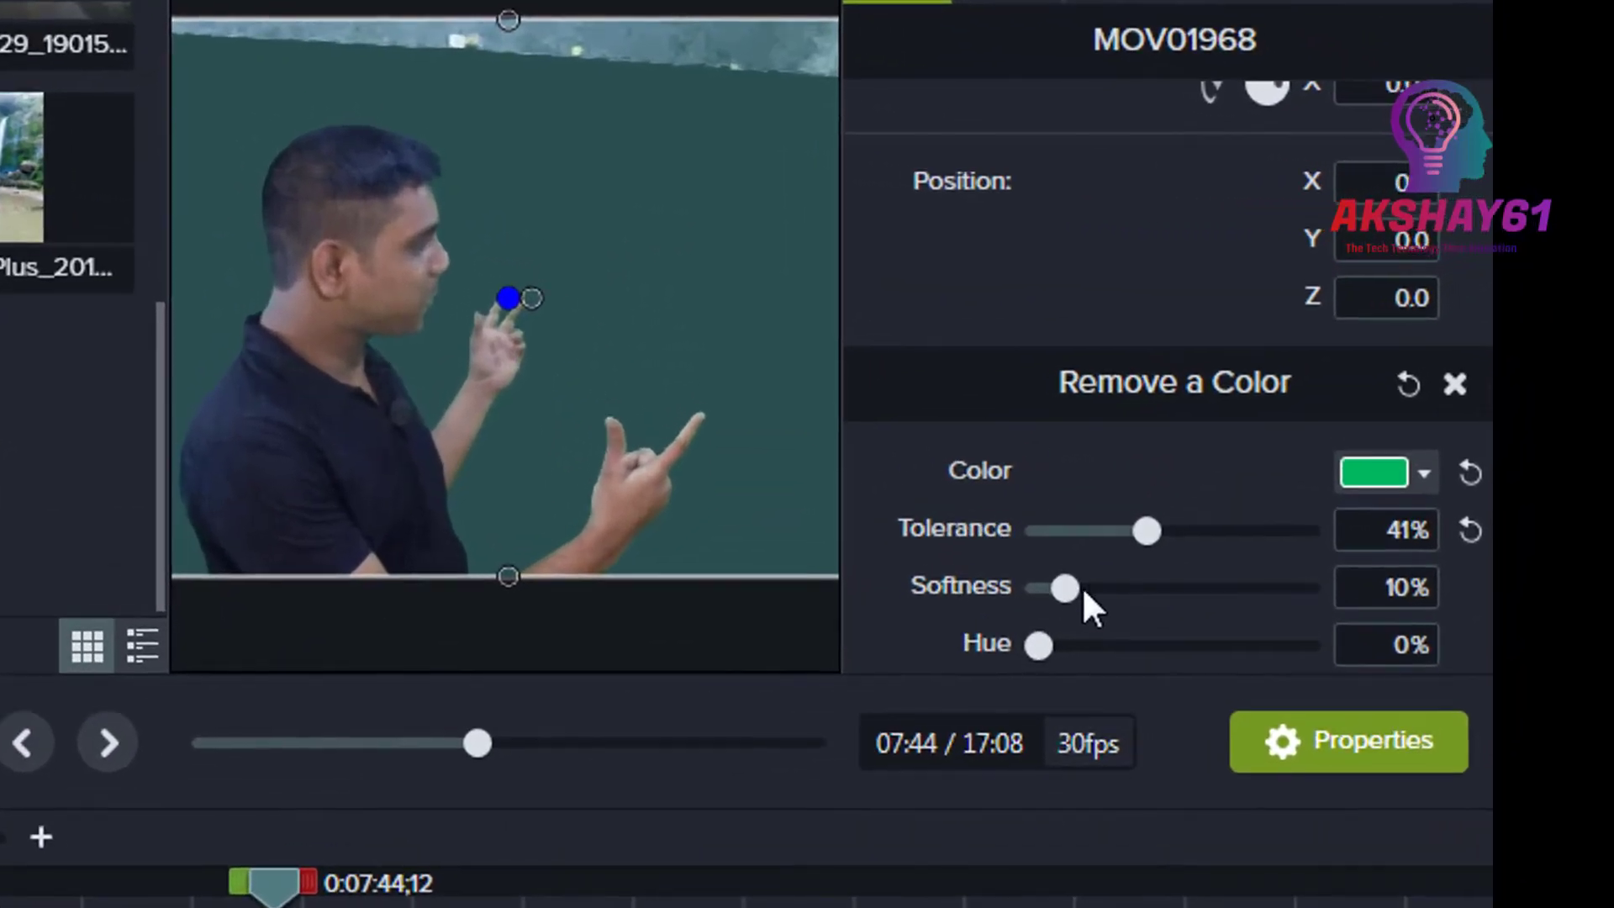
Step: Set the softness of the Remove a Color effect to 0%
drag(1058, 589, 1016, 599)
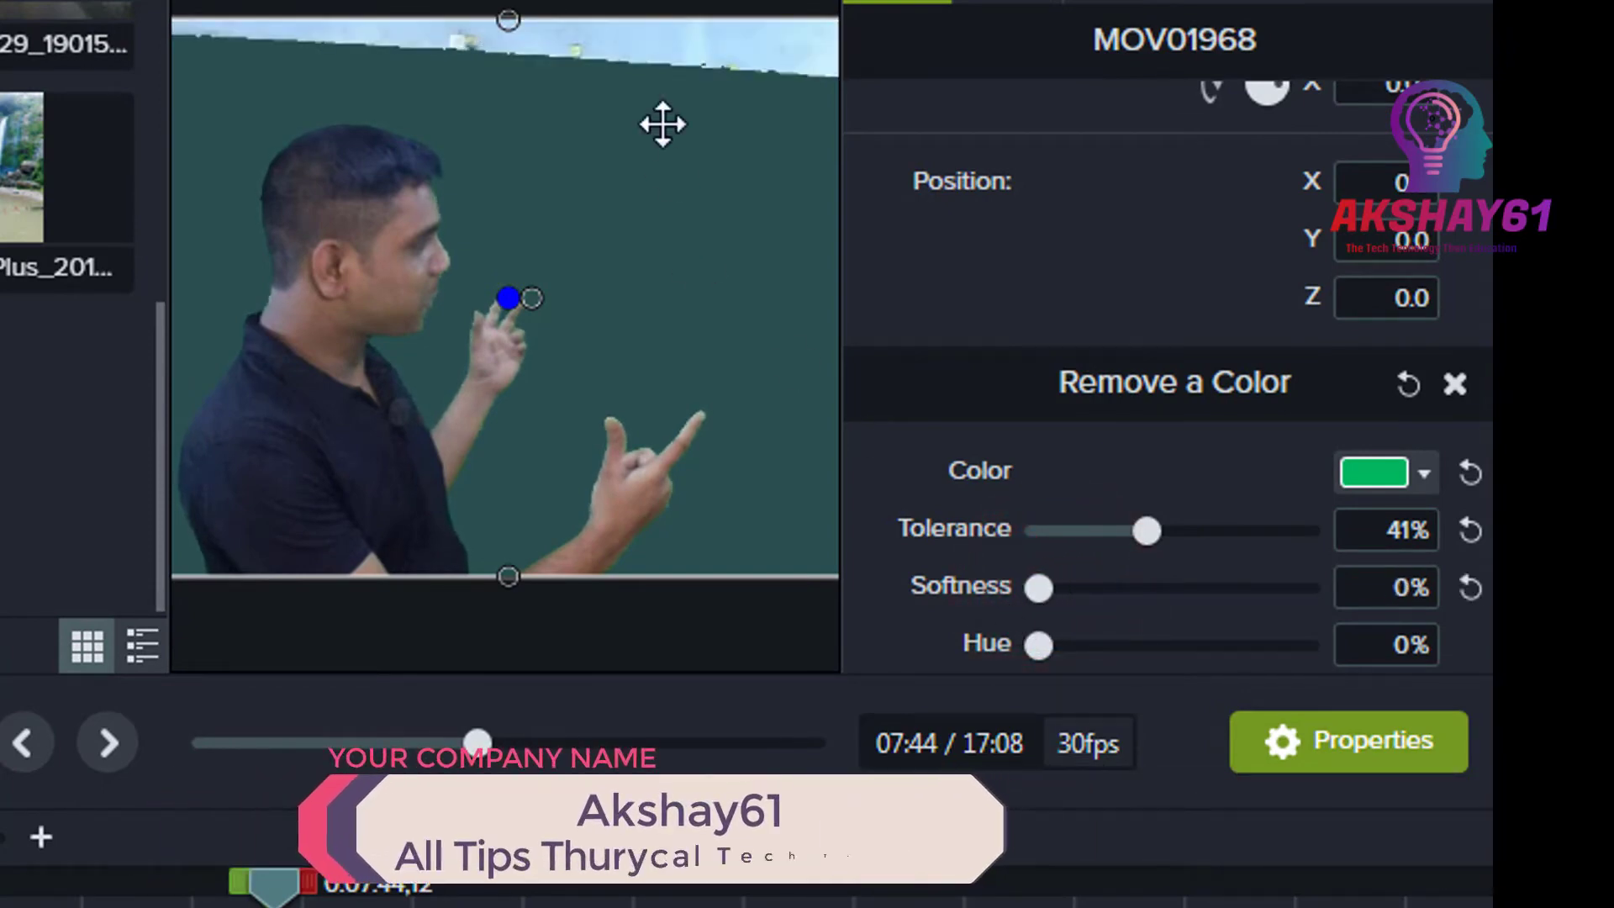
click(659, 39)
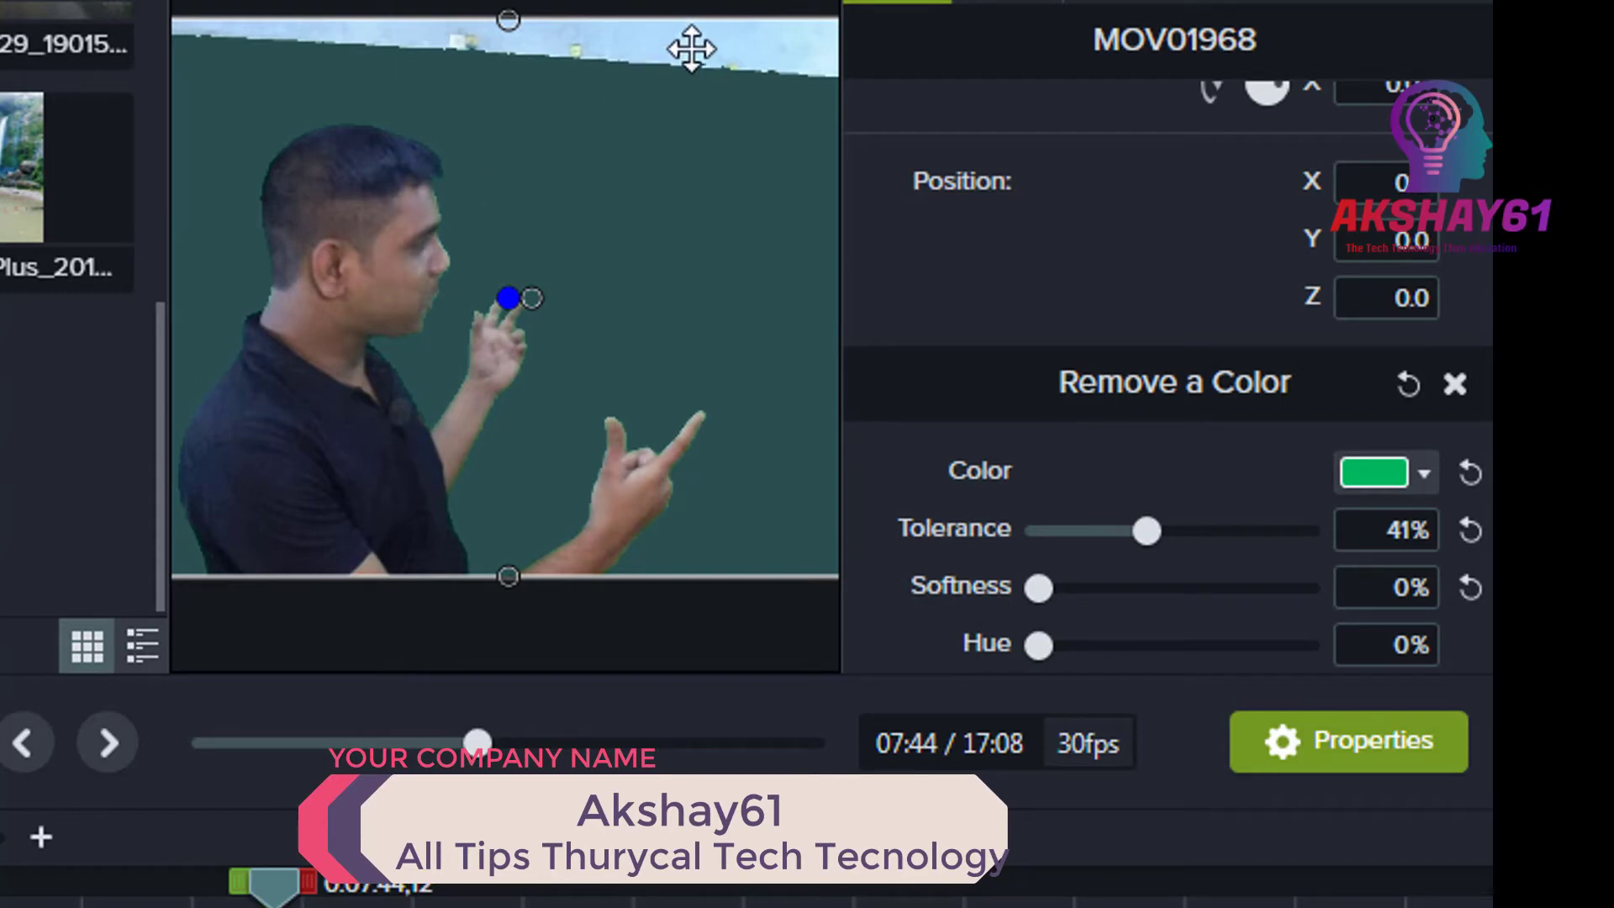
mouse_move(1034, 588)
mouse_down()
mouse_move(1114, 592)
mouse_move(1024, 590)
mouse_up()
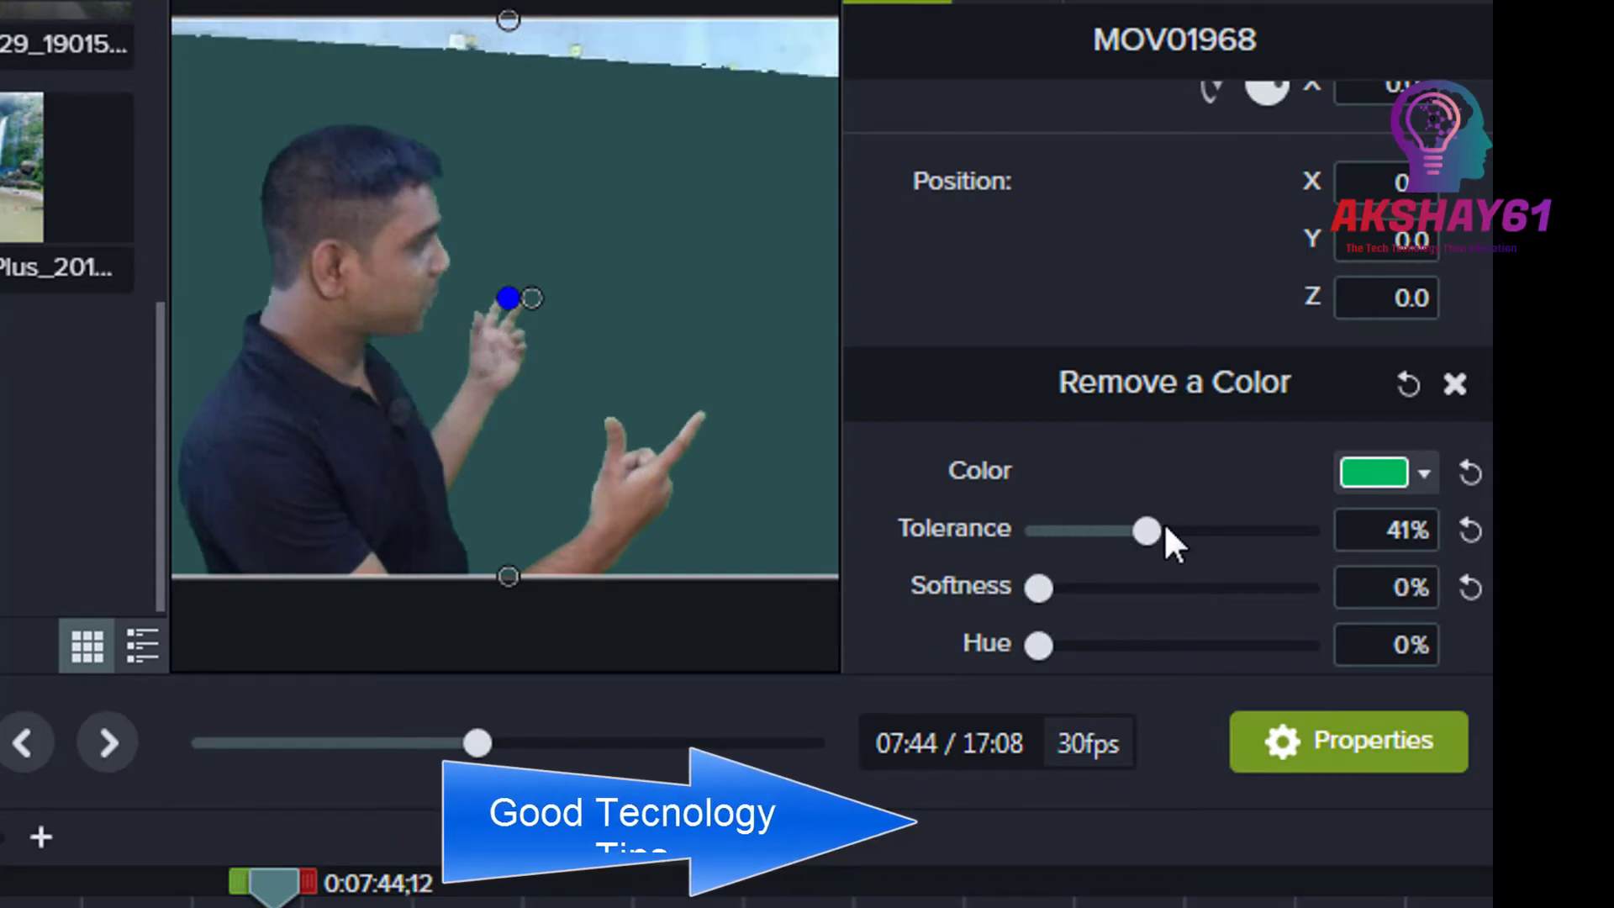
Step: Try color removal tolerances of 42% and 44%, then bring the tolerance down to 0%
mouse_move(1147, 531)
mouse_down()
mouse_move(1052, 521)
mouse_move(1150, 528)
mouse_up()
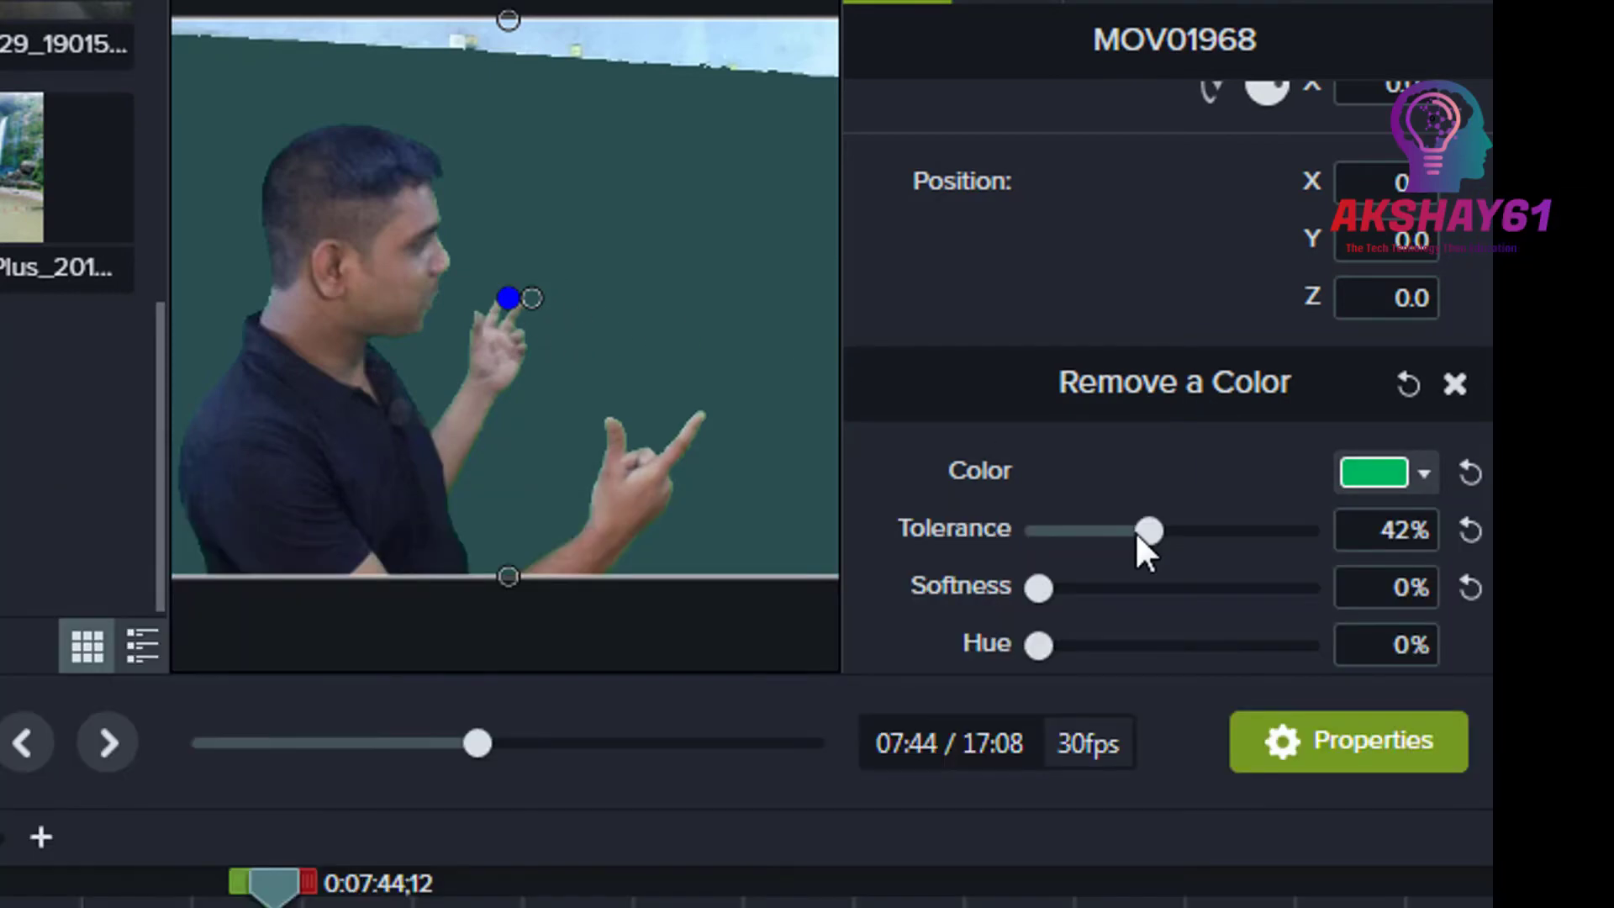
mouse_move(1136, 530)
mouse_down()
mouse_move(1119, 528)
mouse_move(1164, 538)
mouse_up()
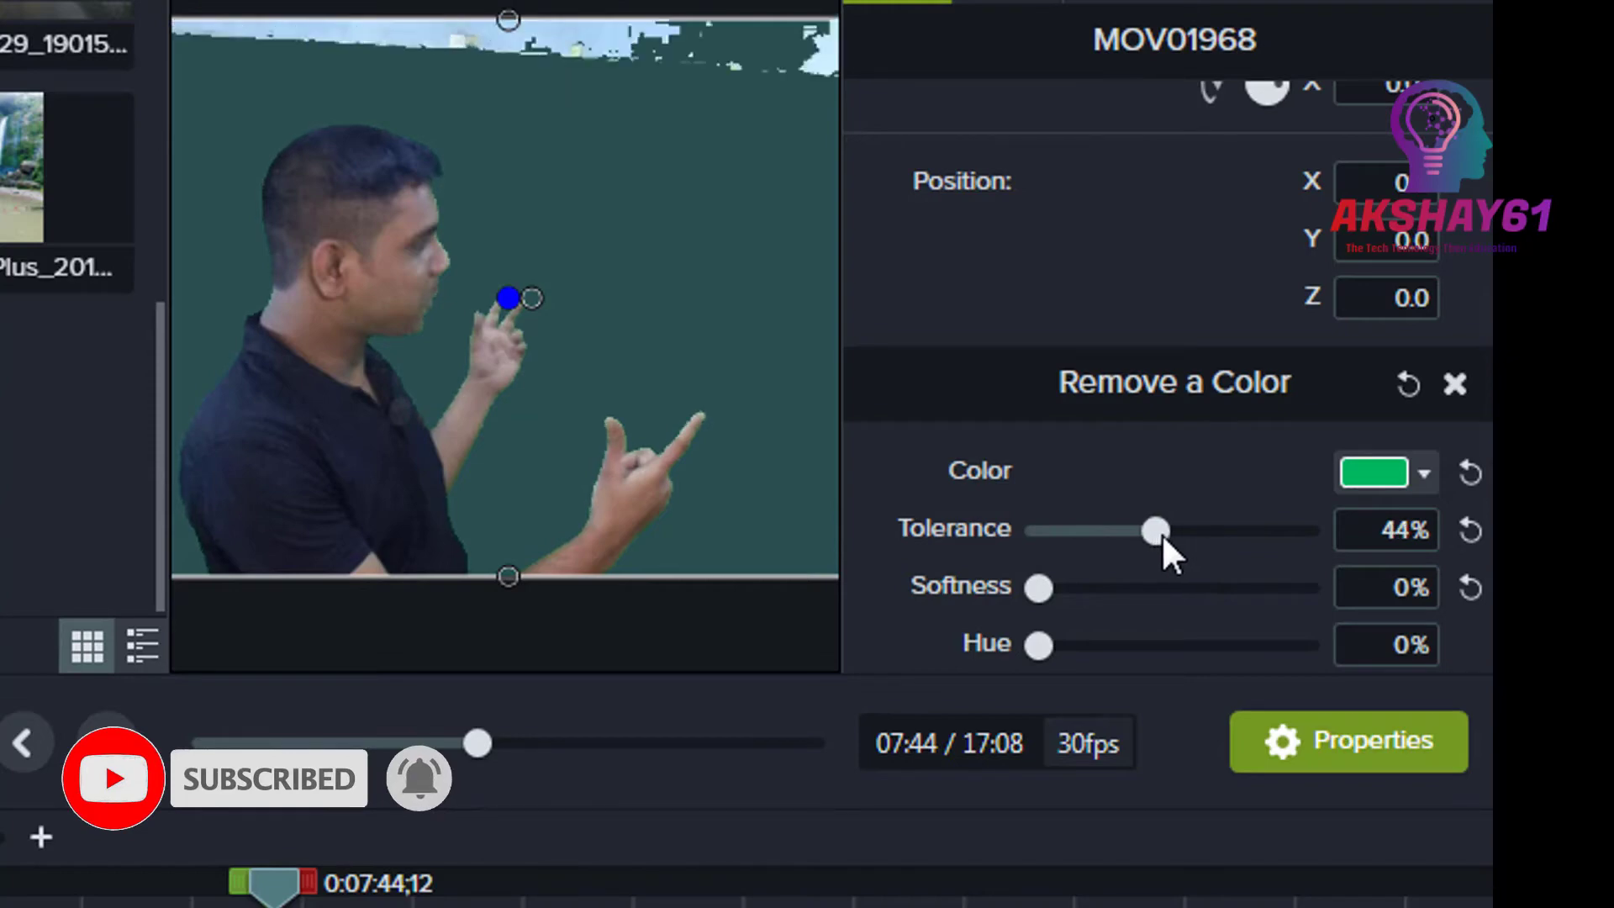
click(663, 215)
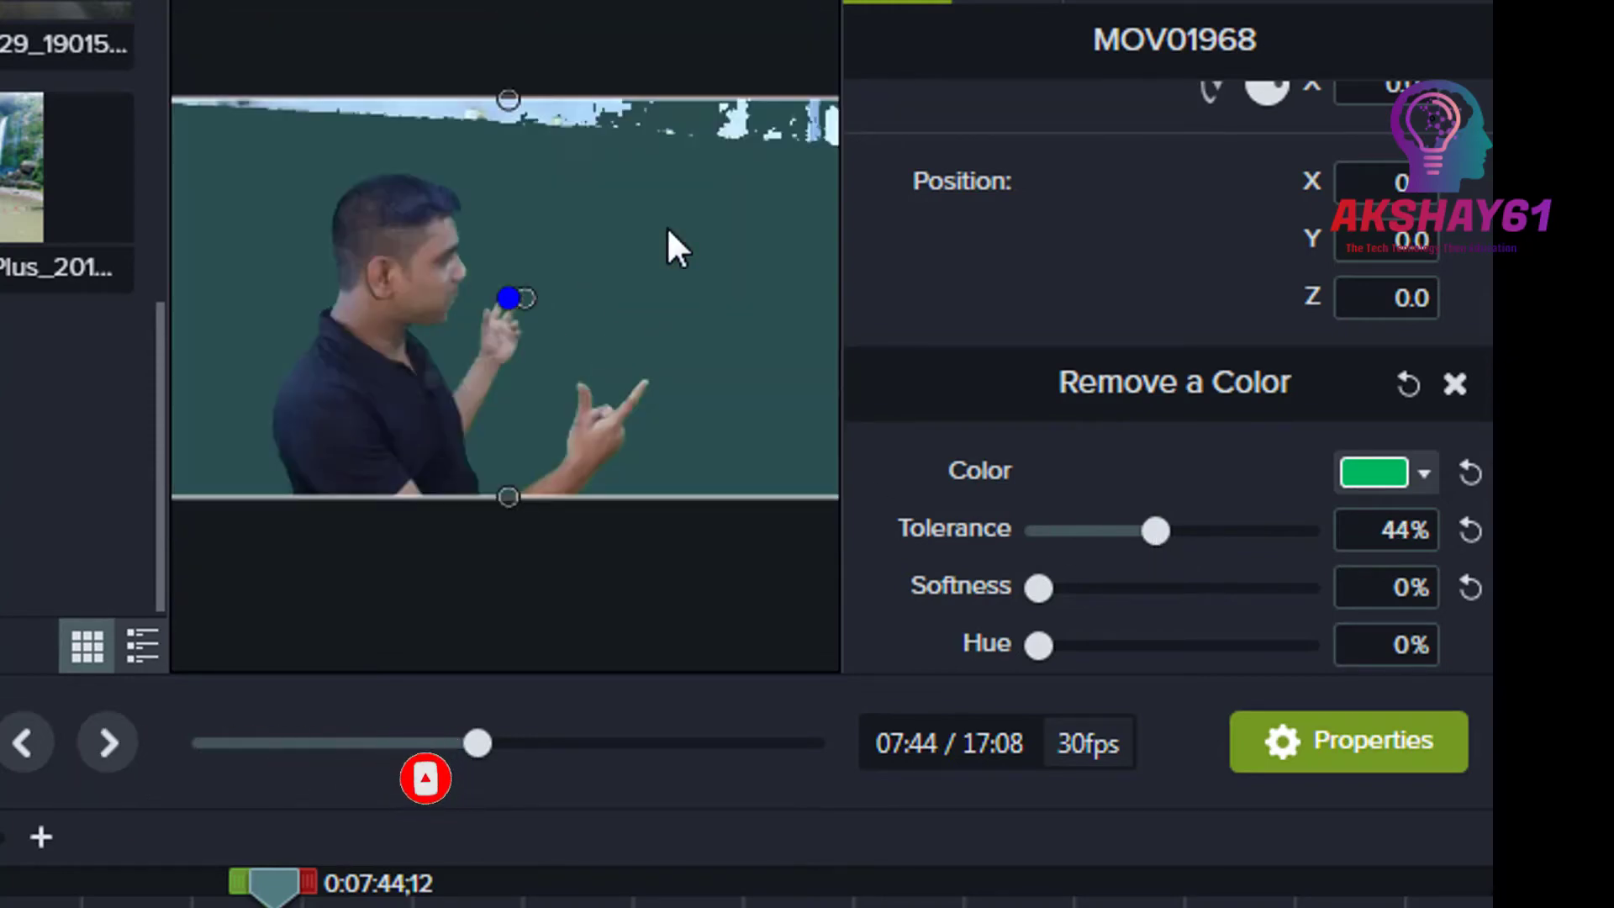
drag(1155, 530, 1013, 557)
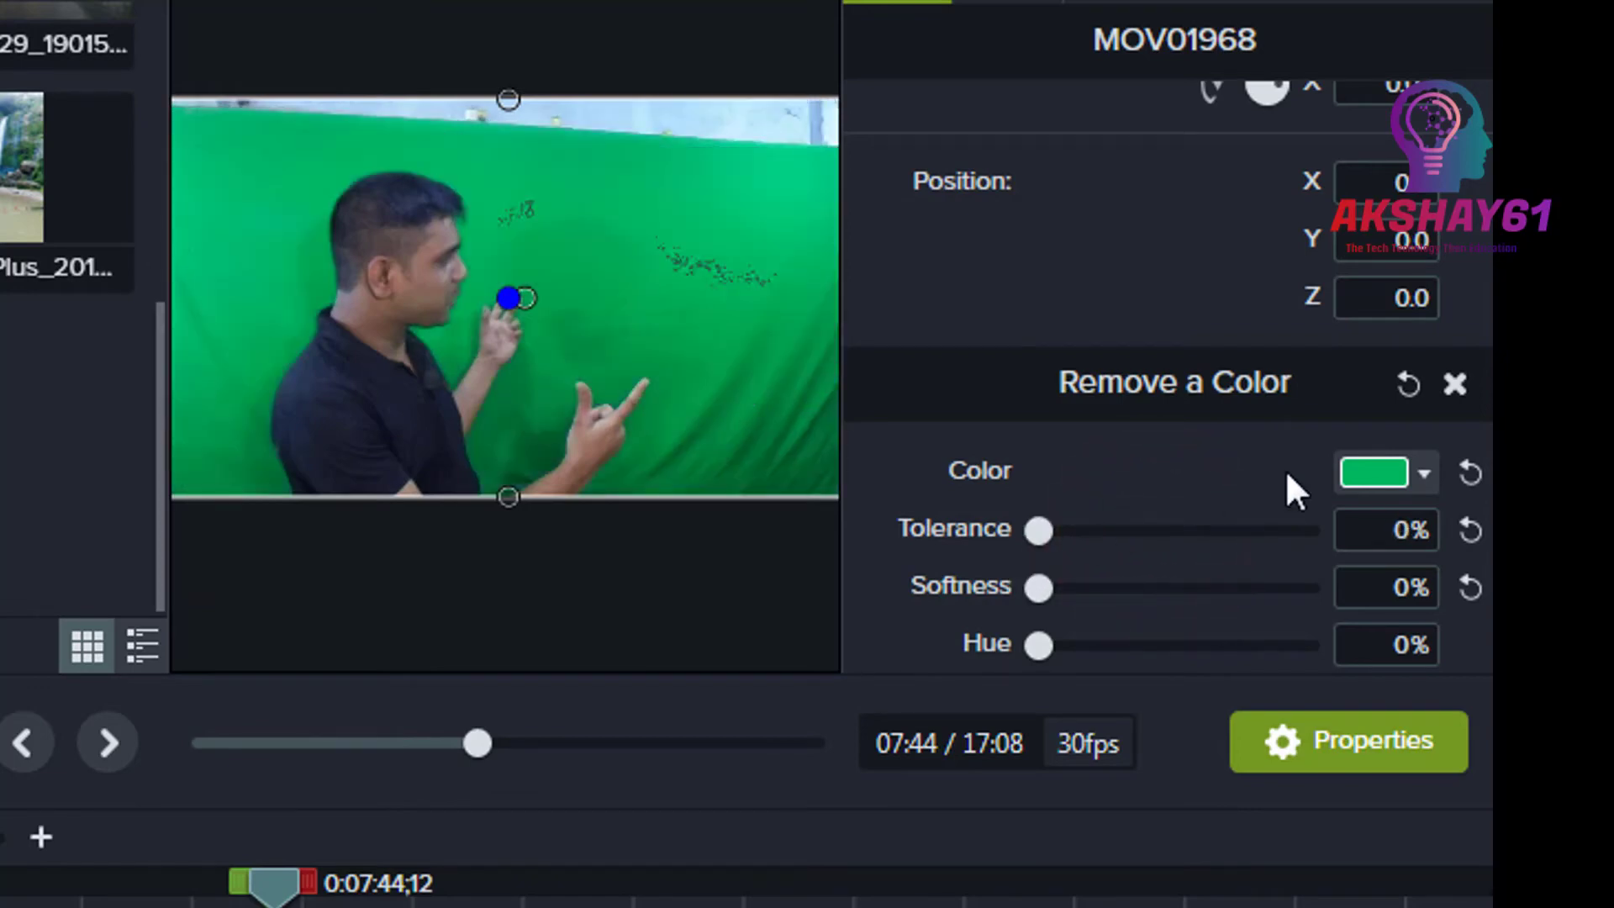
Step: Resample the removal color from the green backdrop to the right of the man and set the tolerance to 37%
click(1423, 471)
click(1412, 584)
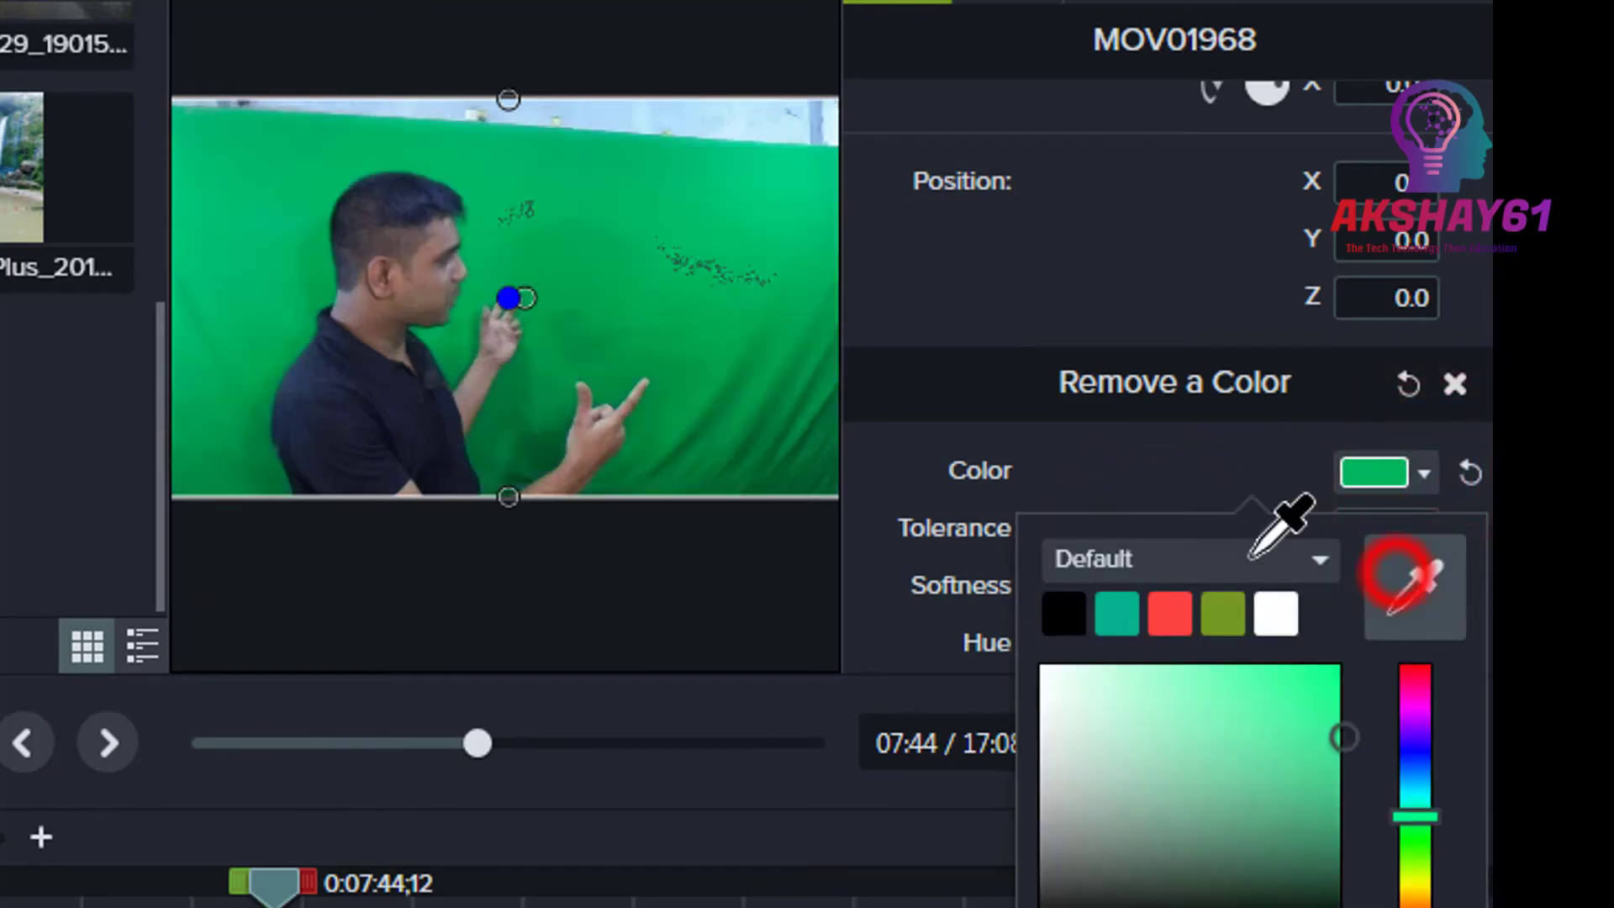
click(626, 232)
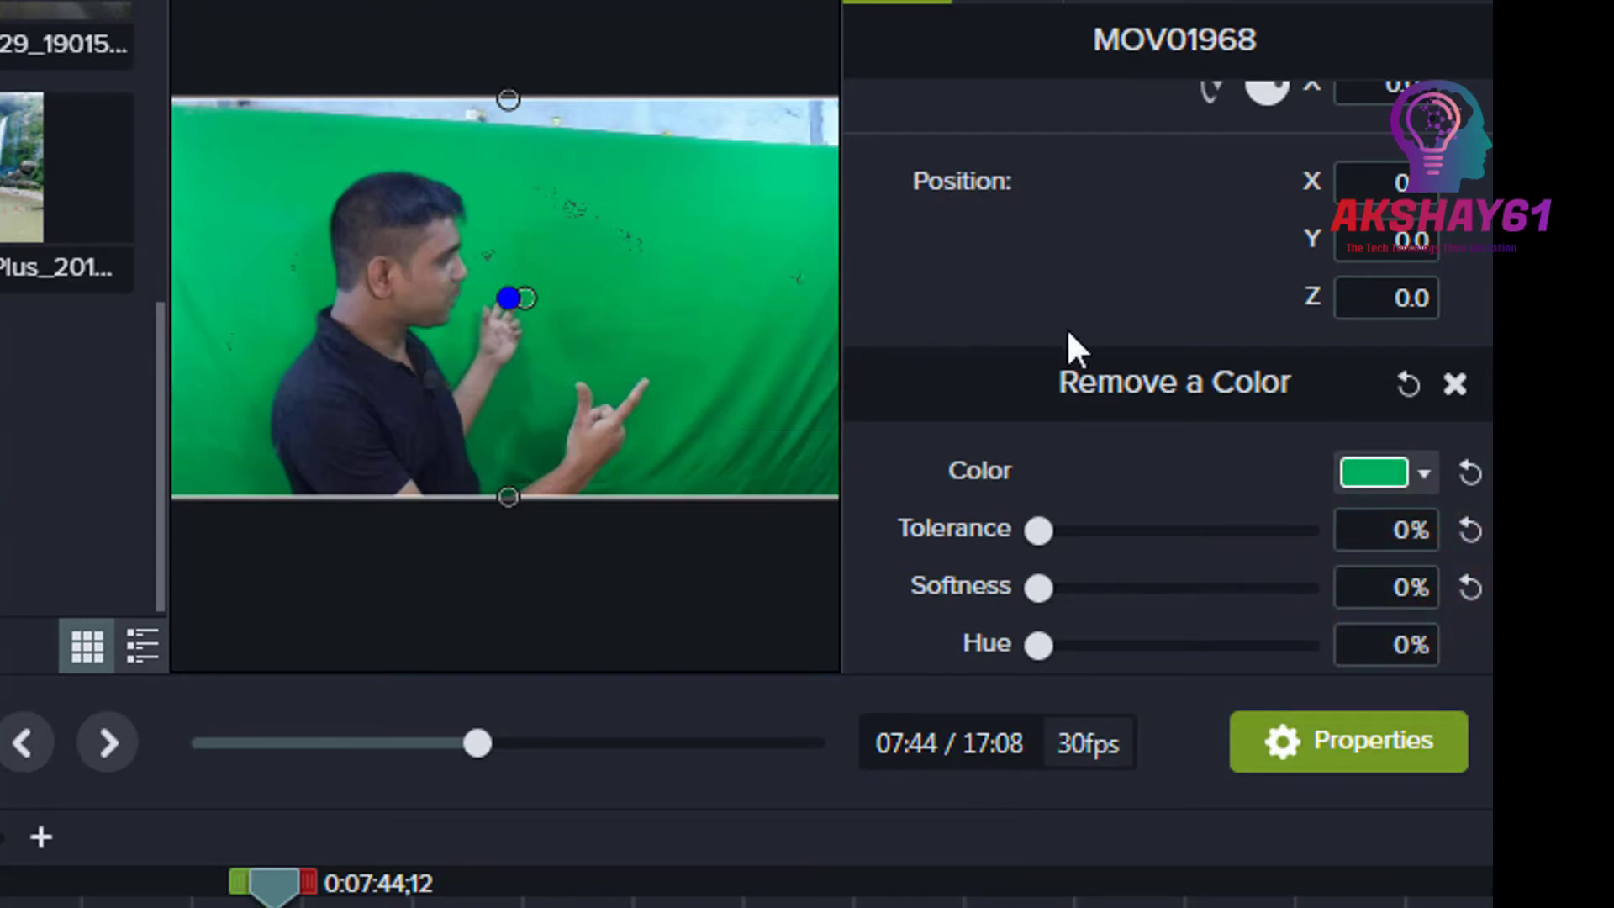
click(1041, 528)
drag(1041, 528, 1132, 550)
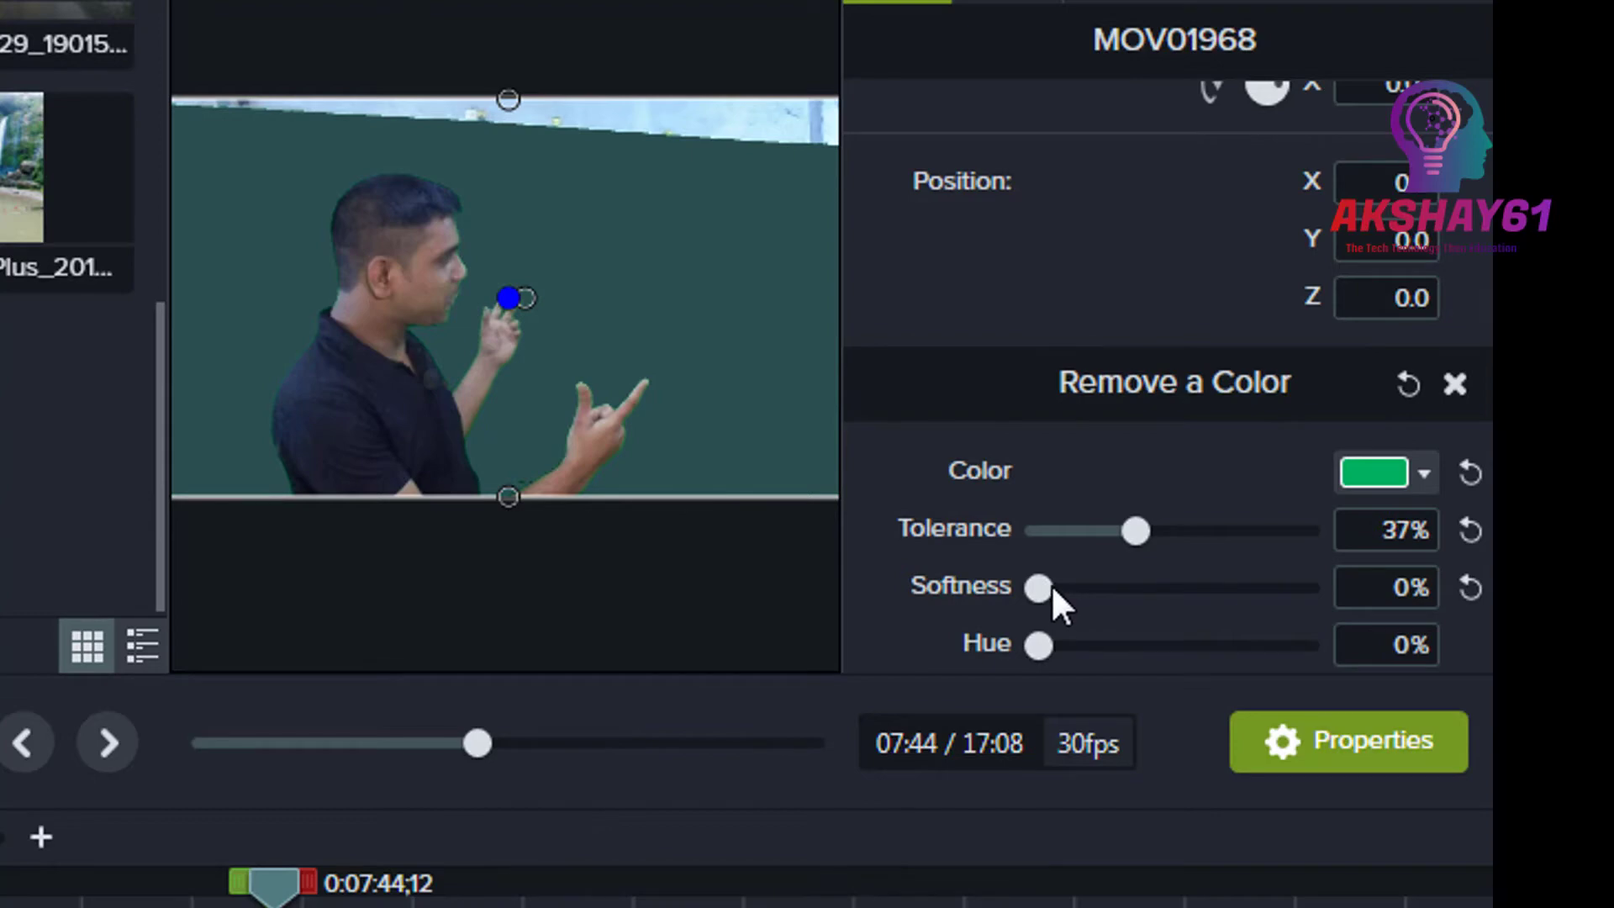
Step: Hide the clip properties and crop the clip from its upper-right corner to cut off the wall strip above the backdrop
click(714, 259)
scroll(713, 256, down, 2)
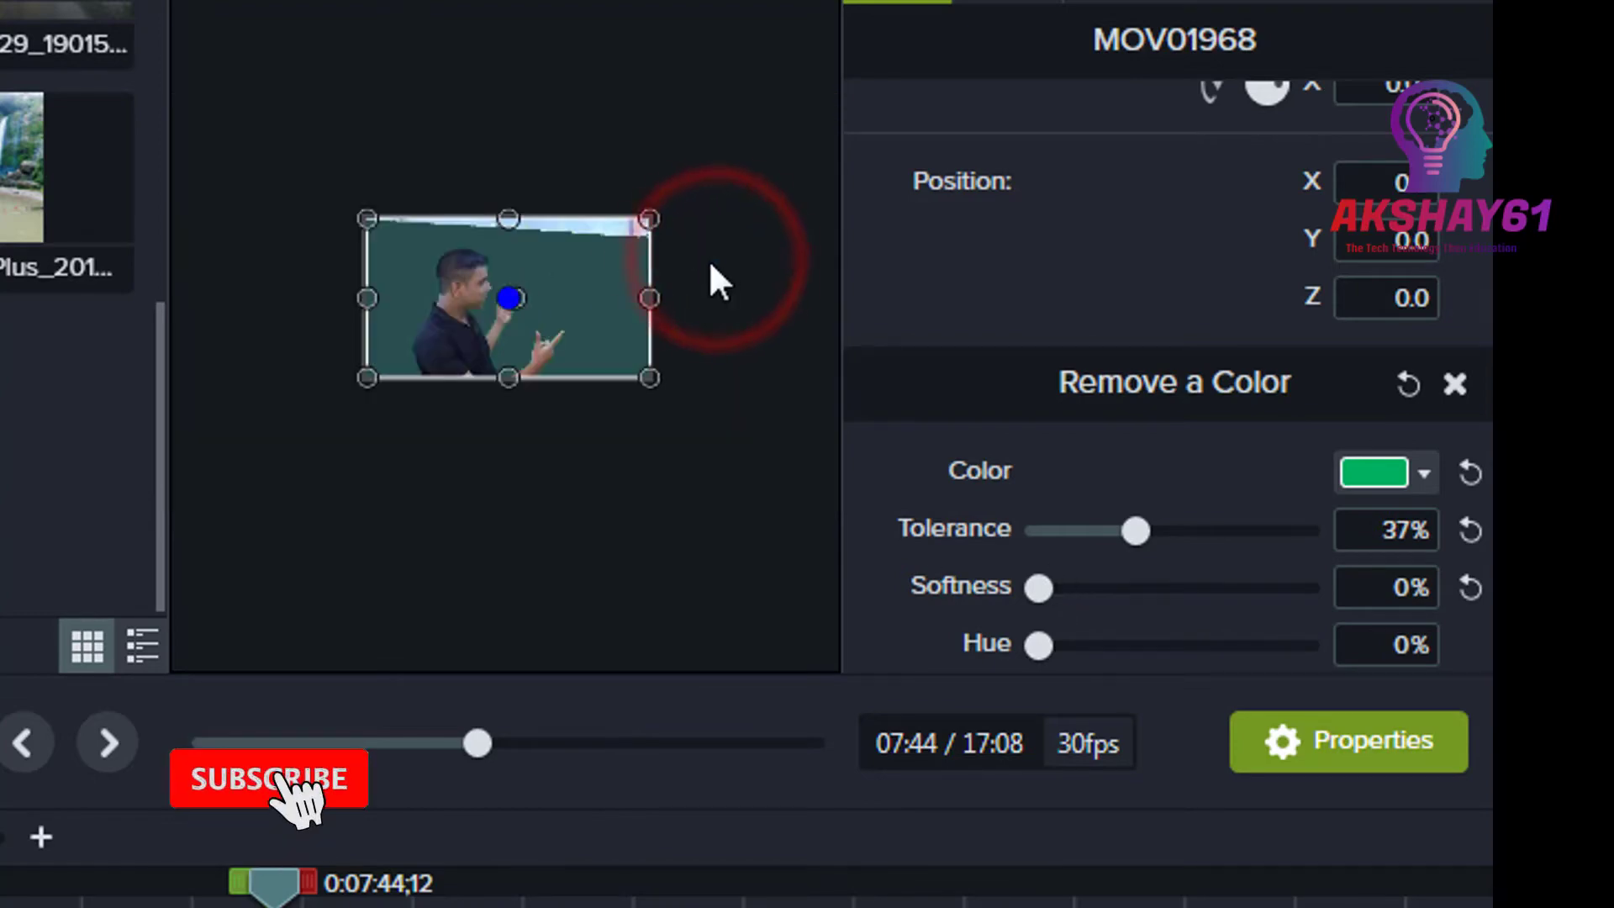
scroll(706, 261, up, 4)
click(1364, 723)
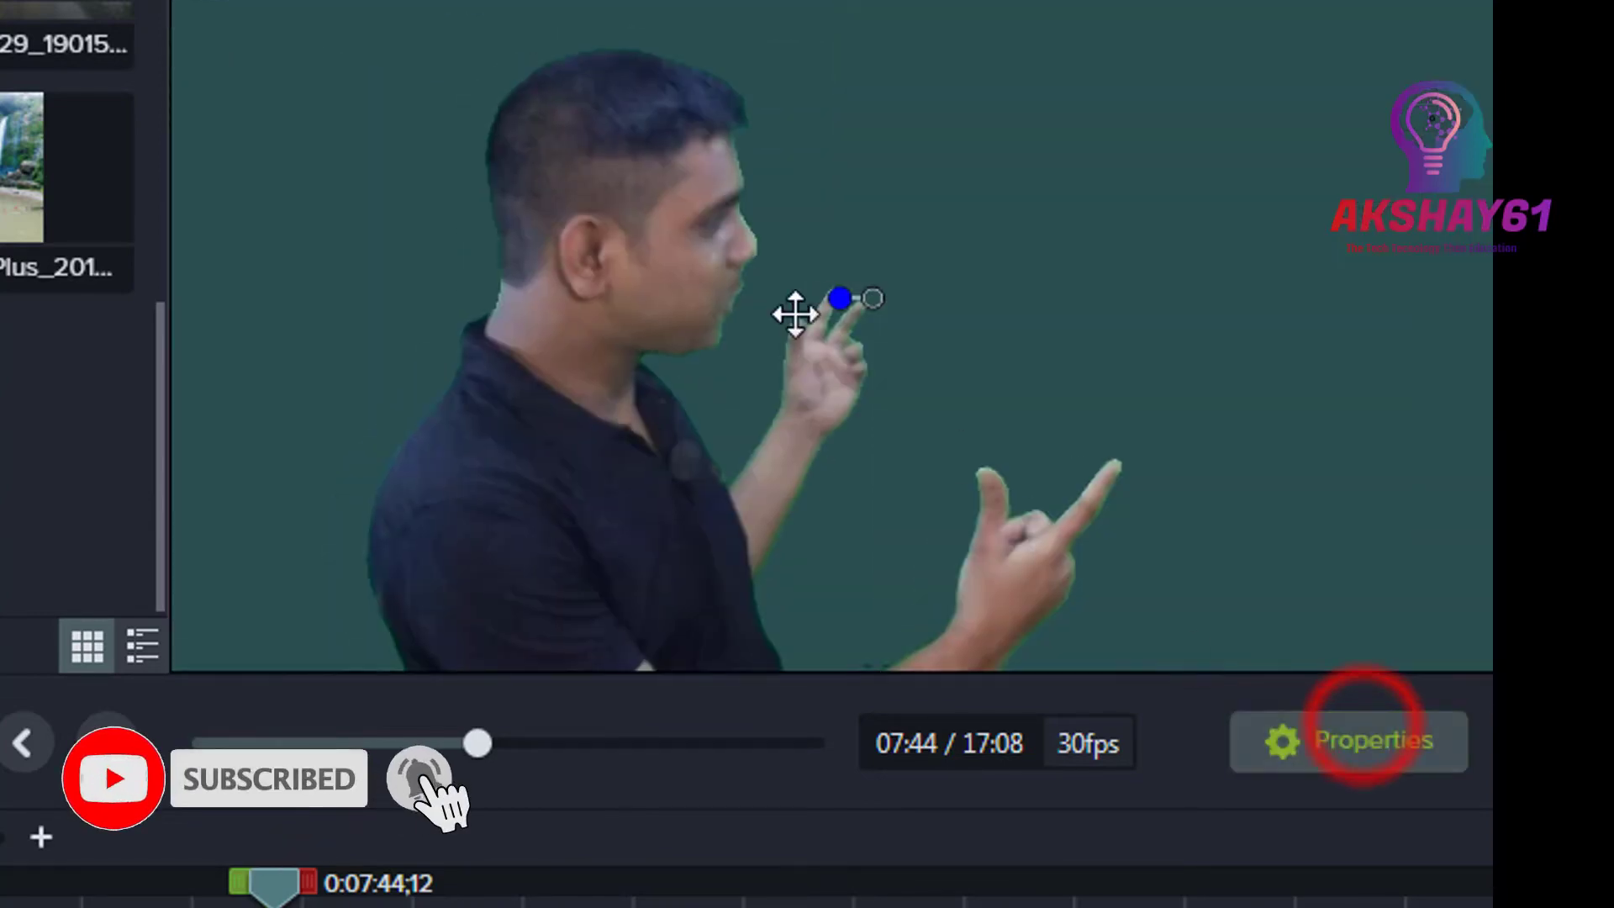
click(897, 209)
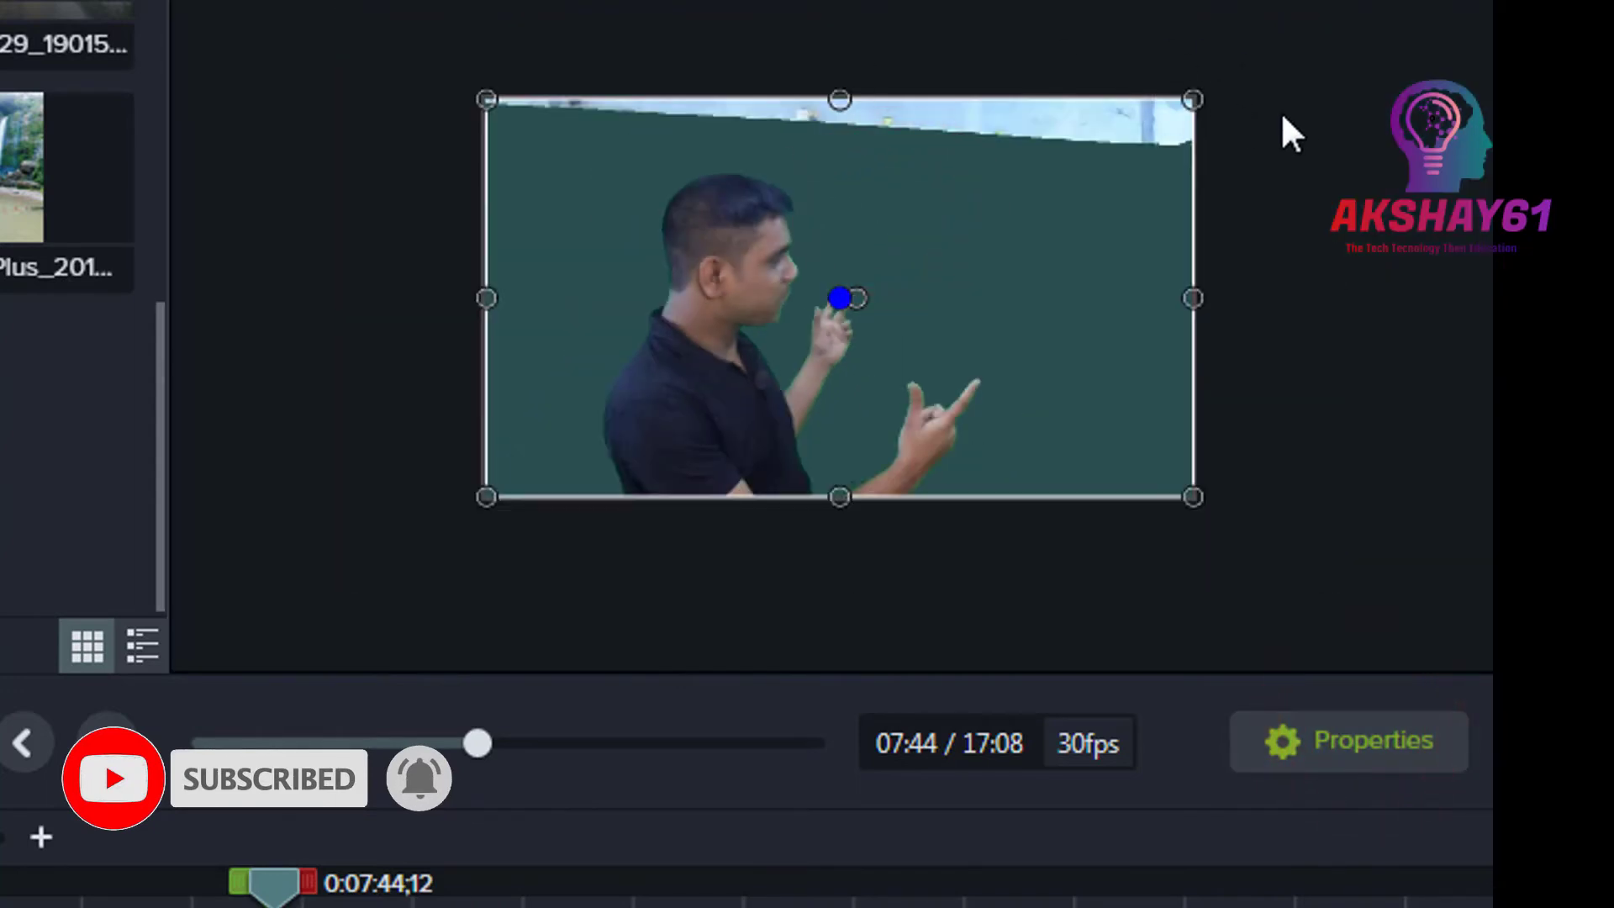
click(395, 113)
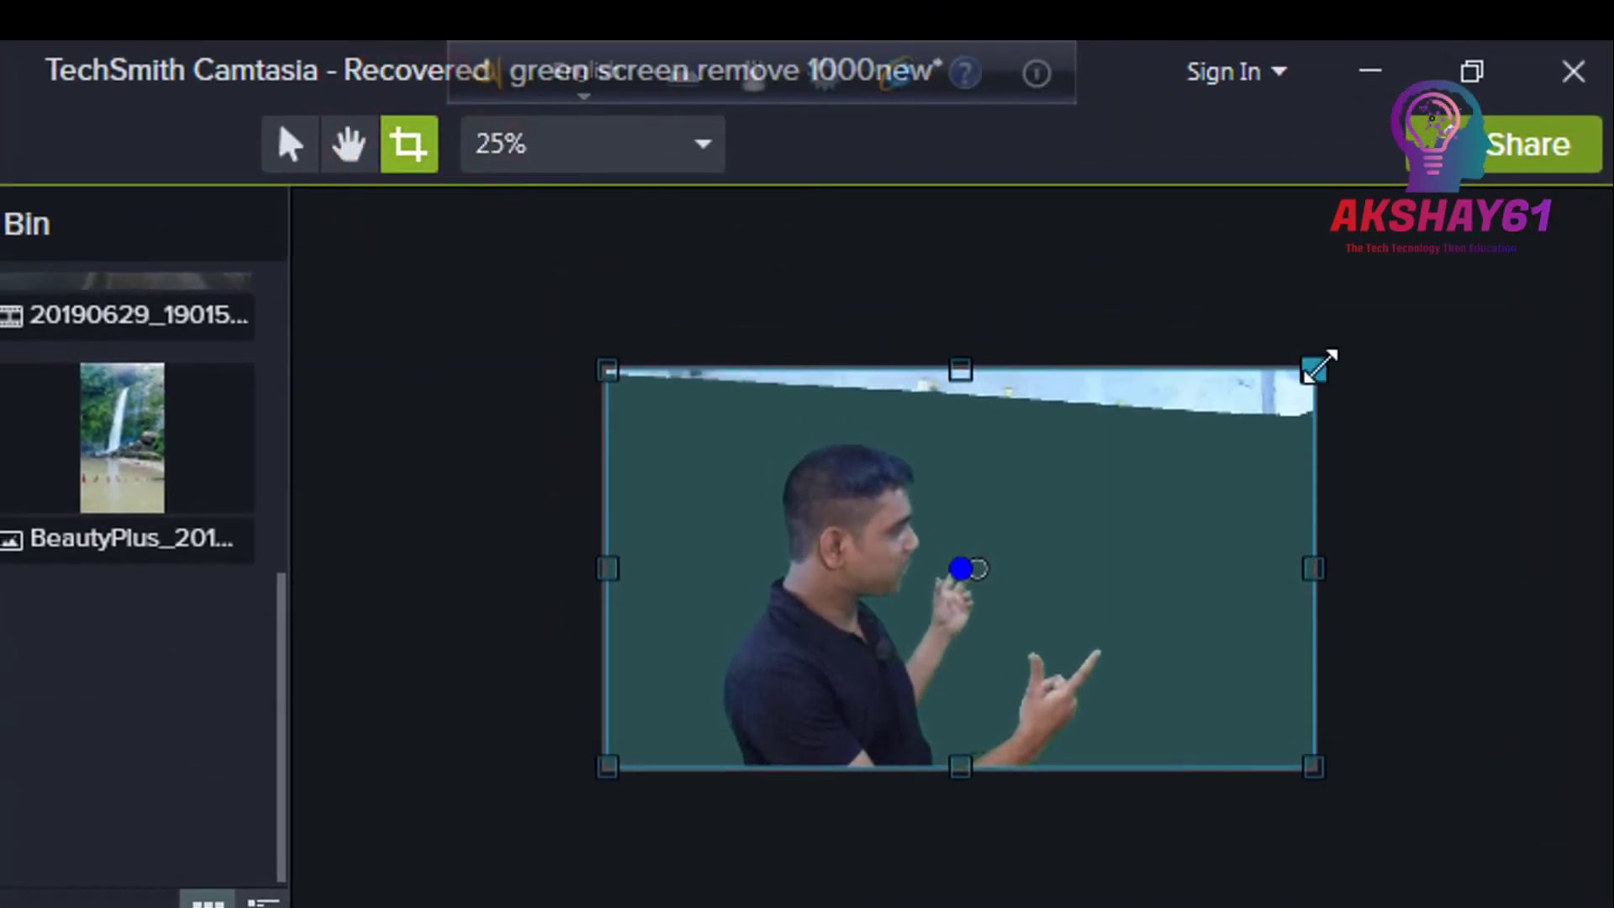
drag(1318, 366, 1267, 410)
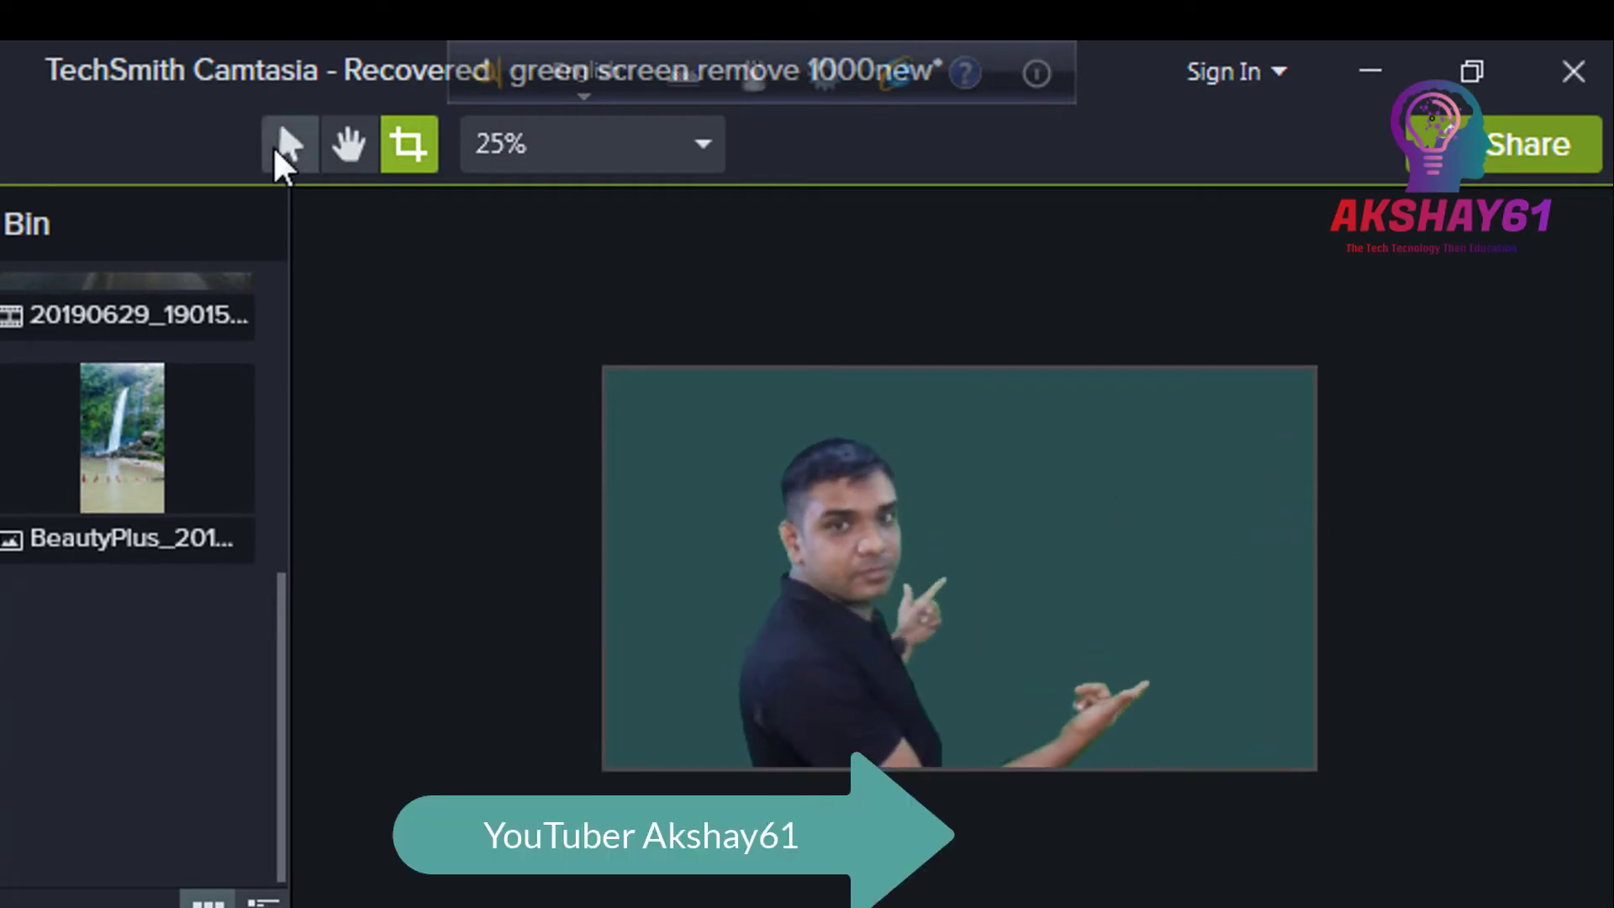
Step: Leave crop mode and scale the cropped clip outward from its upper corners until it covers the whole canvas
click(288, 146)
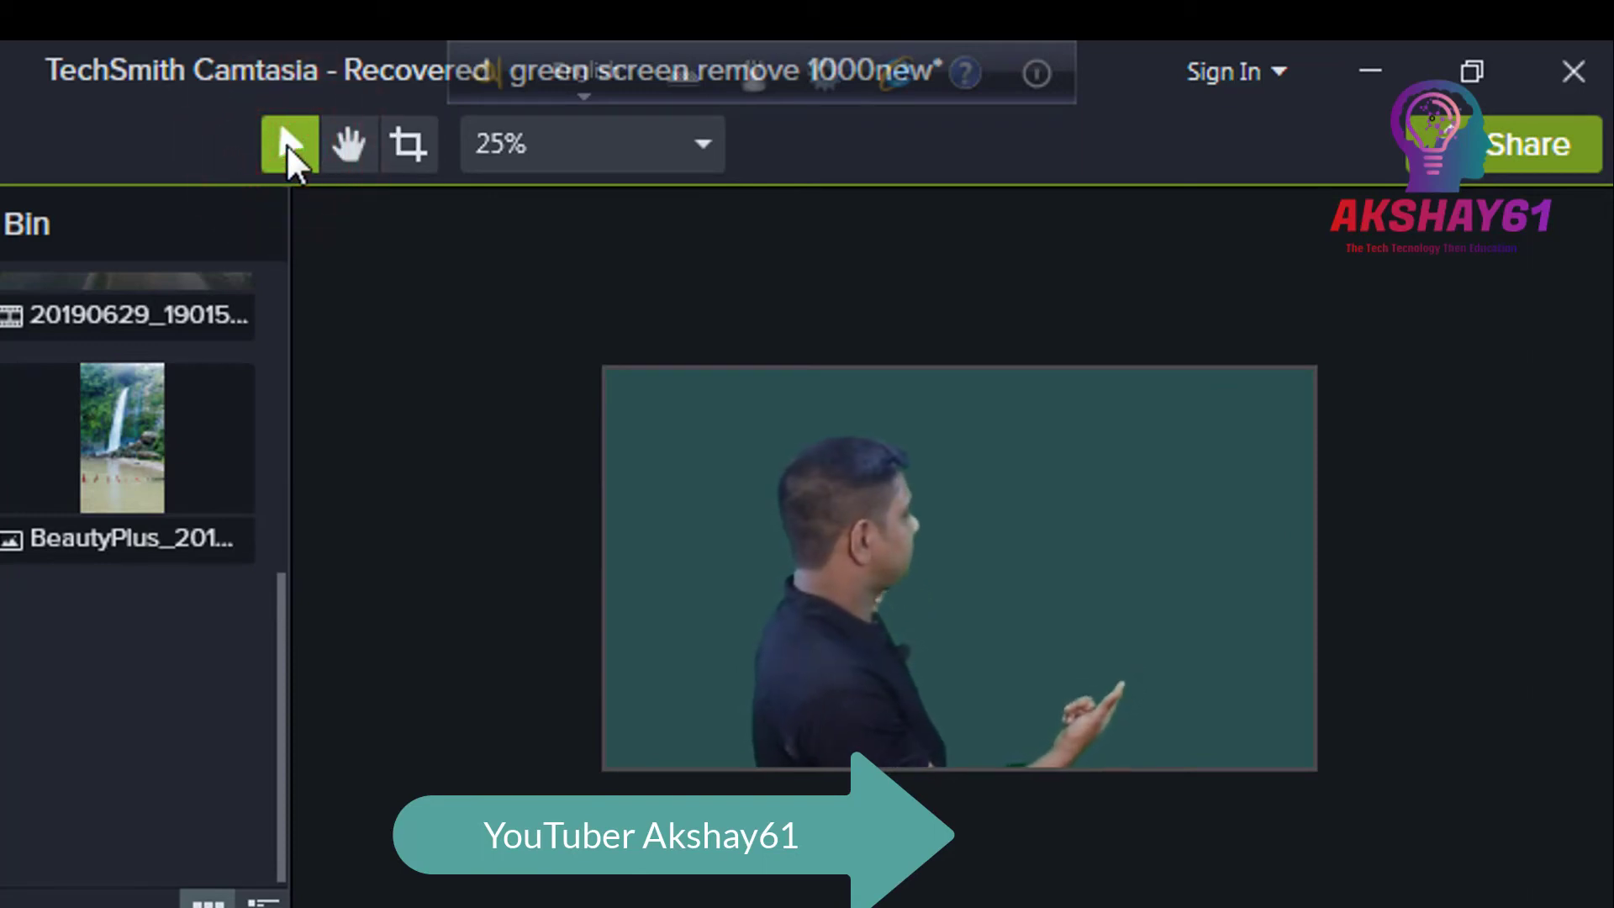
click(980, 551)
drag(1262, 411, 1314, 387)
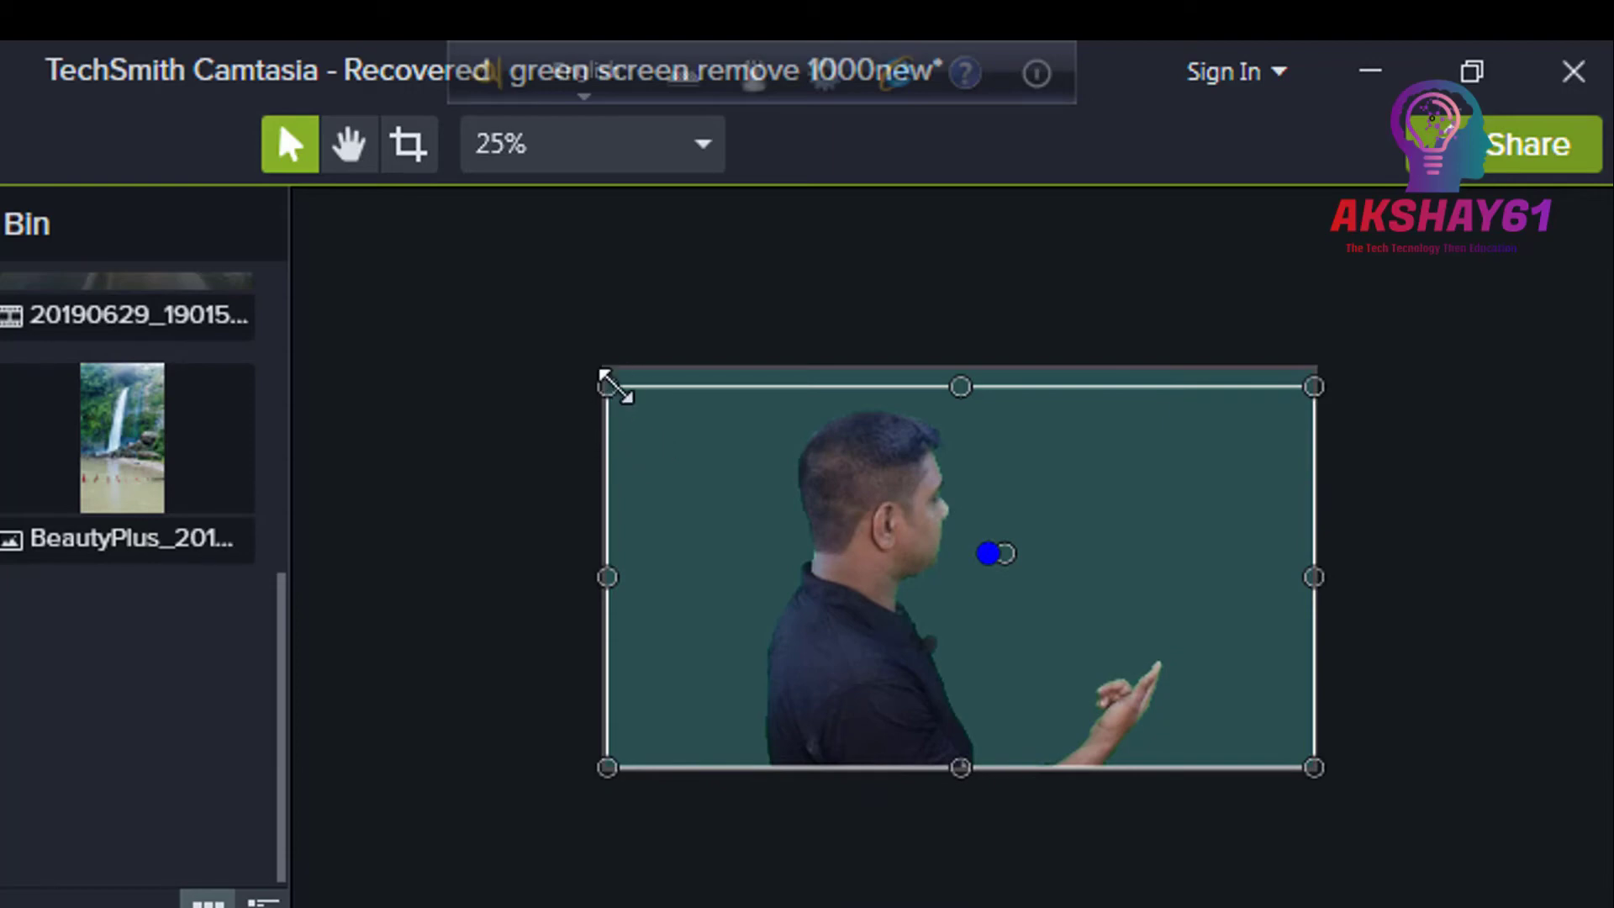
drag(607, 385, 577, 370)
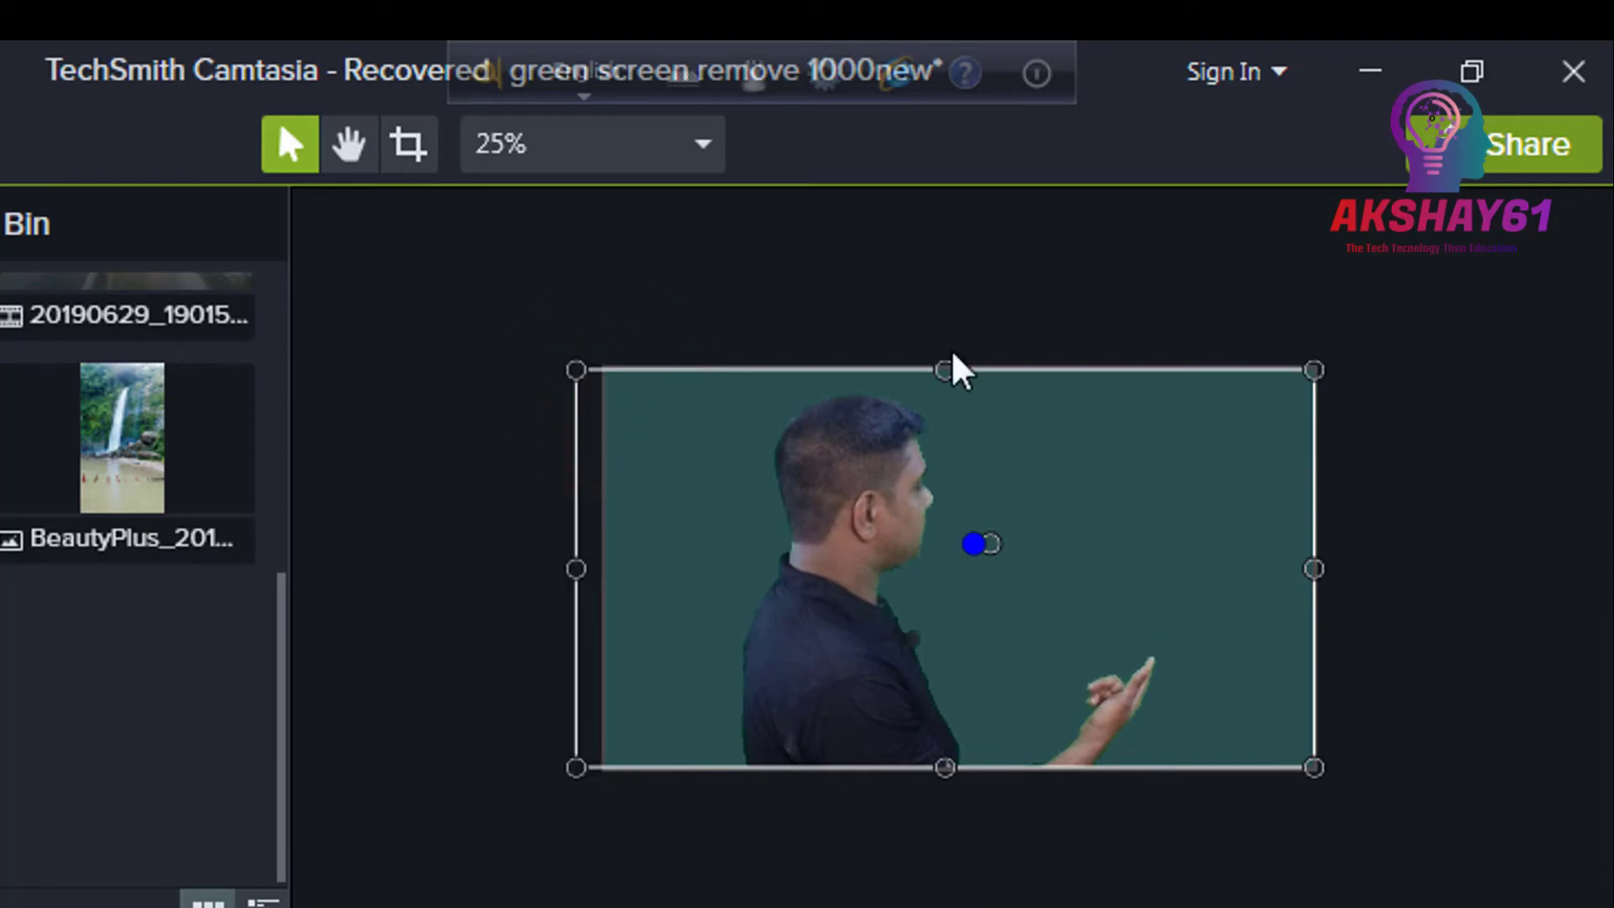
click(1460, 657)
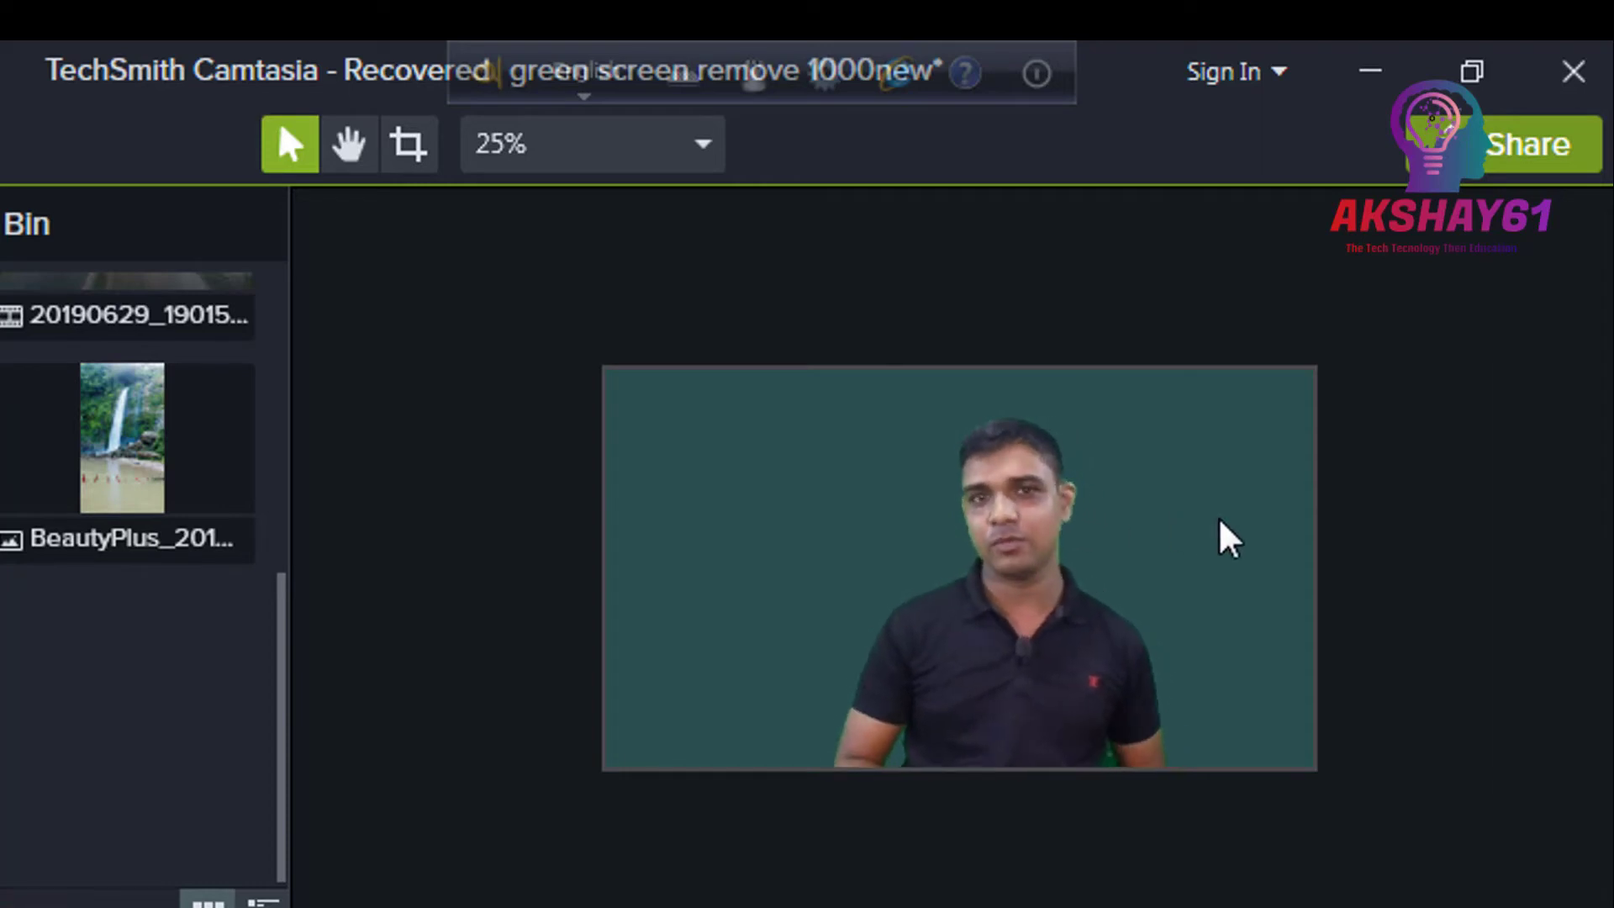
Step: Open the project settings and try a bright cyan canvas color, #14CFD1, behind the clip
click(973, 551)
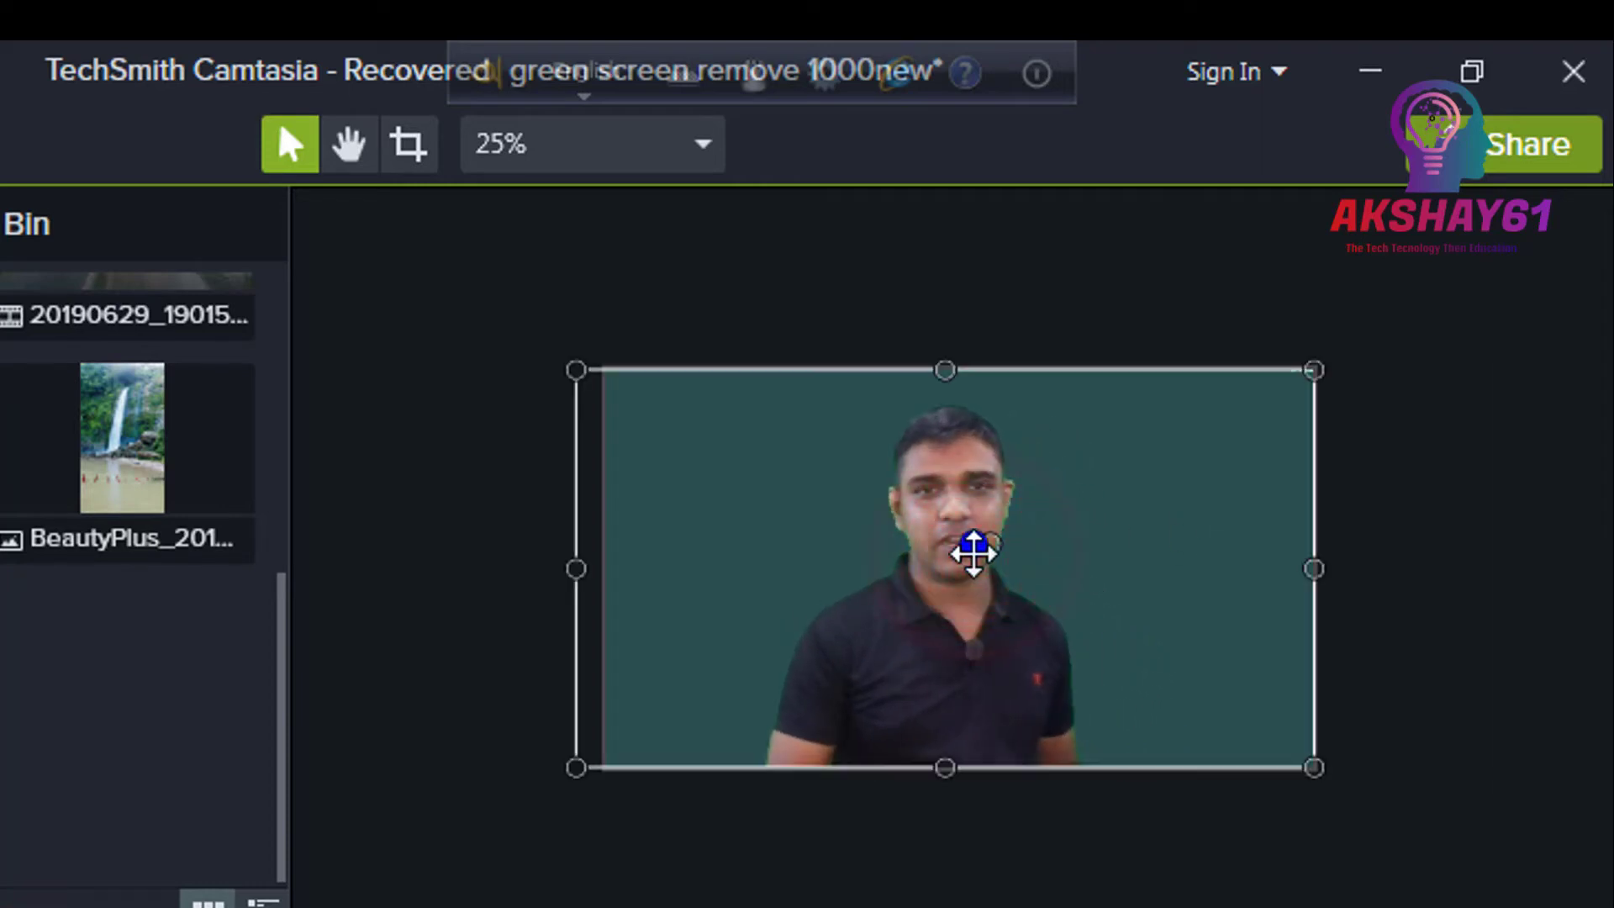
right_click(1107, 506)
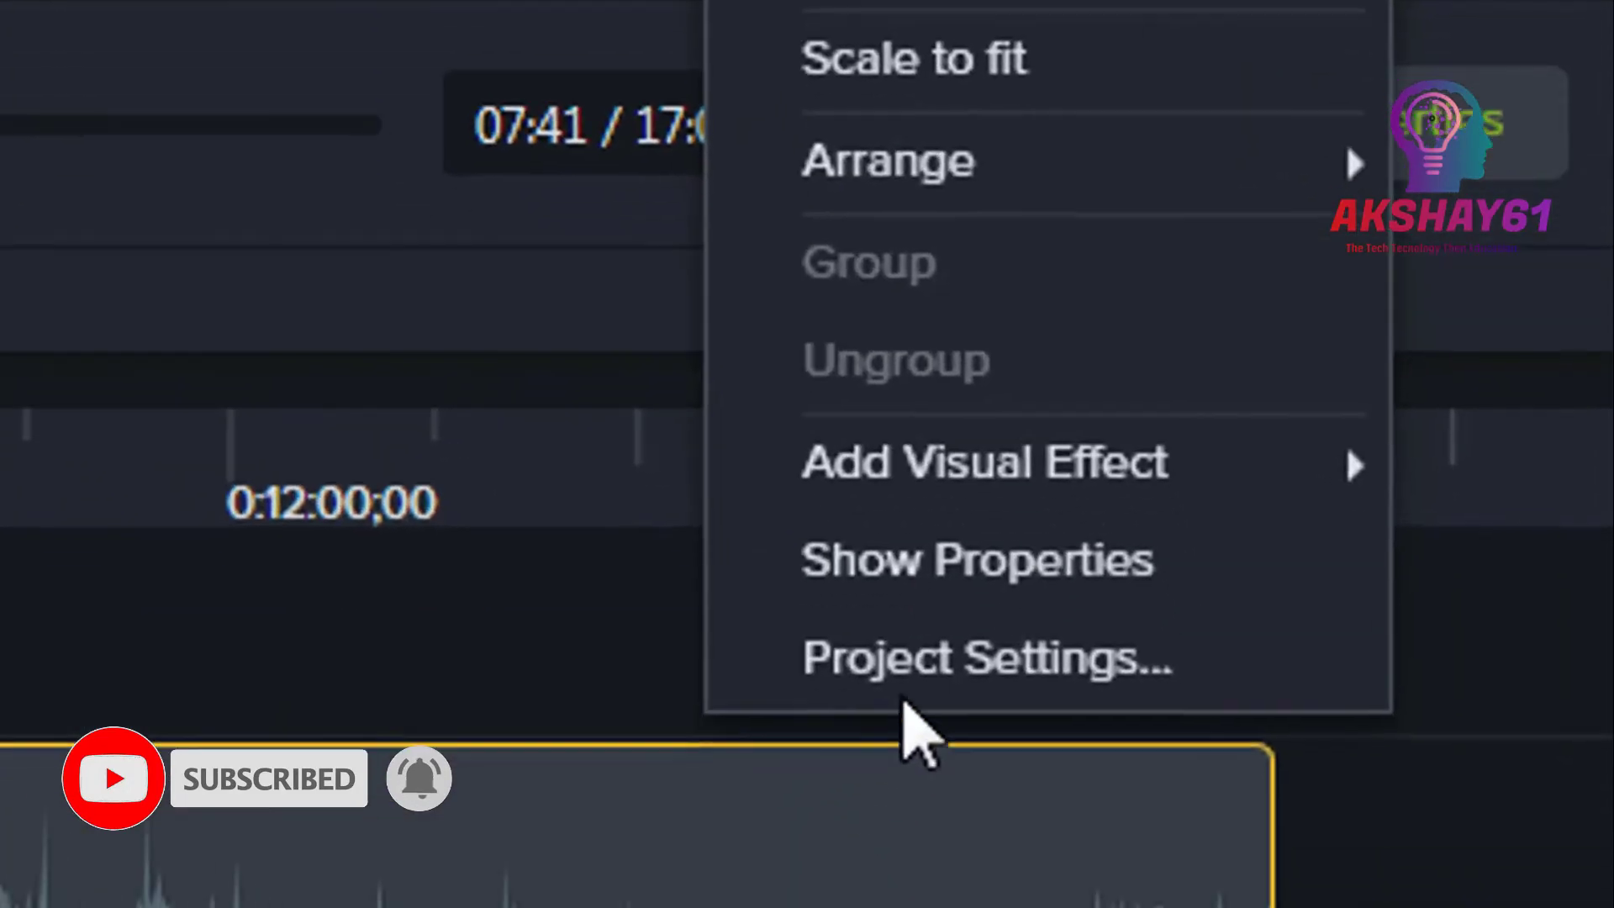
click(978, 673)
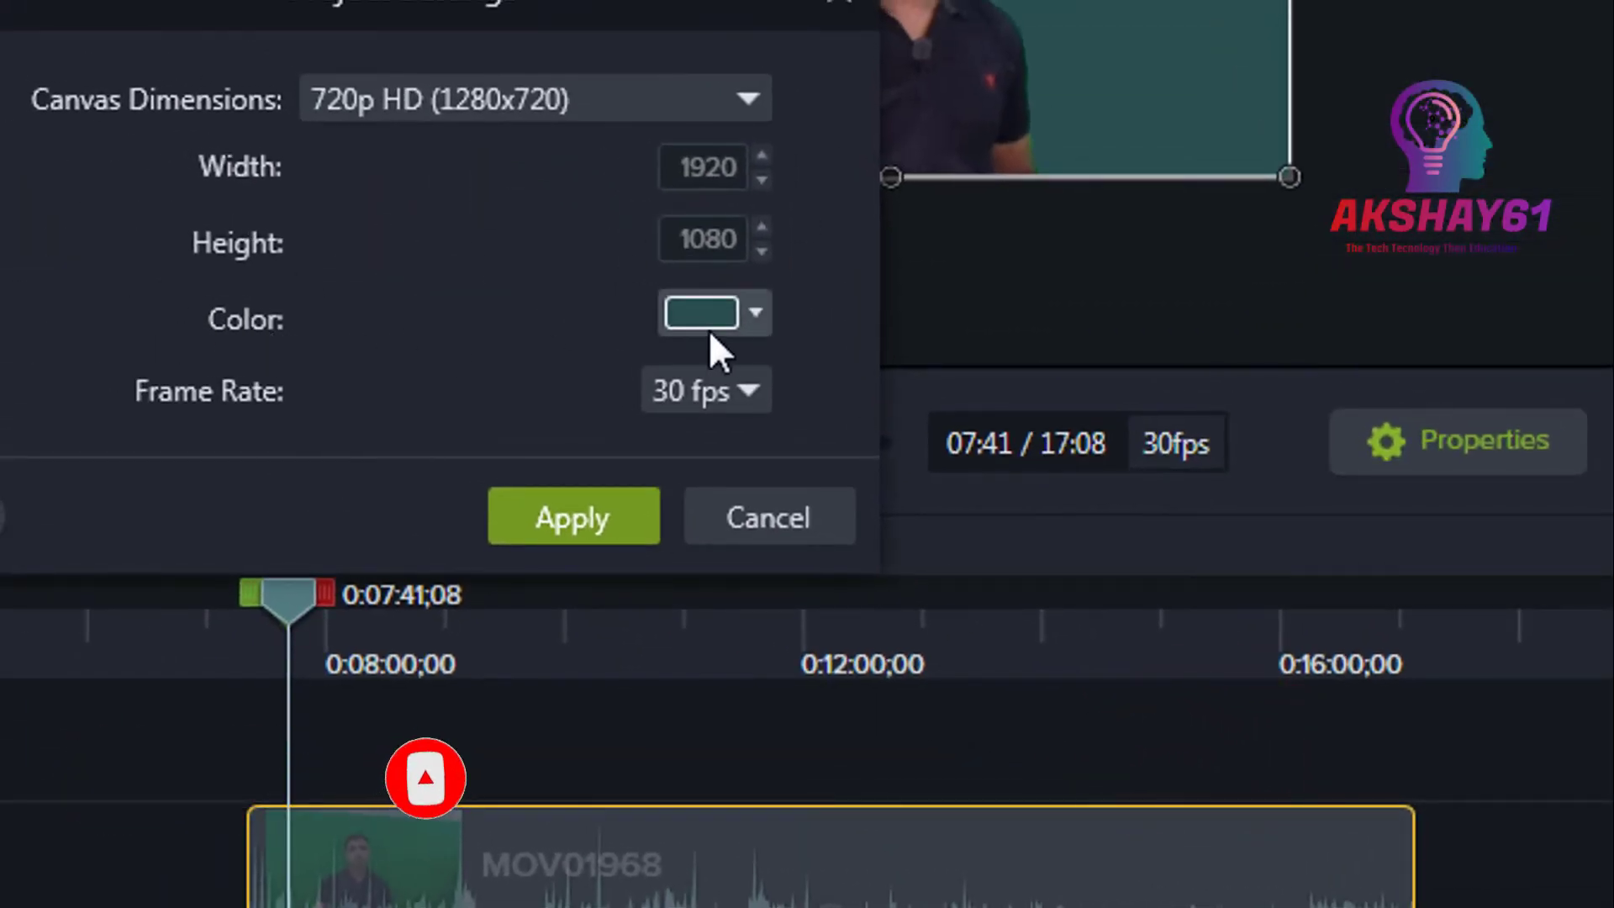
click(751, 314)
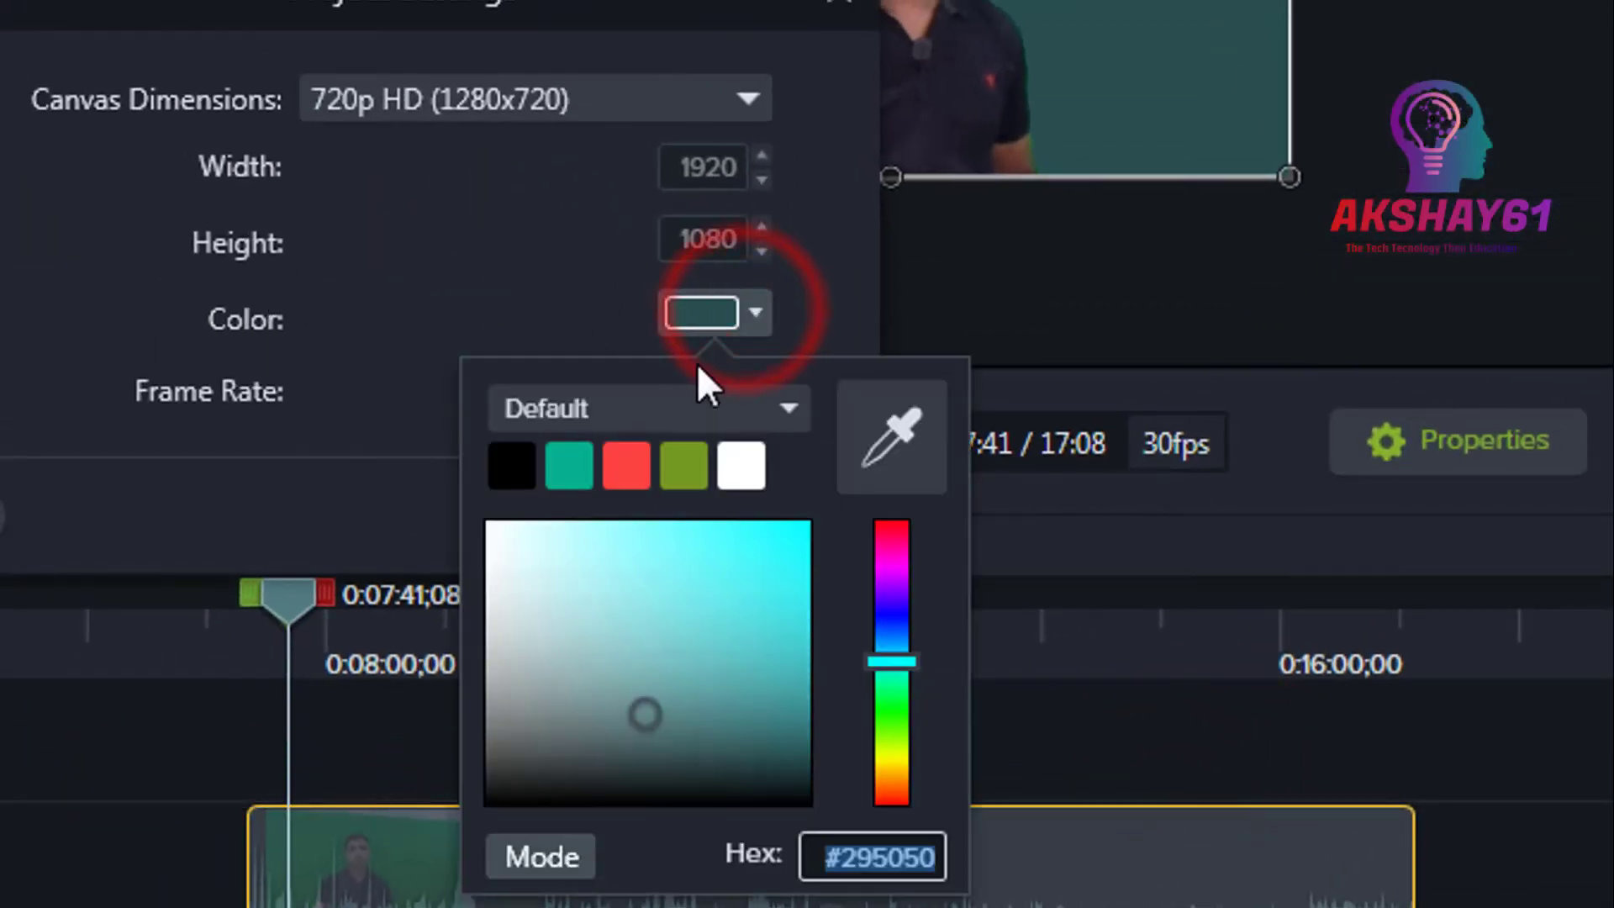
click(756, 595)
click(700, 545)
click(783, 572)
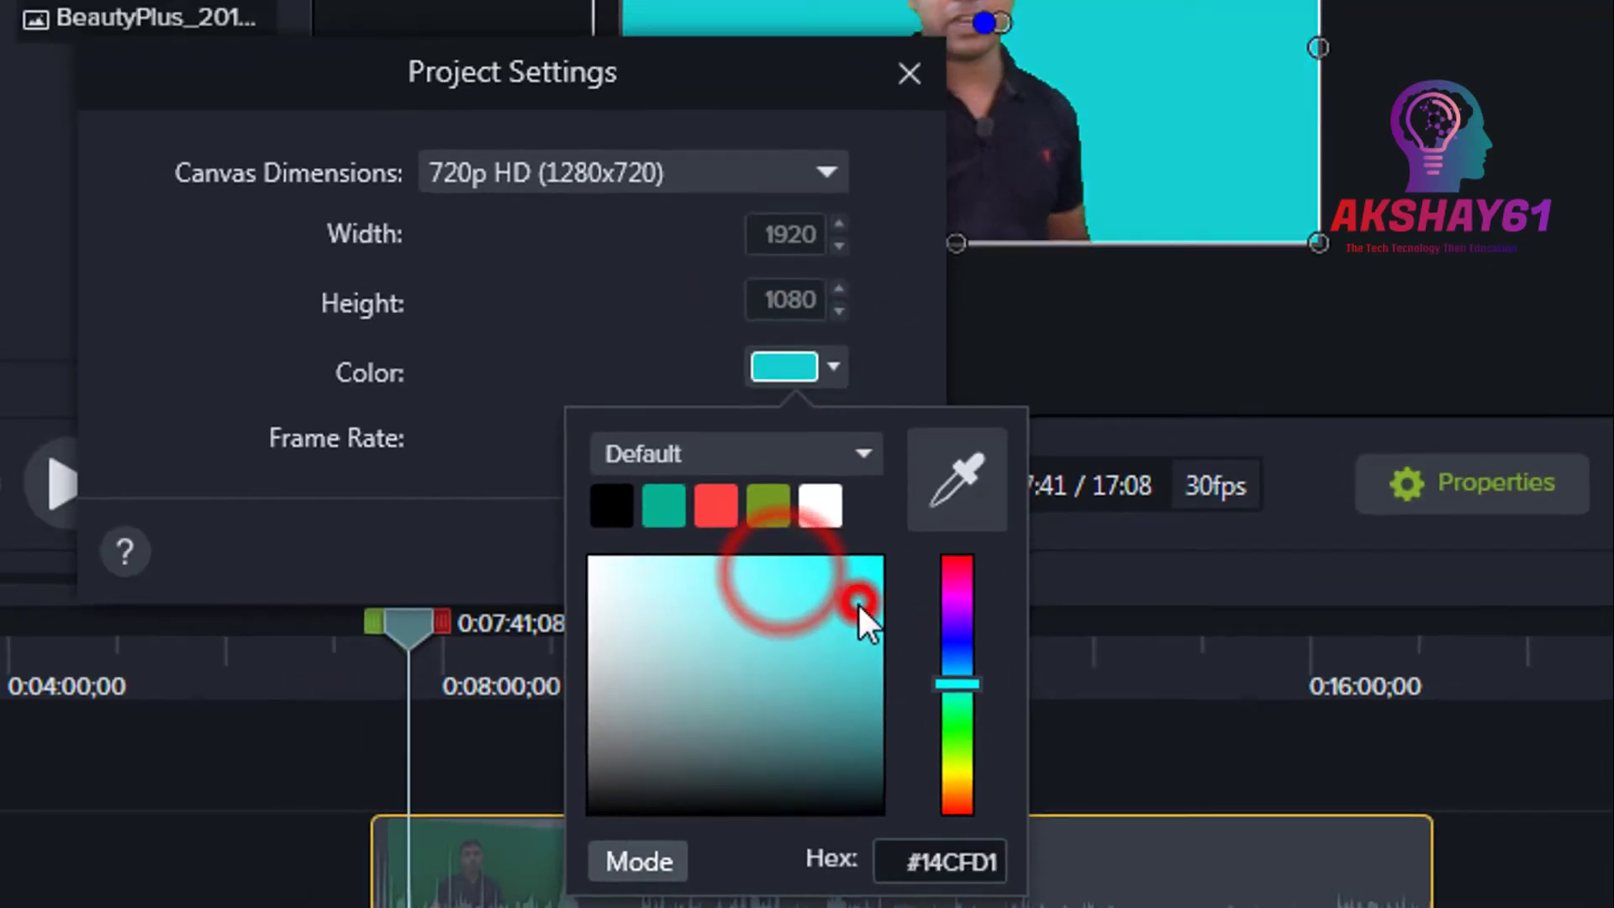
Step: Try magenta #CA209C as the canvas color, then sample the dark dialog background, #15191C, instead
click(848, 712)
drag(961, 678, 969, 581)
mouse_move(1148, 694)
mouse_down()
mouse_move(1140, 798)
mouse_move(1147, 661)
mouse_move(1150, 681)
mouse_up()
click(1049, 687)
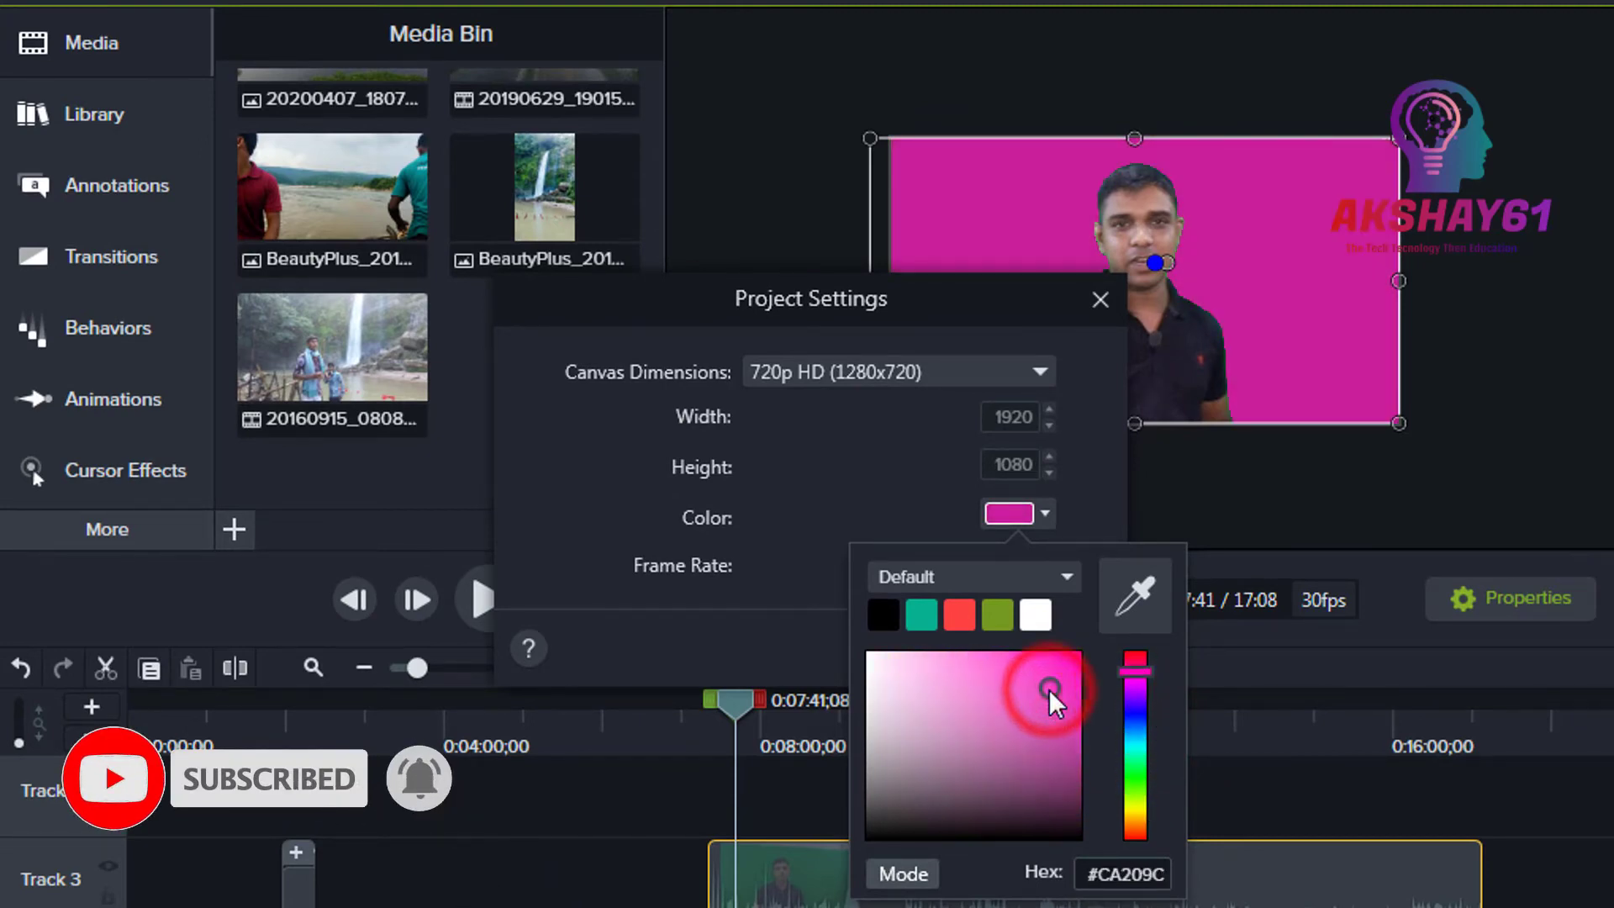
click(1133, 595)
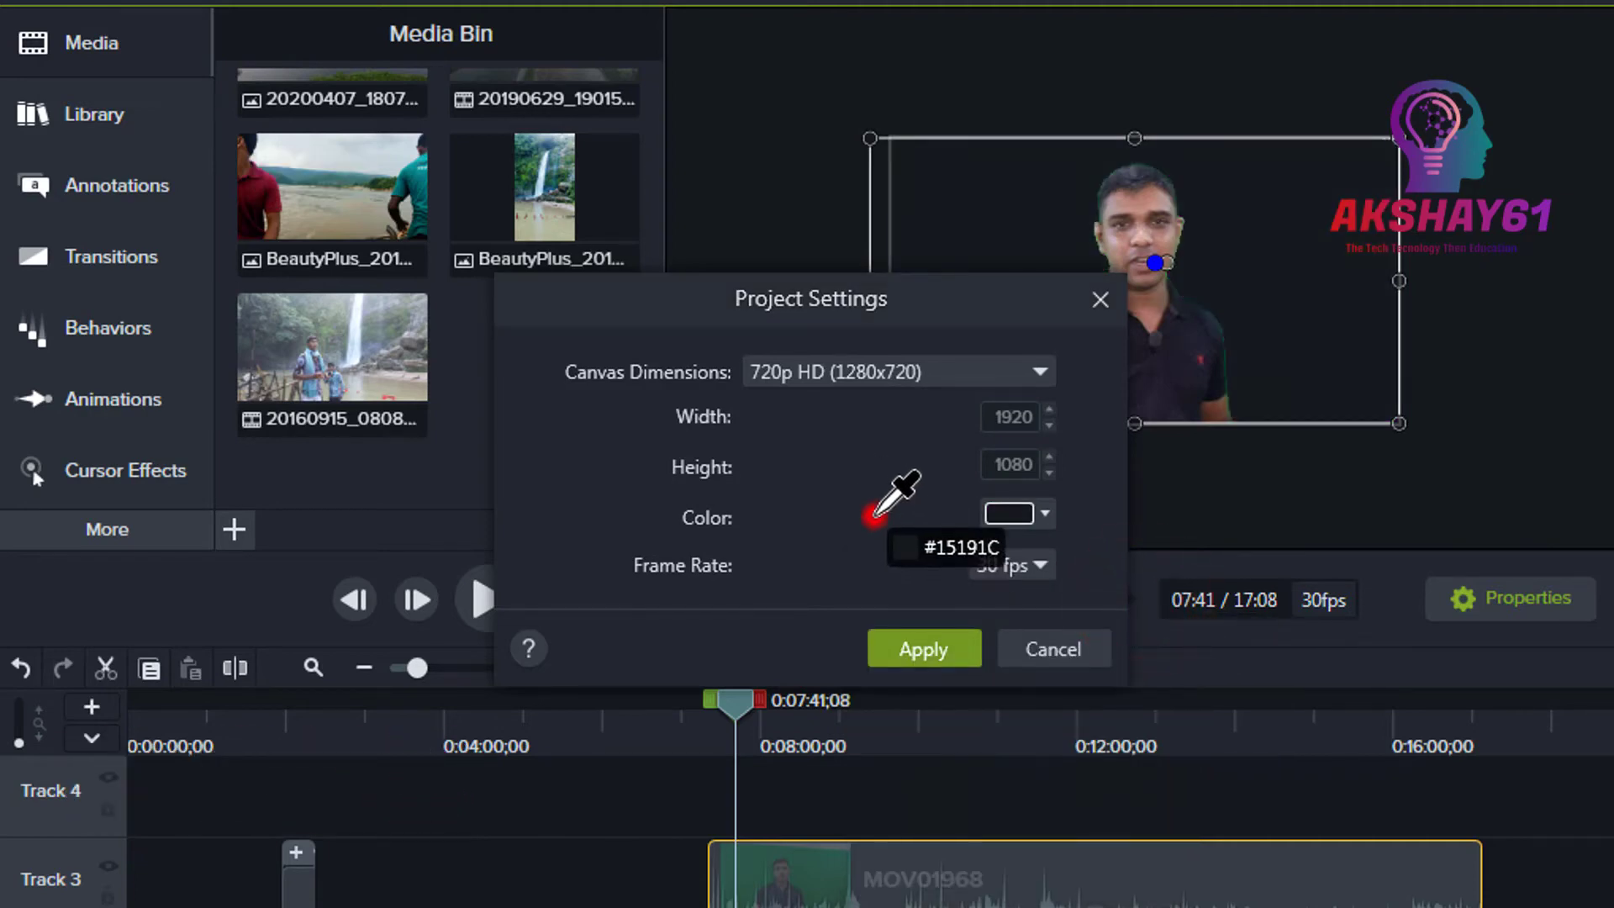
click(875, 514)
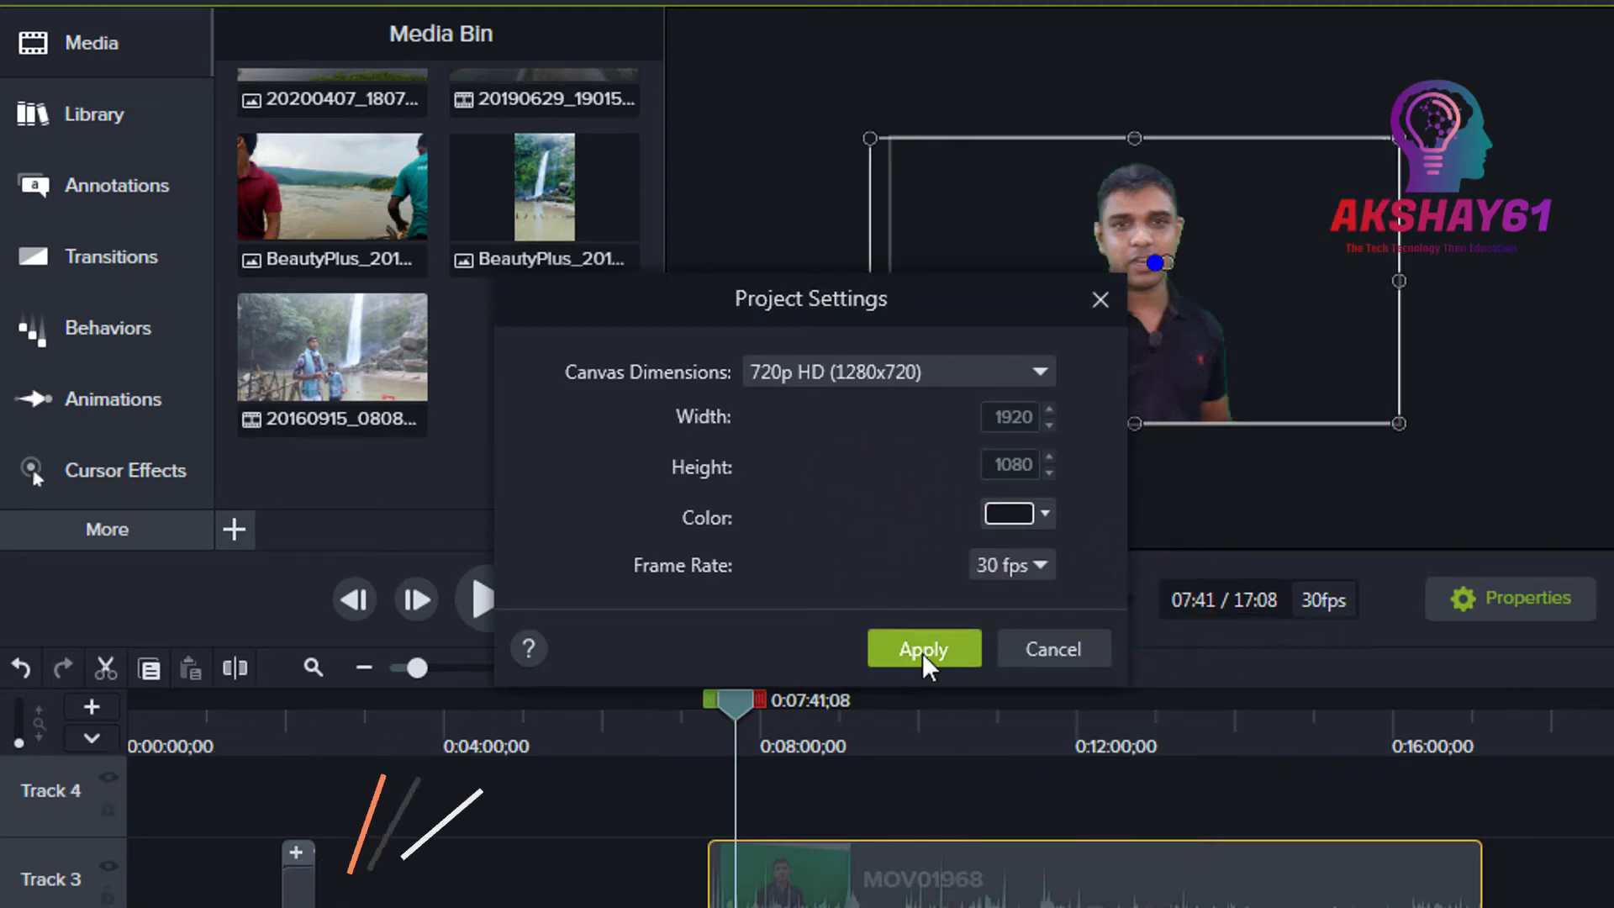
Step: Change the canvas color to a bright pink and apply the project settings
click(1045, 514)
click(1137, 678)
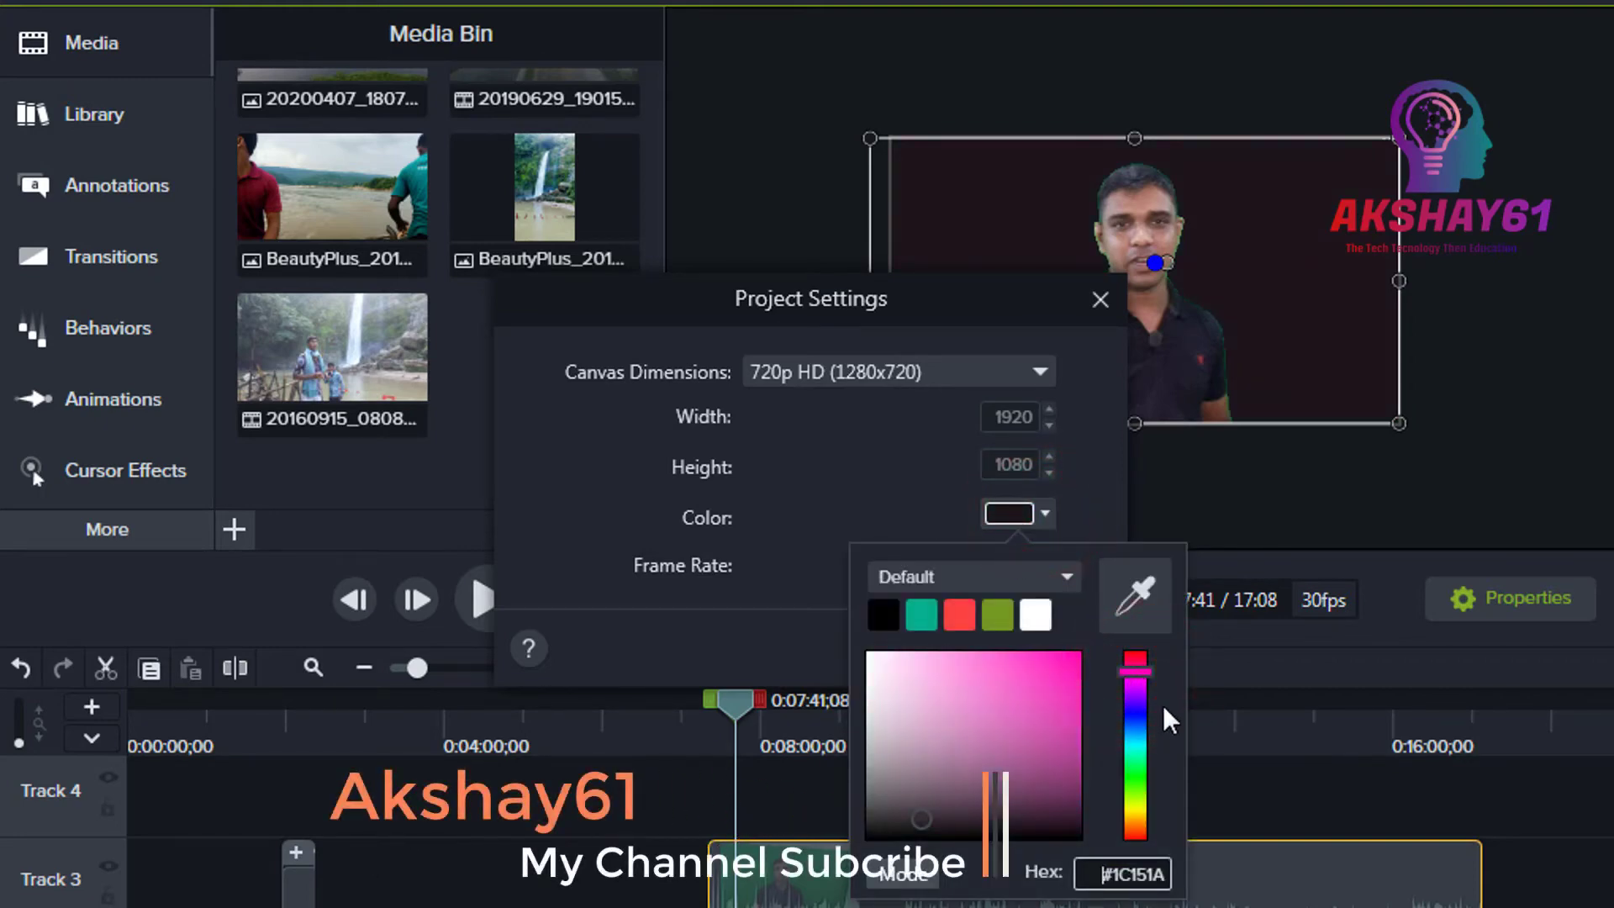
drag(988, 697, 1045, 669)
click(849, 462)
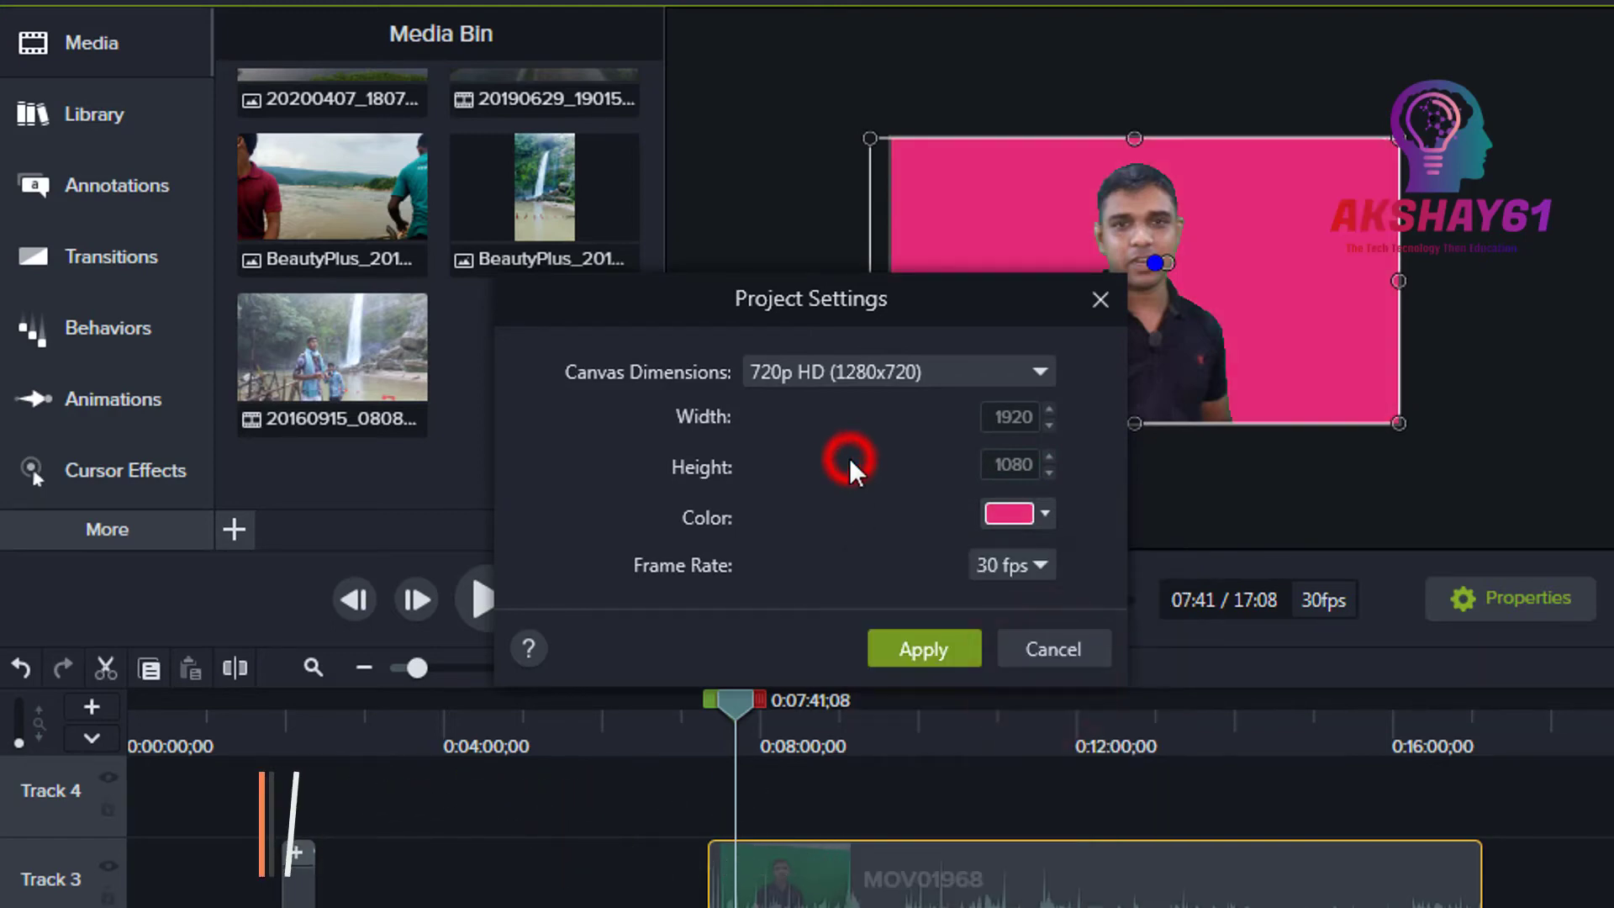
click(924, 652)
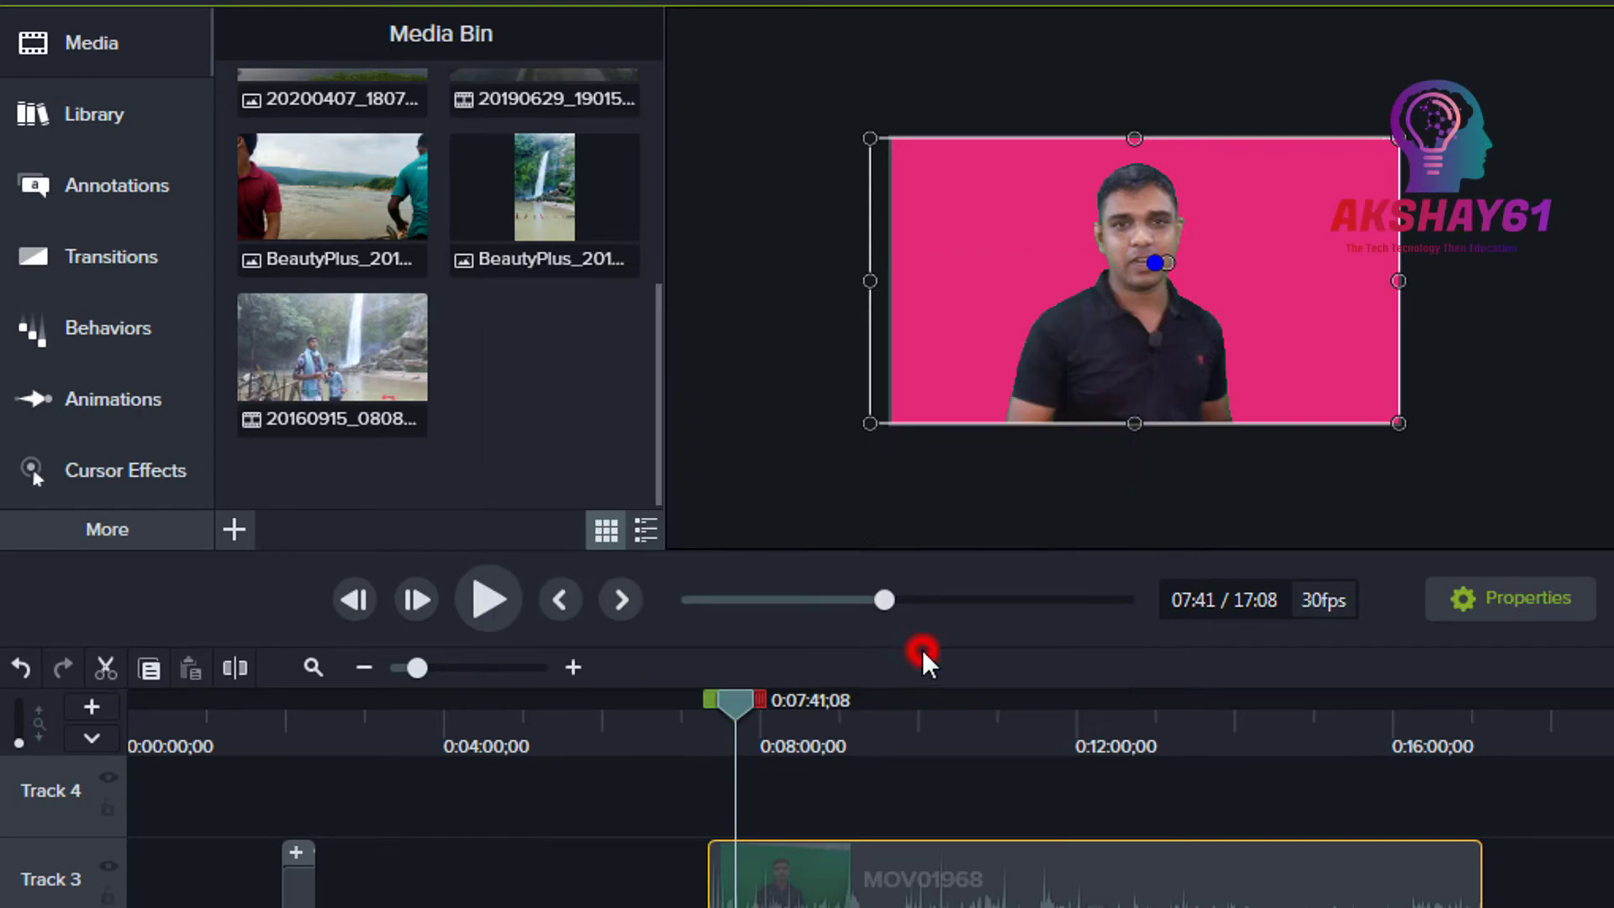
Step: Deselect the clip and play a few seconds of it against the pink canvas
click(1474, 431)
click(497, 603)
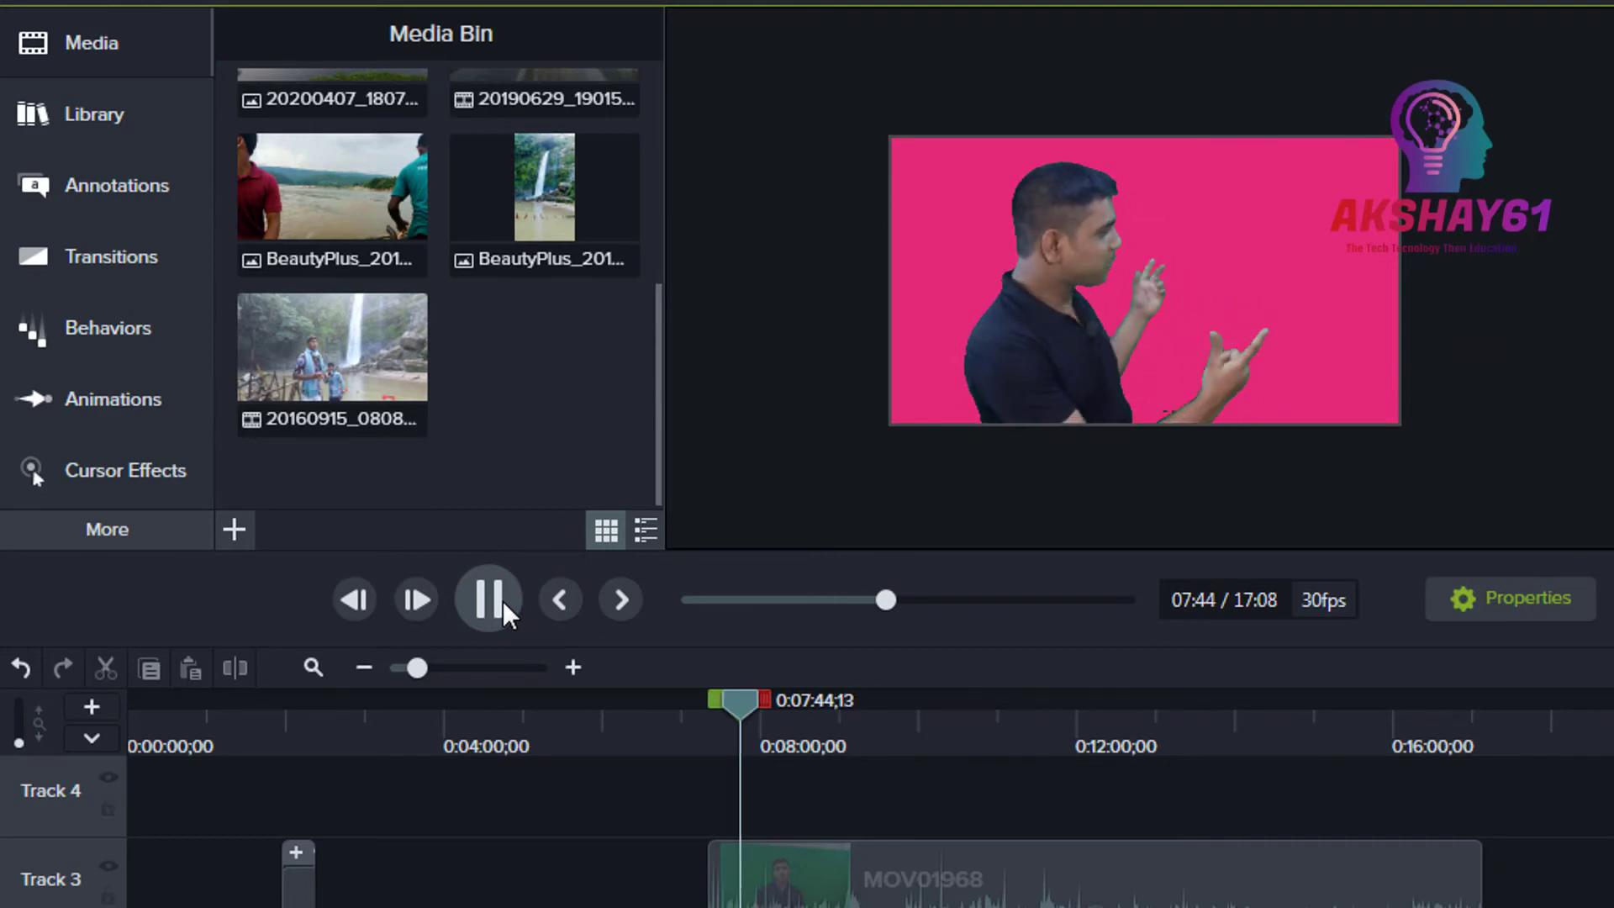
click(504, 600)
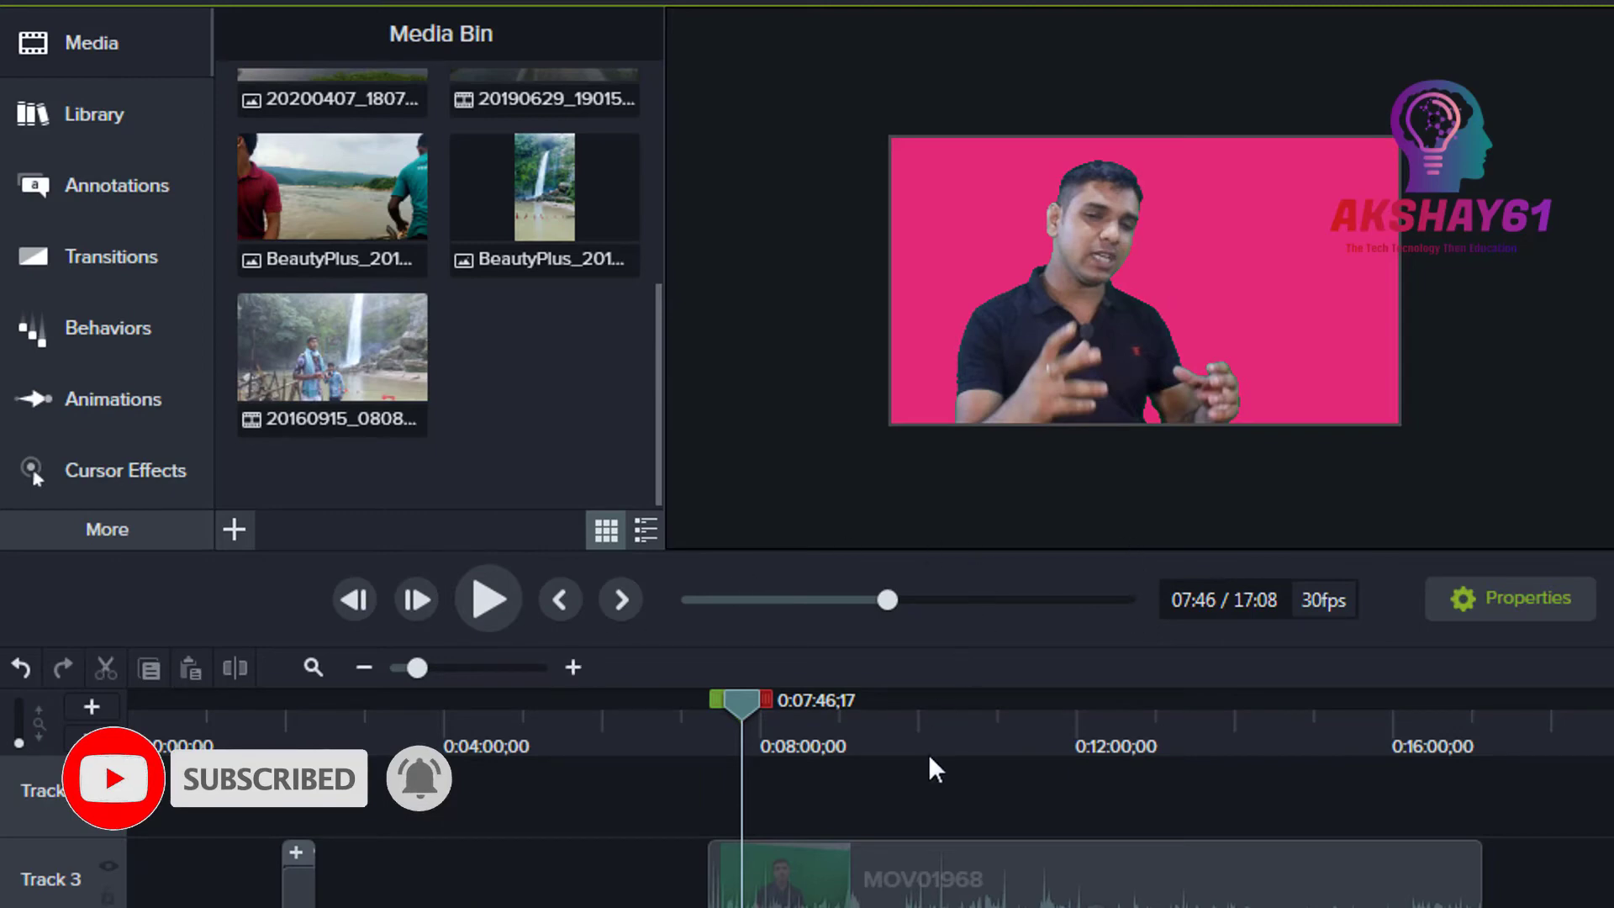
Step: Add the Color Adjustment visual effect to clip MOV01968 and show its properties
right_click(1247, 345)
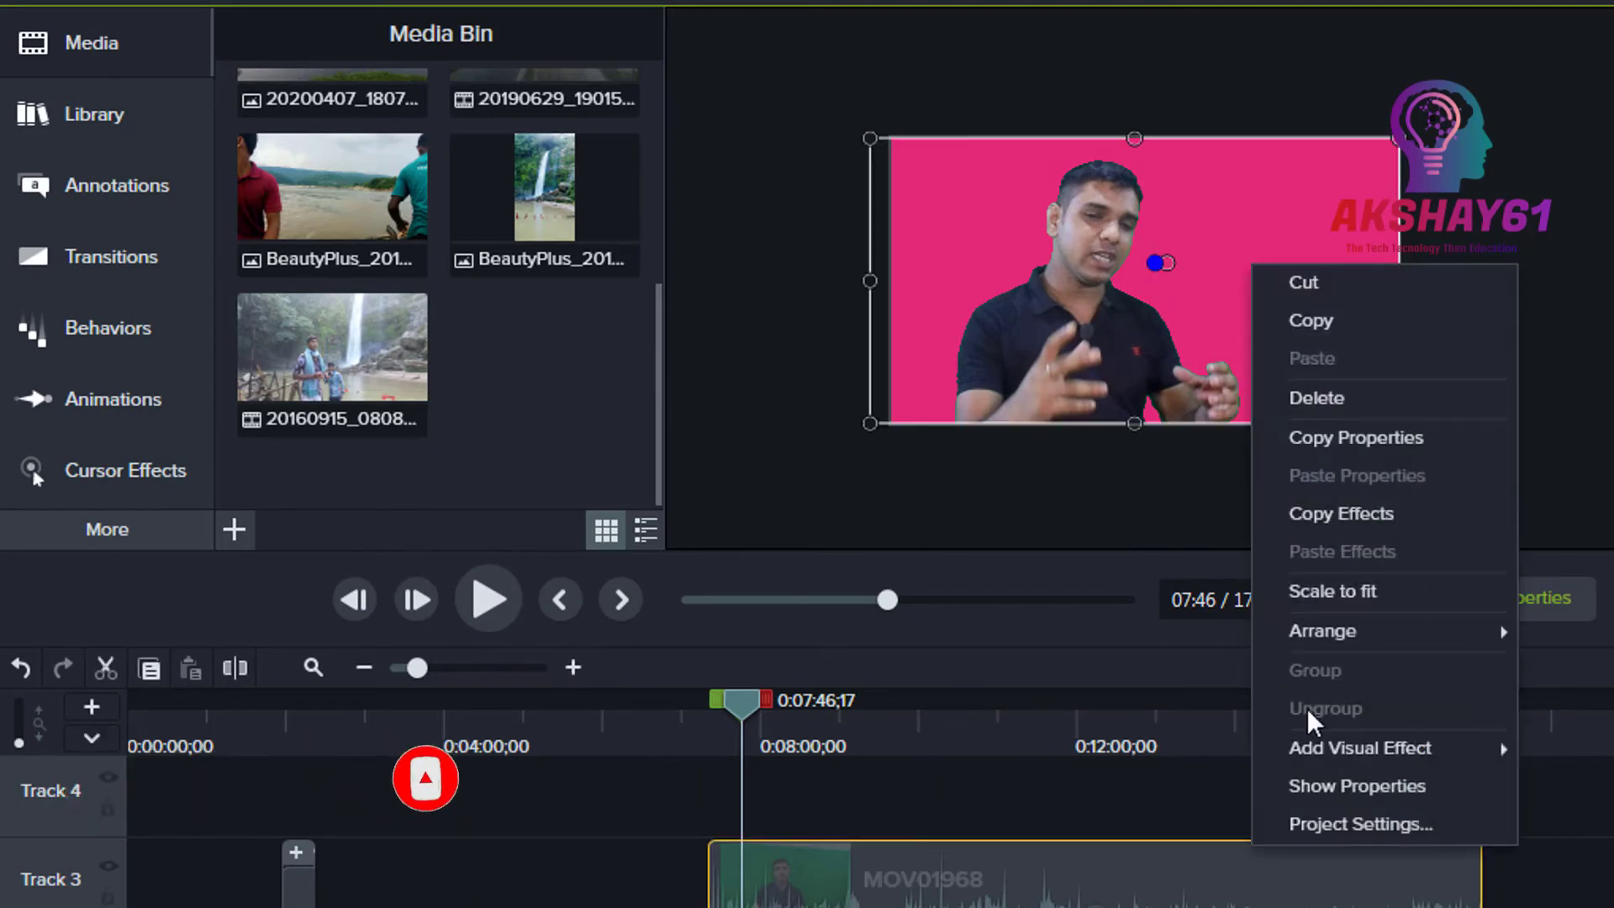
click(1333, 748)
click(1066, 849)
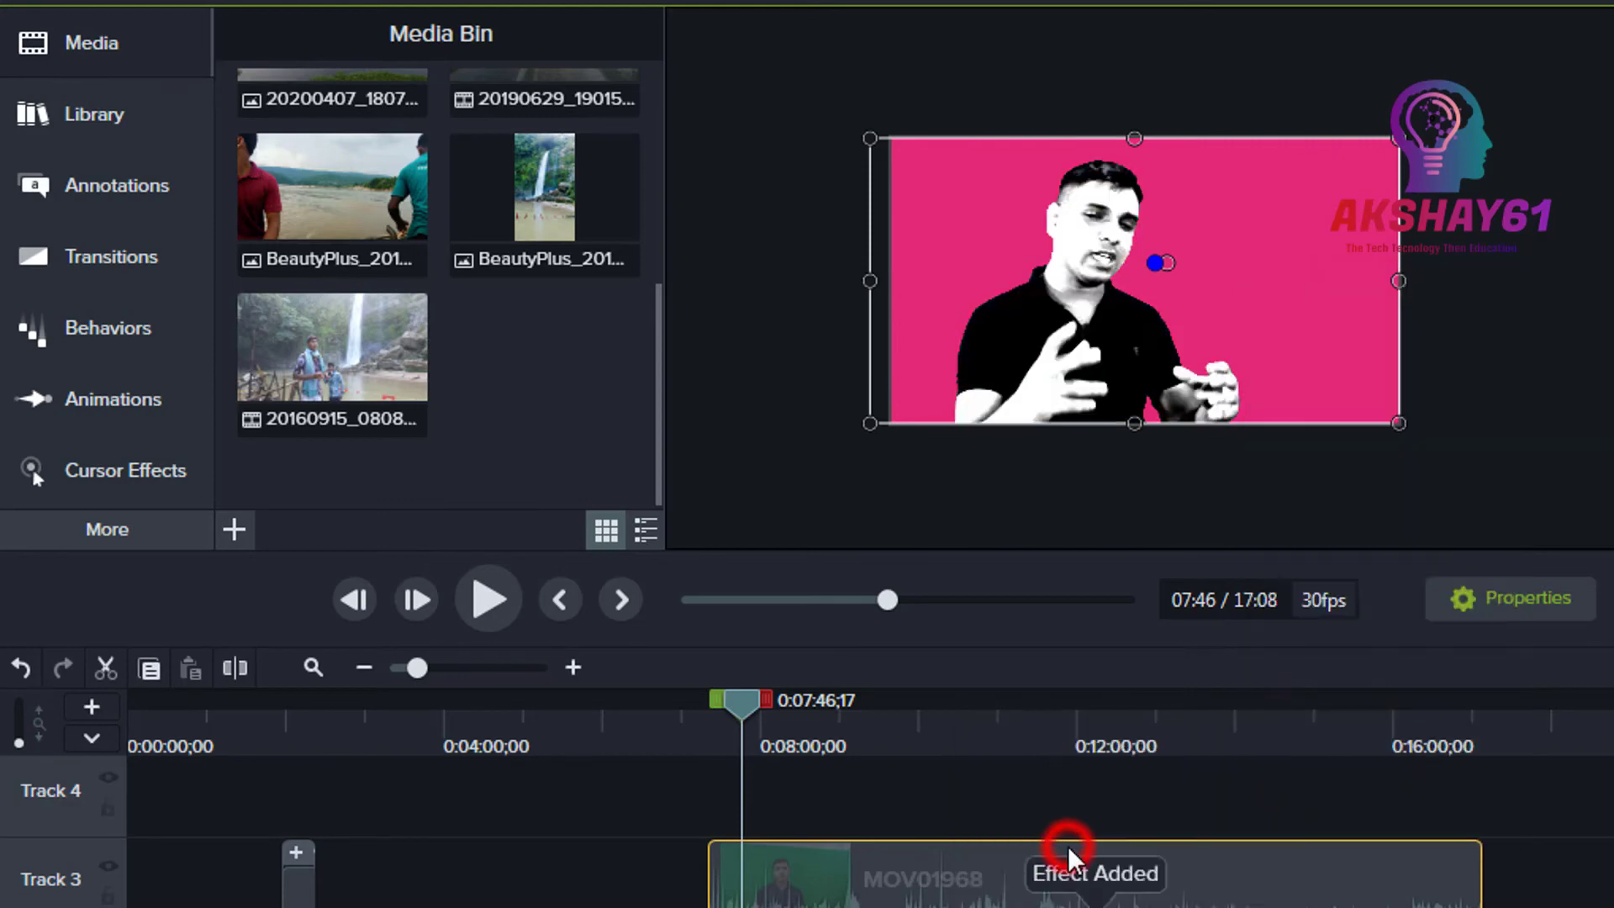
click(1490, 600)
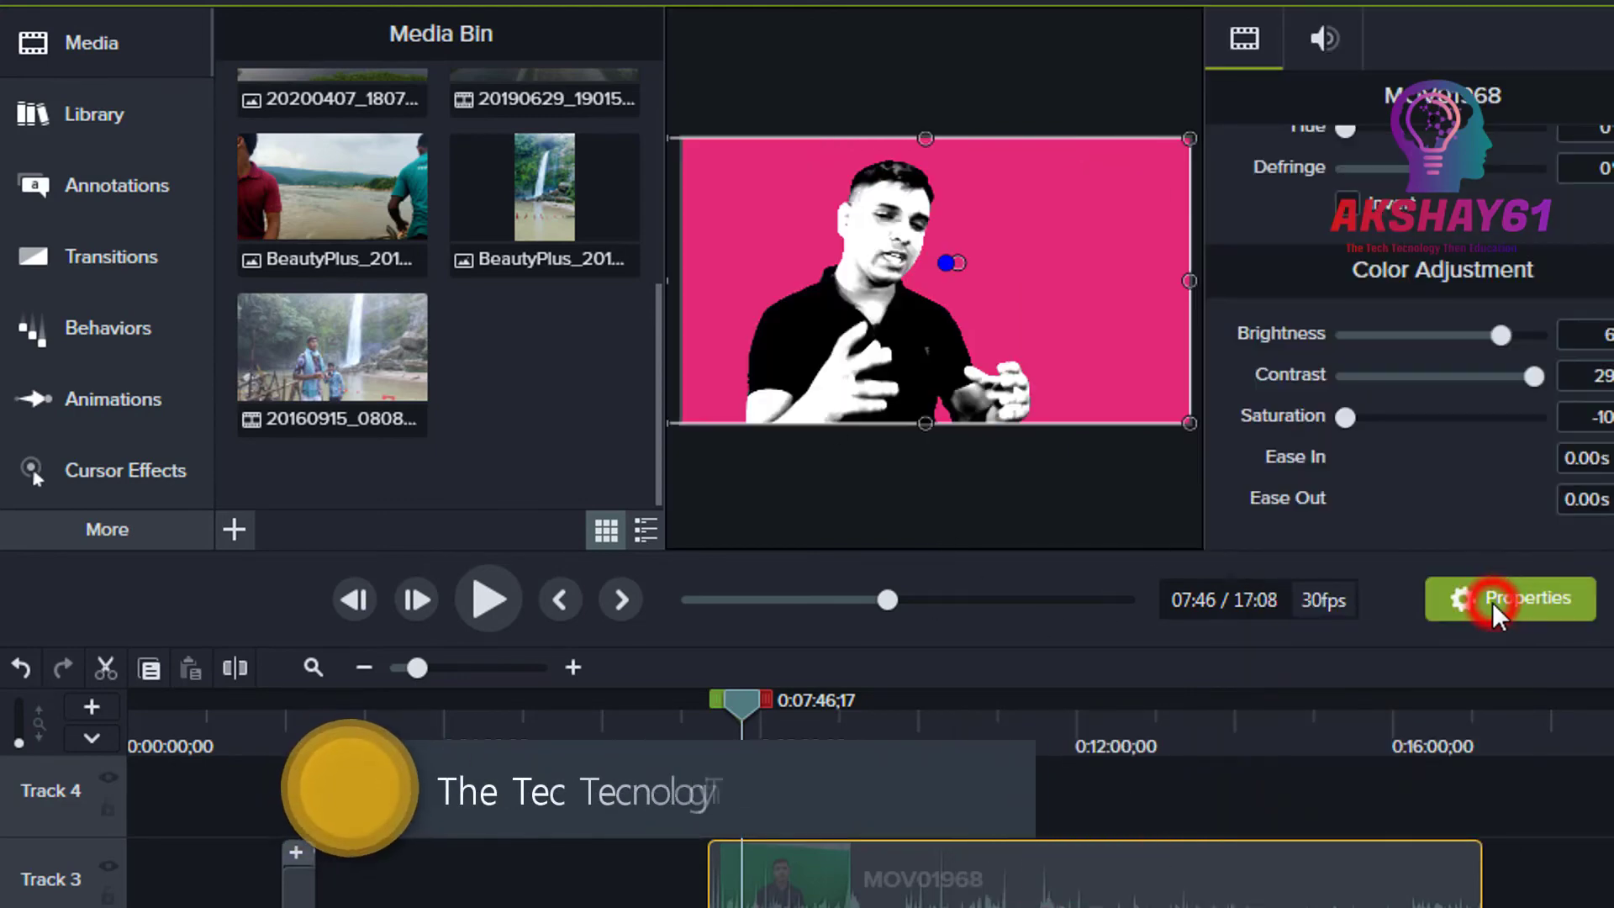
Step: Set the Color Adjustment effect's brightness to 38, contrast to 72 and saturation to -3
drag(1409, 336, 1362, 376)
mouse_move(1288, 417)
mouse_down()
mouse_move(1429, 417)
mouse_move(1315, 419)
mouse_up()
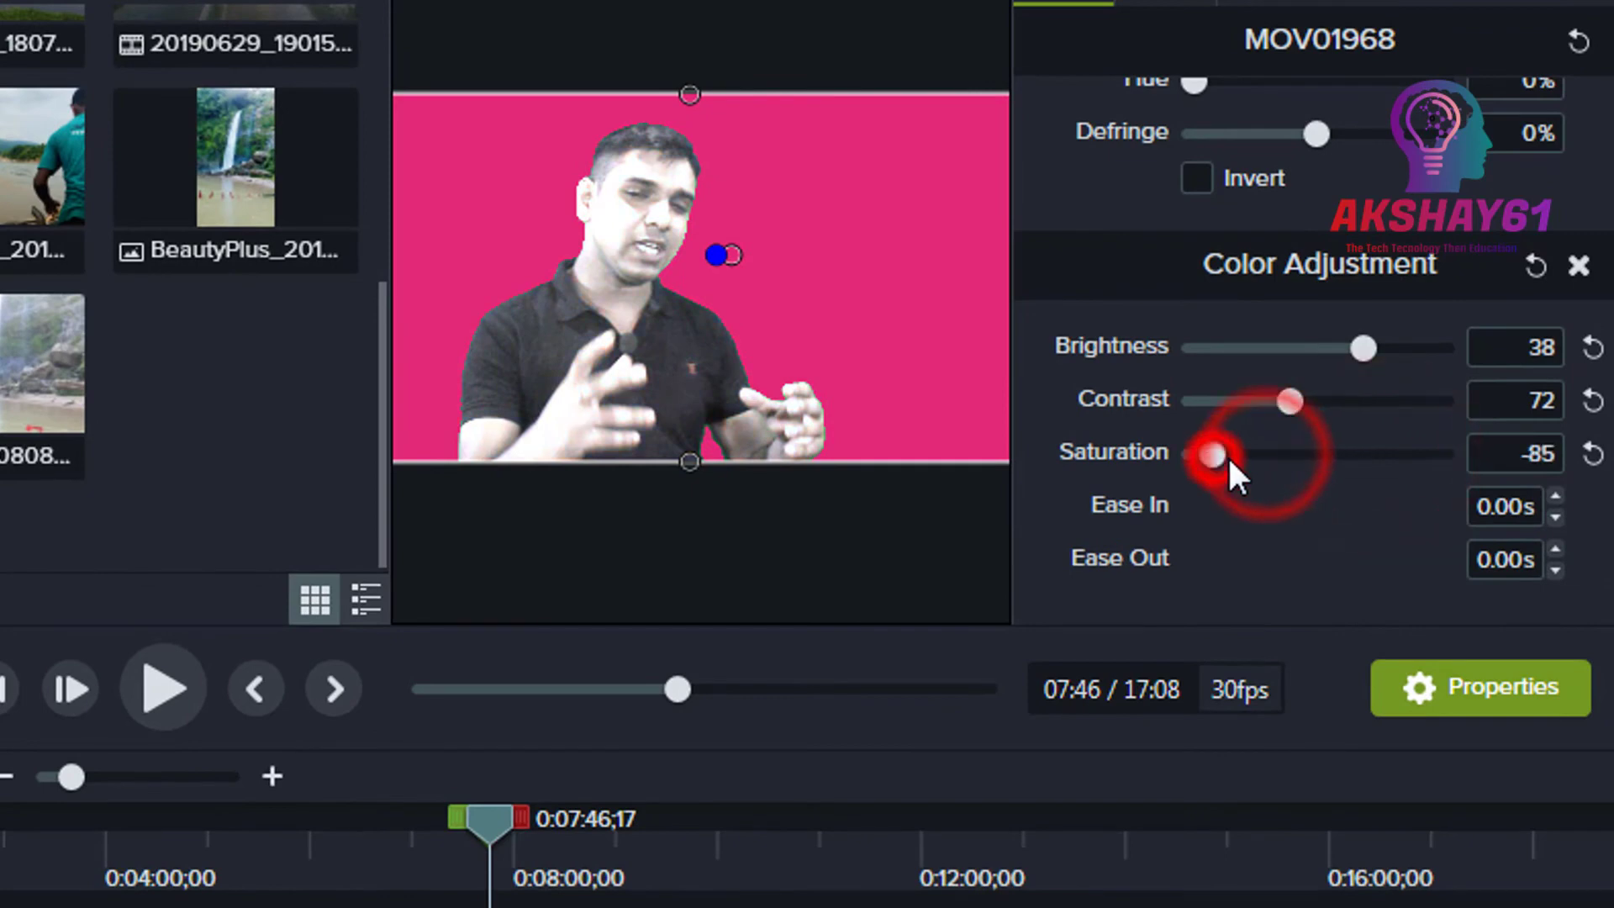
drag(1230, 460, 1309, 456)
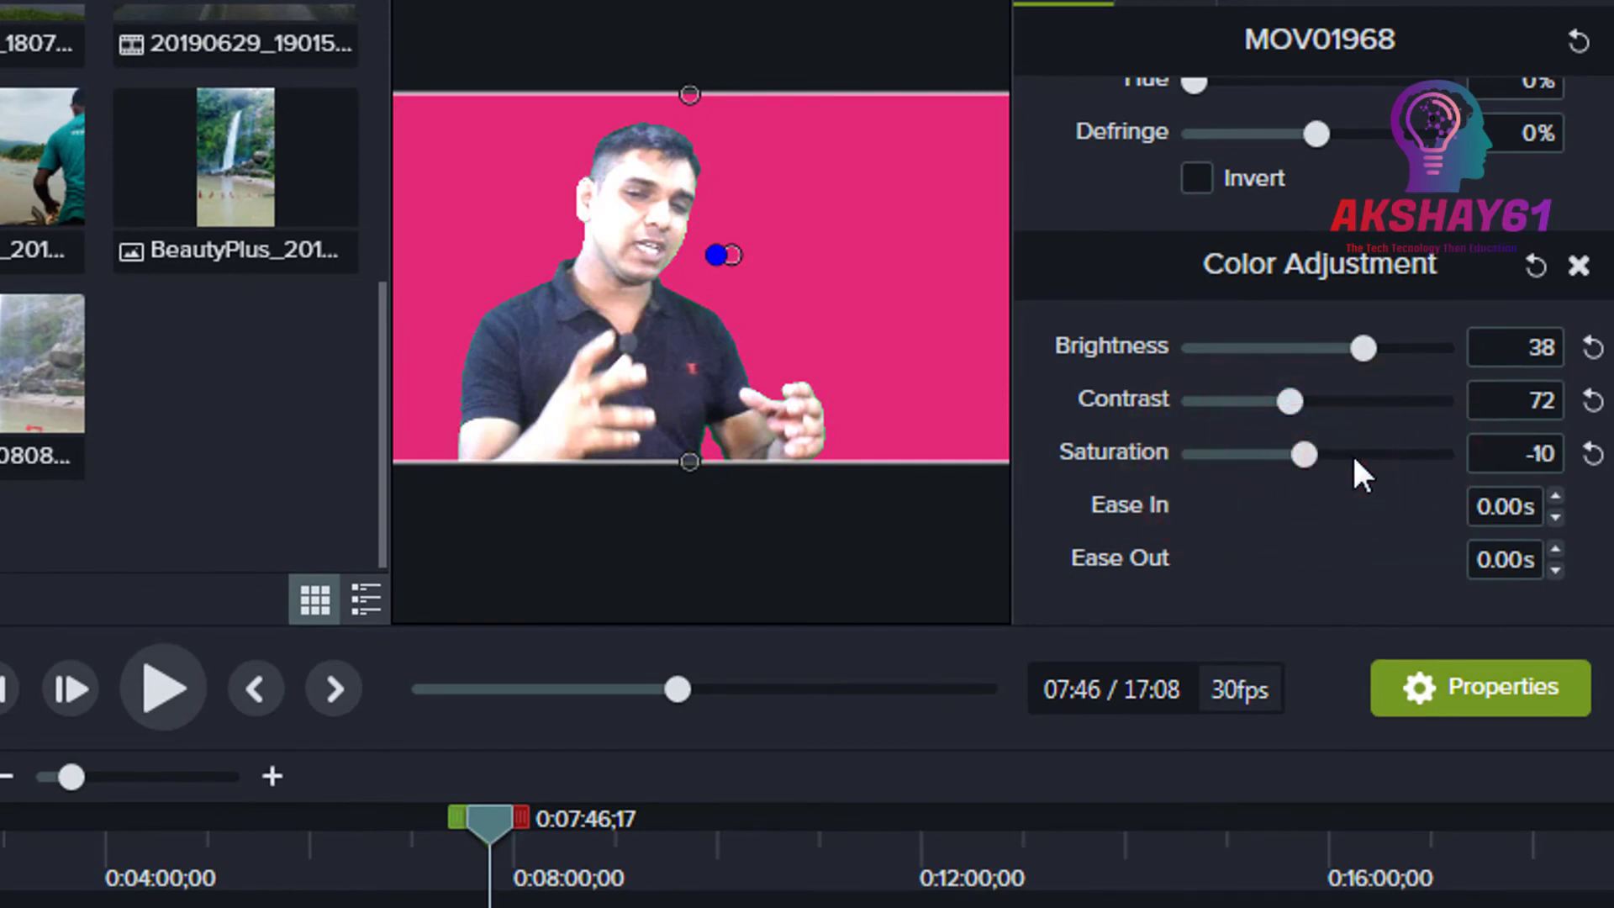
click(1246, 450)
drag(1331, 458, 1236, 451)
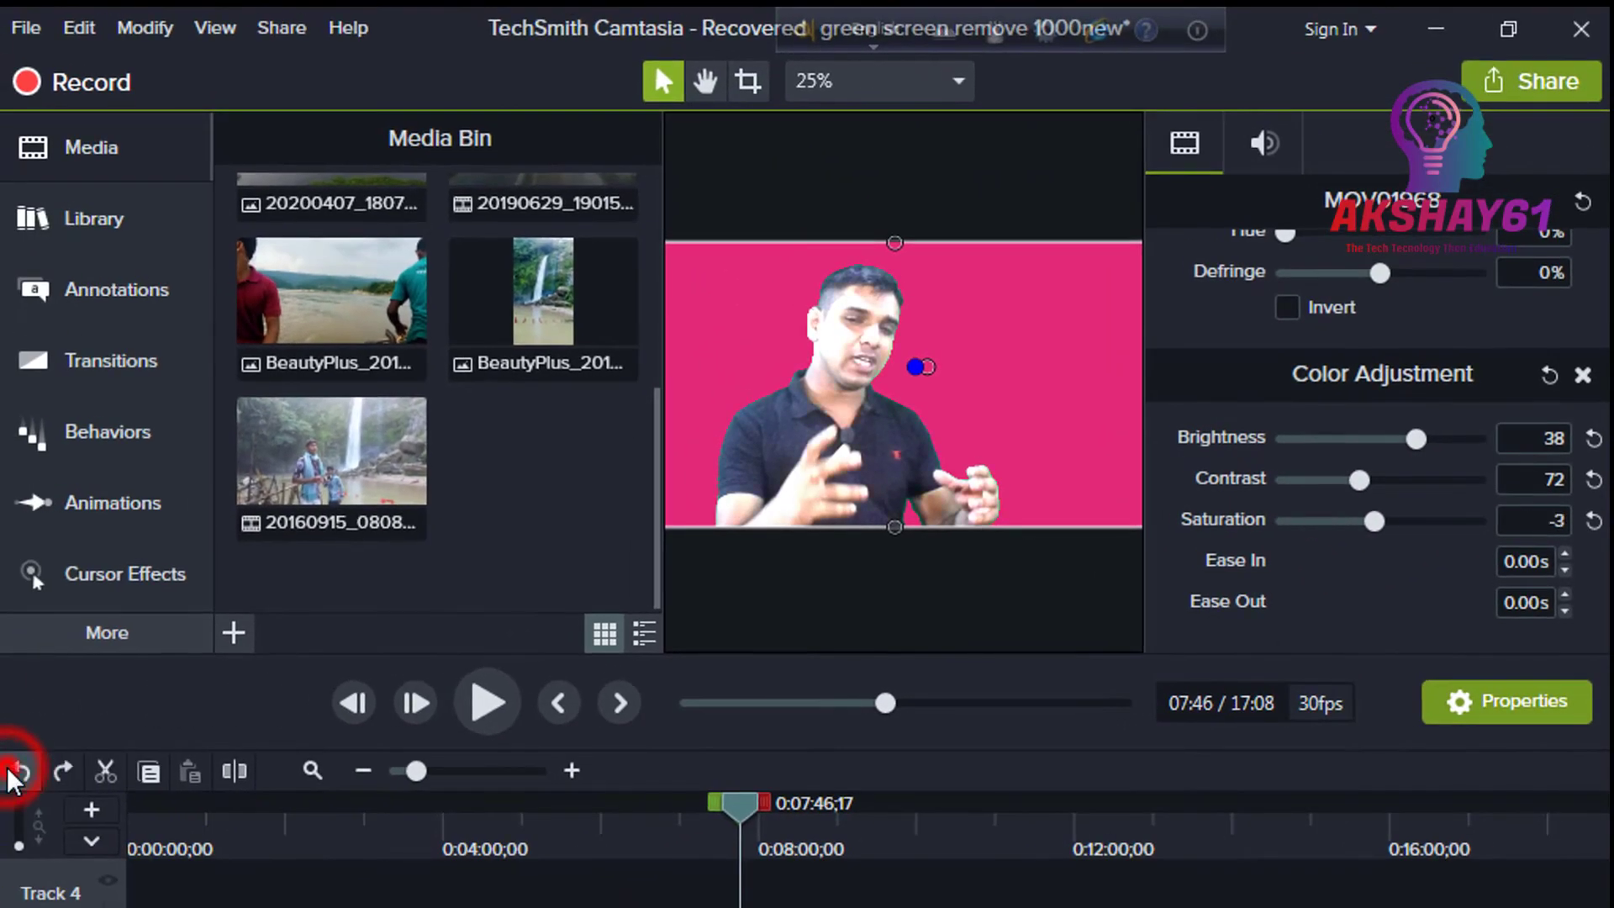
Step: Undo the color adjustments, the added effect and the pink canvas color
click(12, 772)
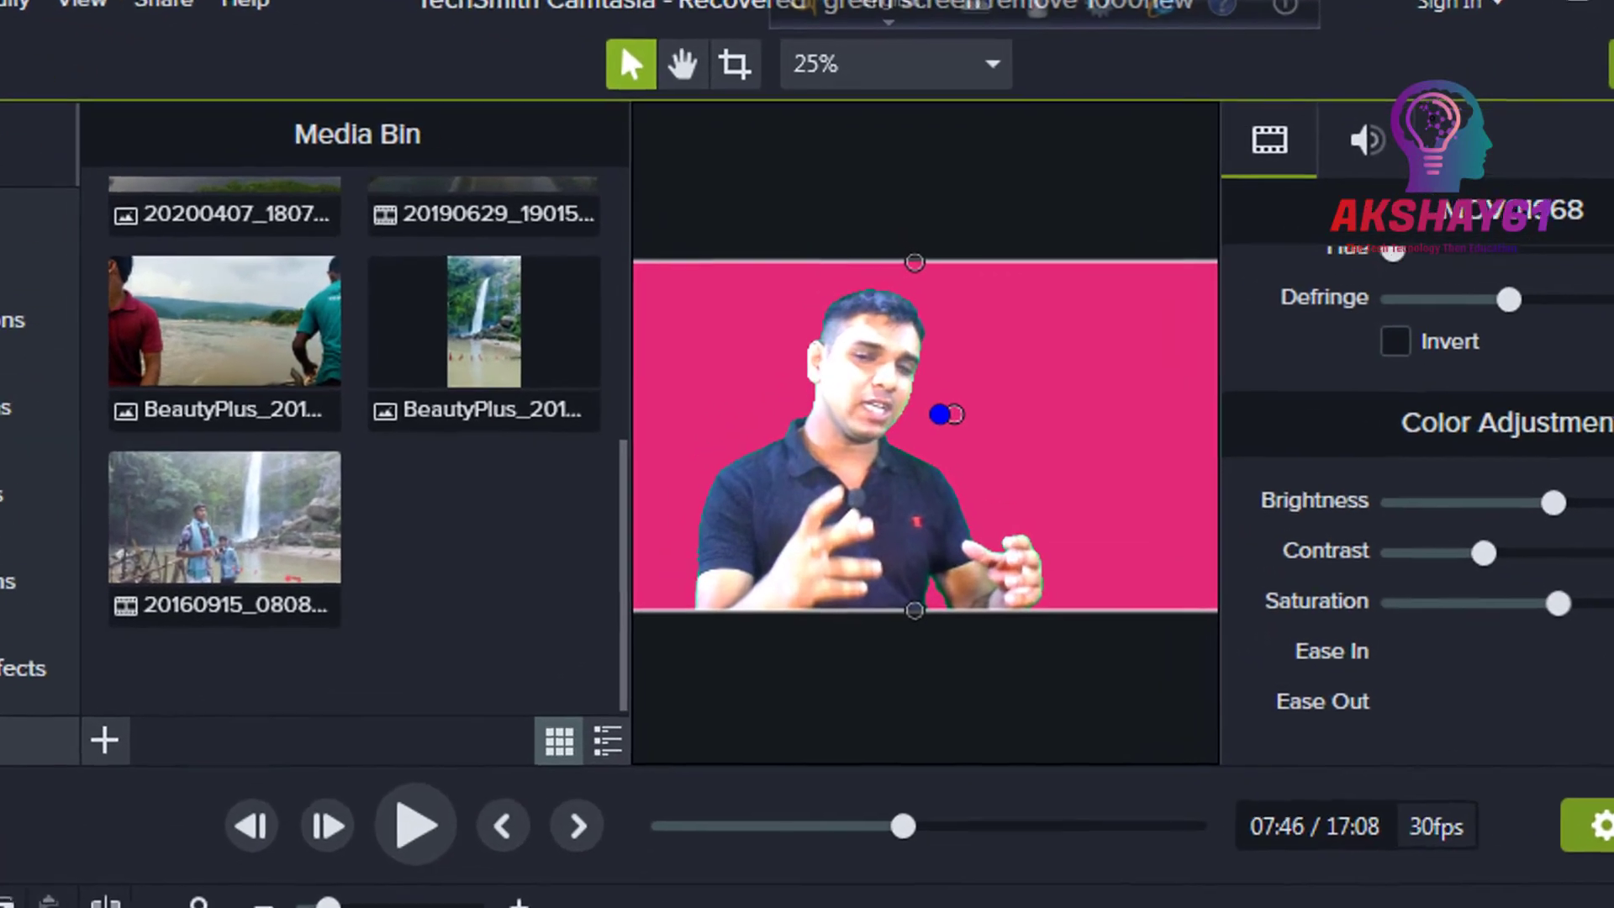
key(ctrl+z)
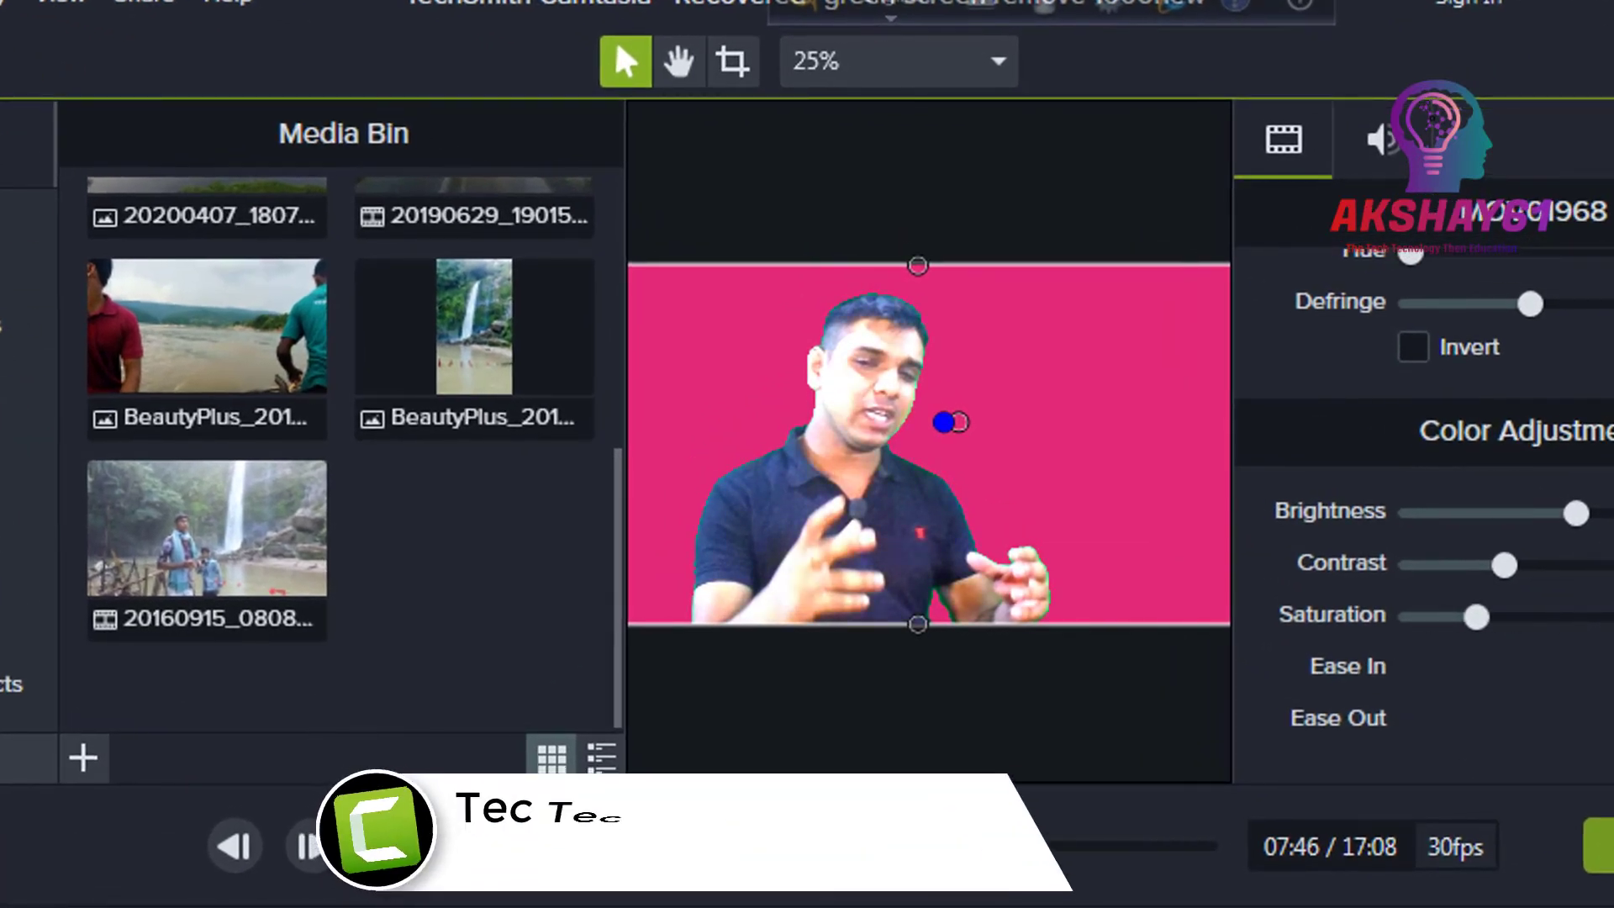
key(ctrl+z)
key(ctrl+z)
key(ctrl+z)
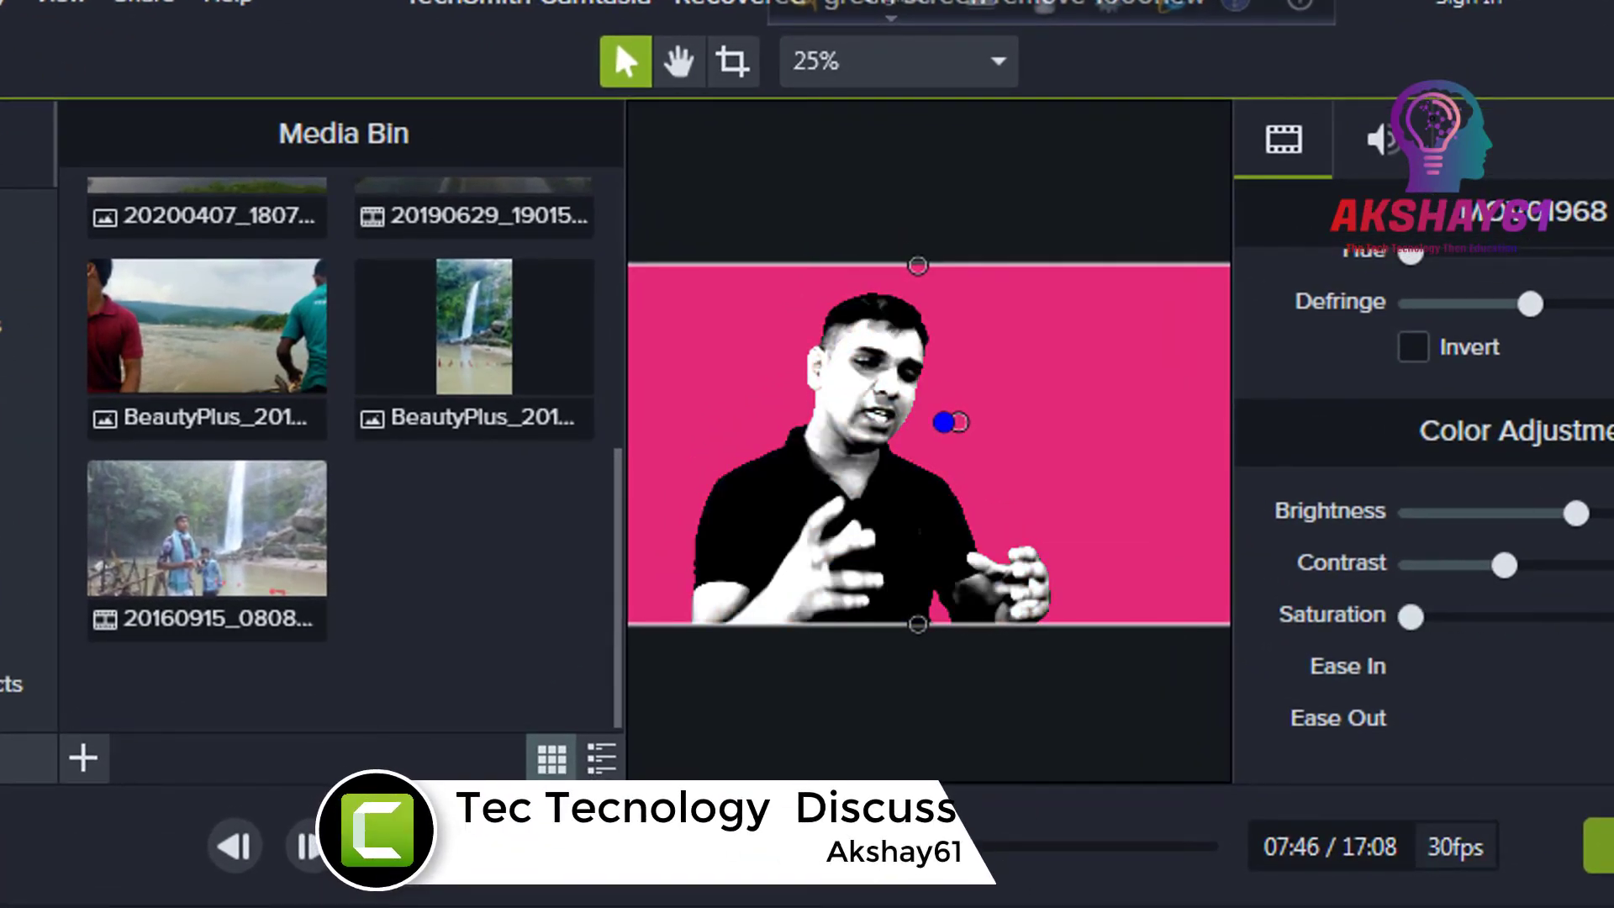
key(ctrl+z)
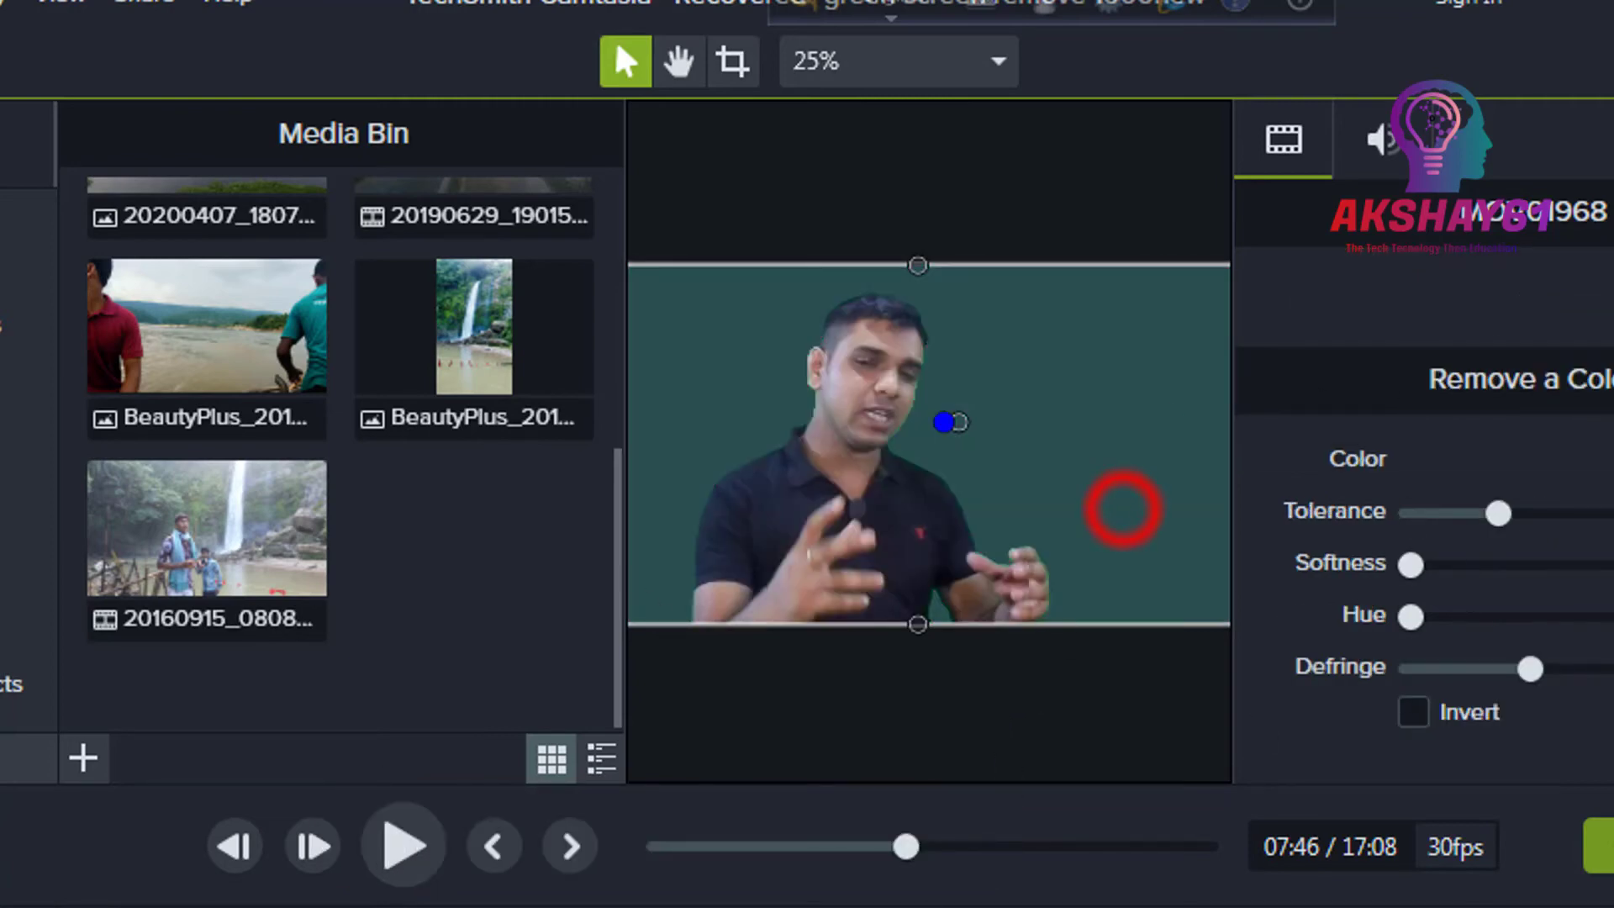
Step: Hide the clip properties and play the clip enlarged to examine the keyed edges around the man
key(ctrl+p)
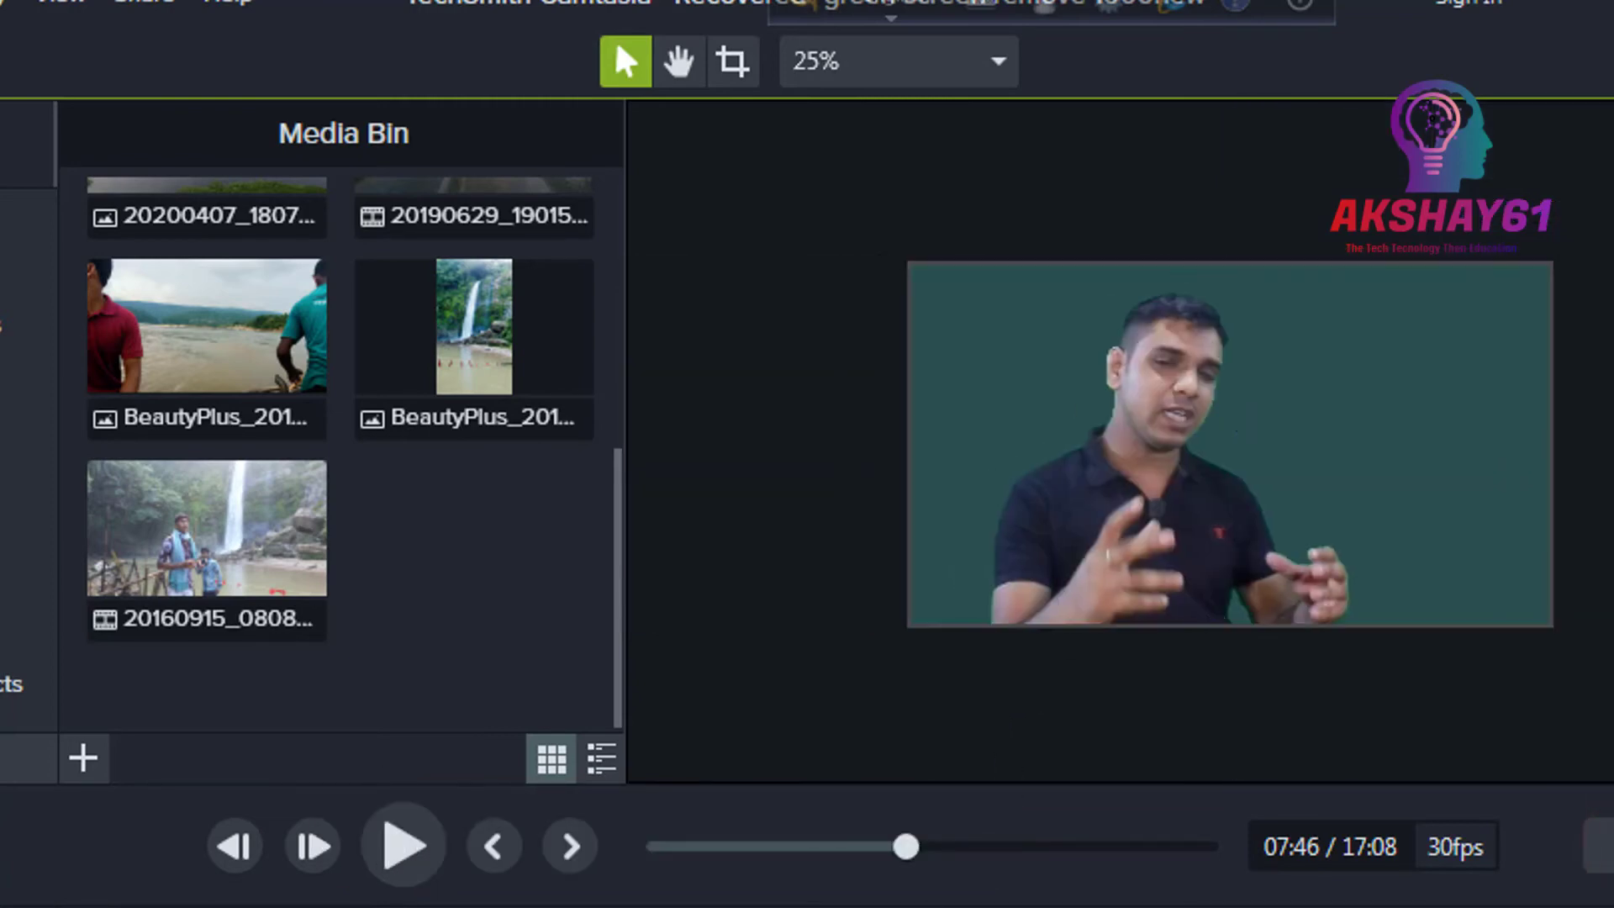
scroll(879, 488, up, 5)
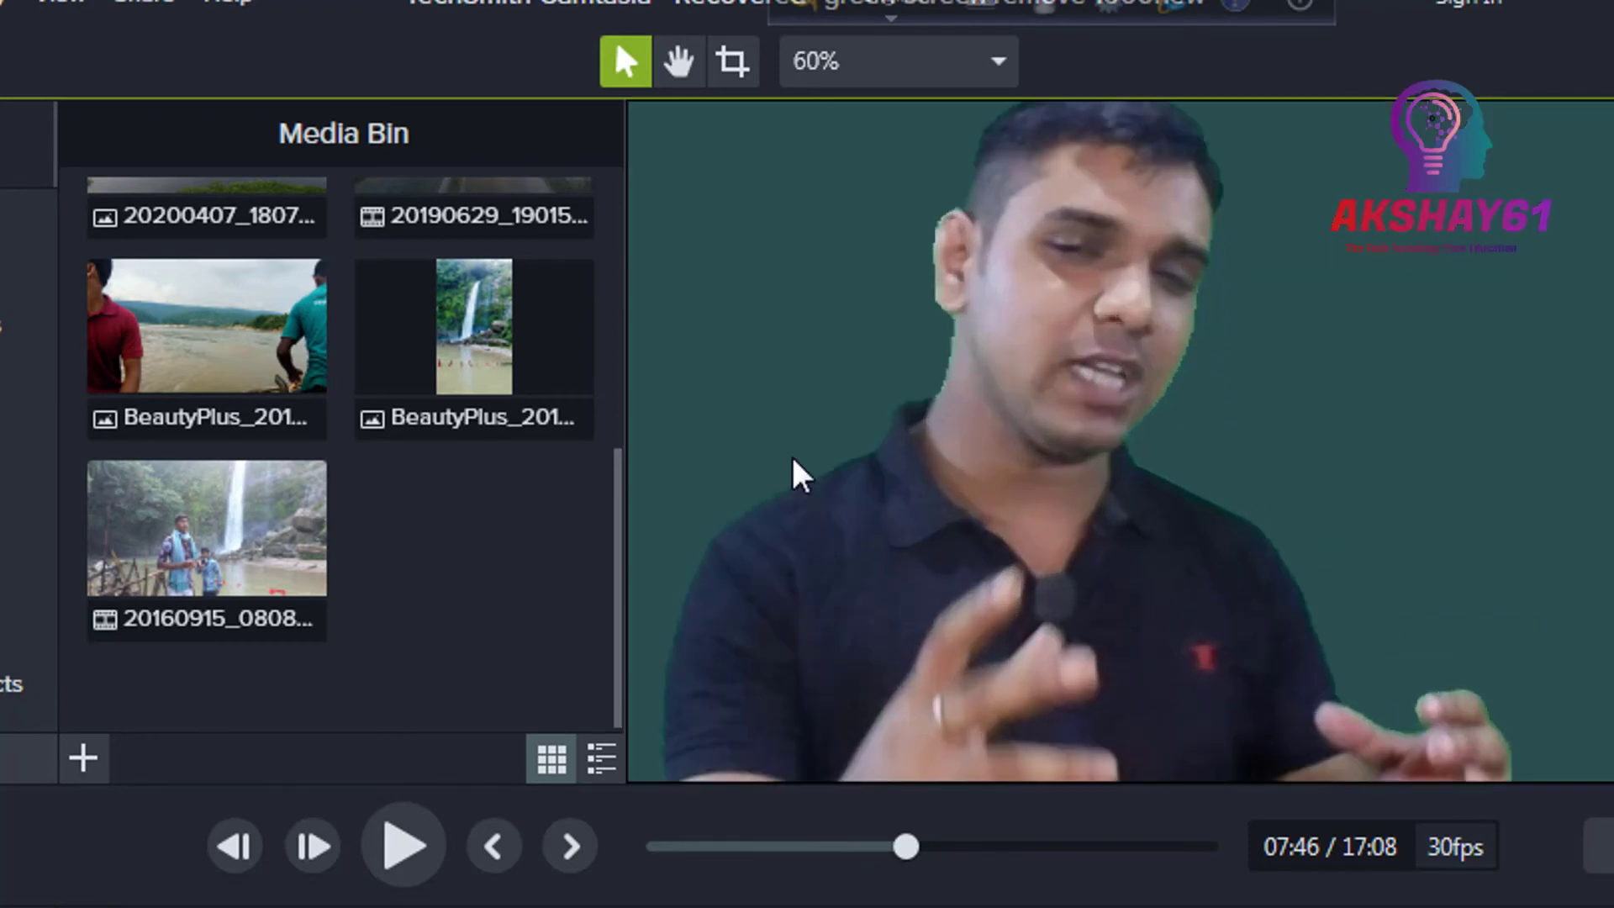
click(403, 845)
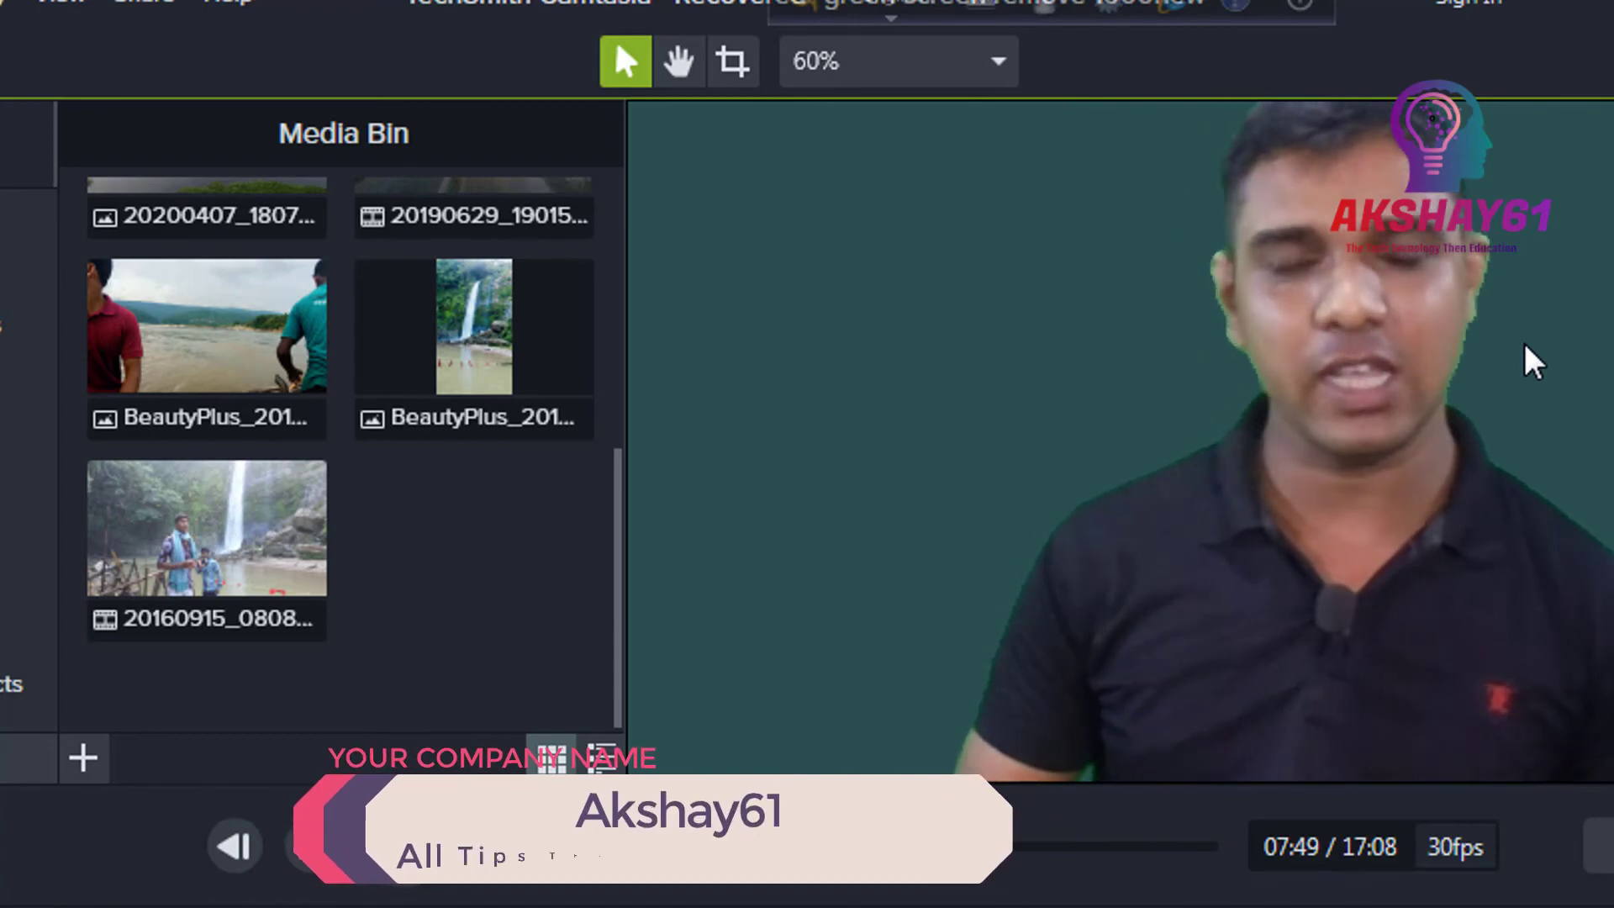
click(1356, 427)
scroll(1355, 427, down, 1)
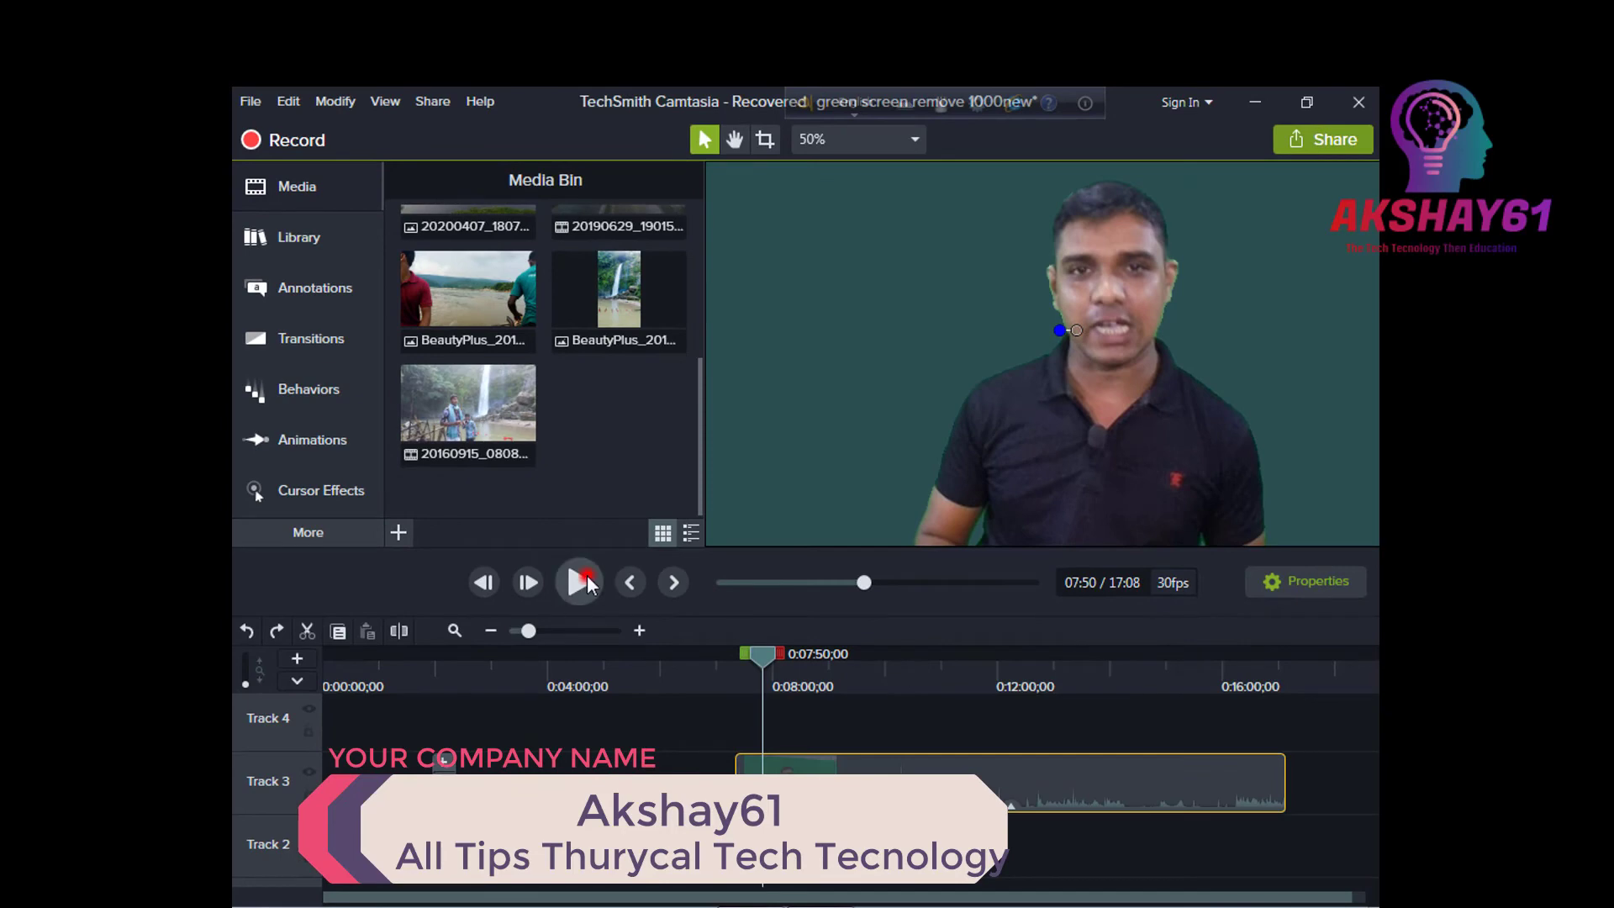
click(580, 583)
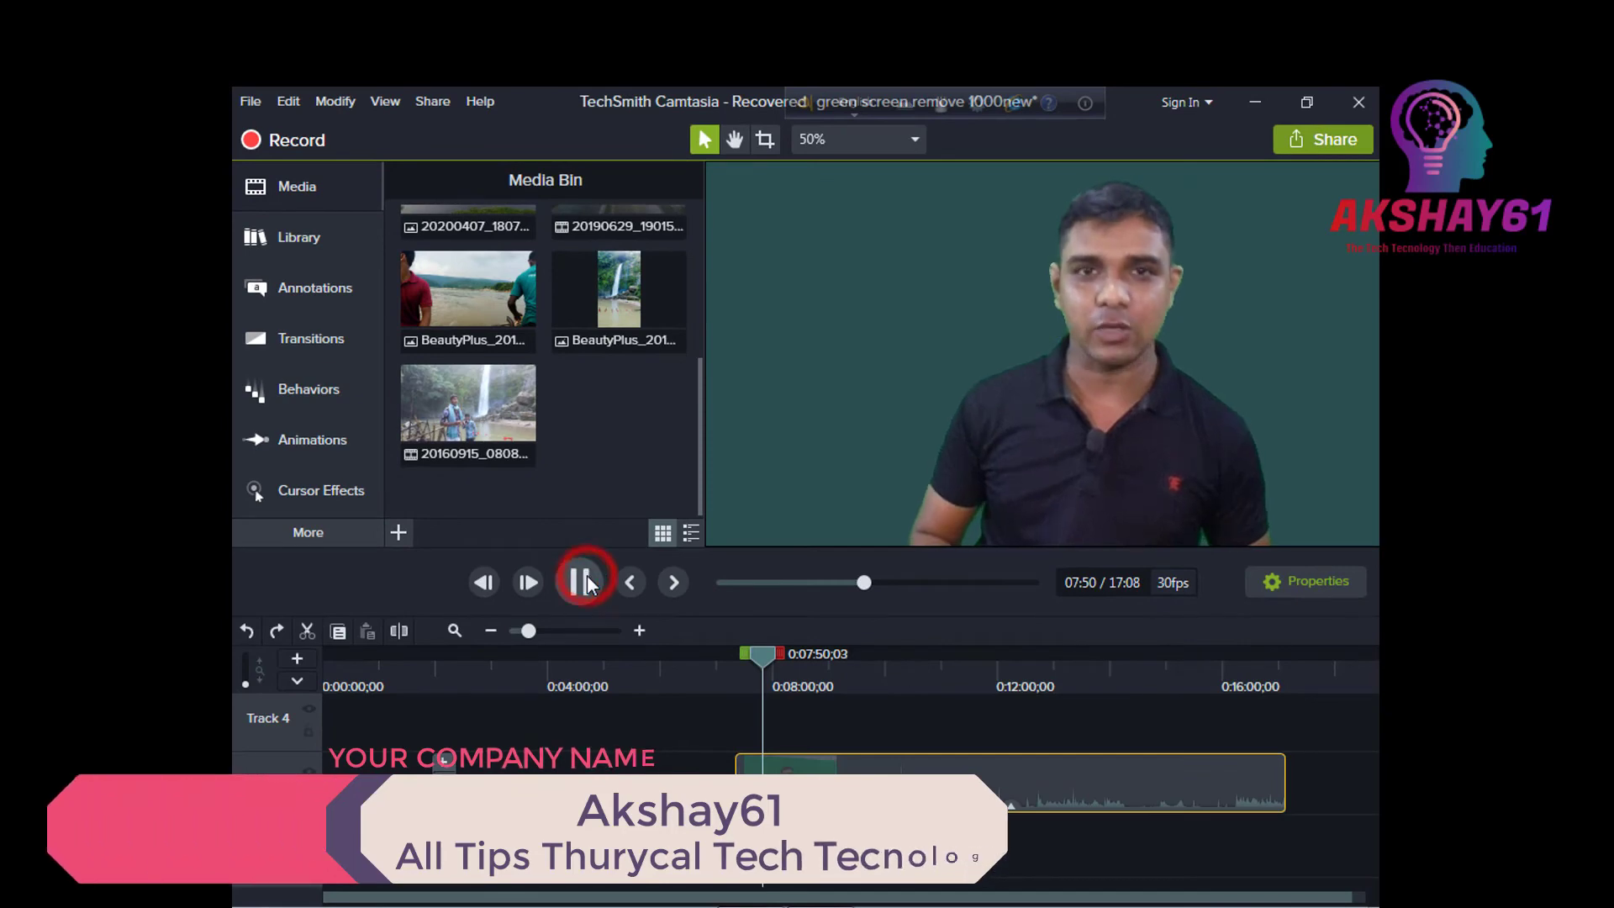
click(1072, 321)
scroll(1072, 321, down, 4)
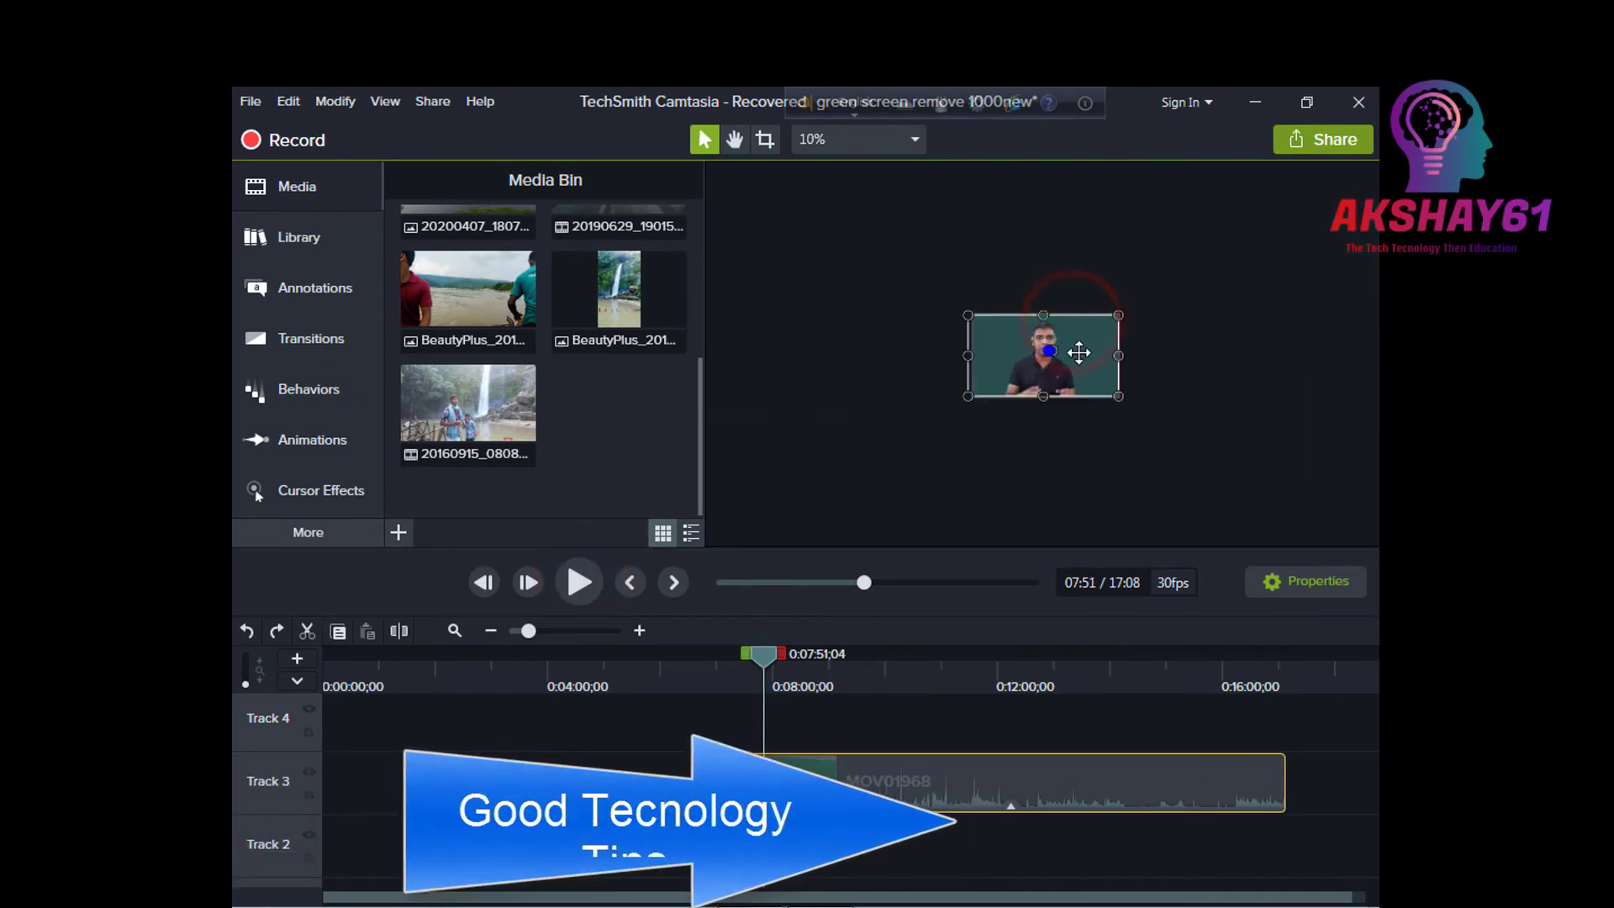
scroll(1074, 344, up, 3)
right_click(1153, 429)
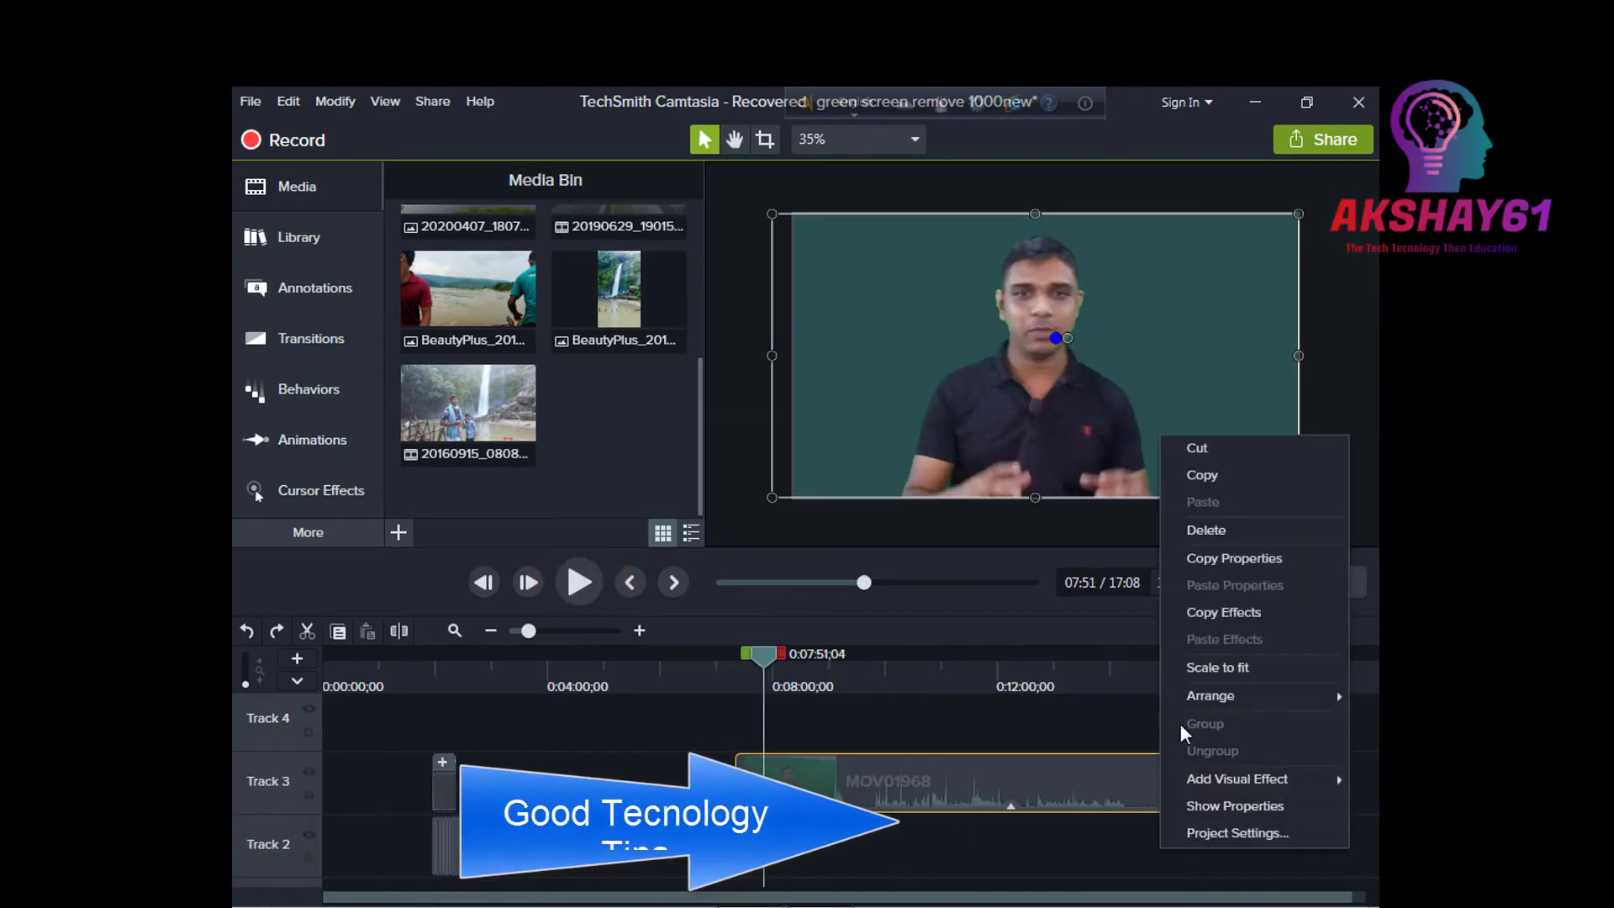
mouse_move(1210, 779)
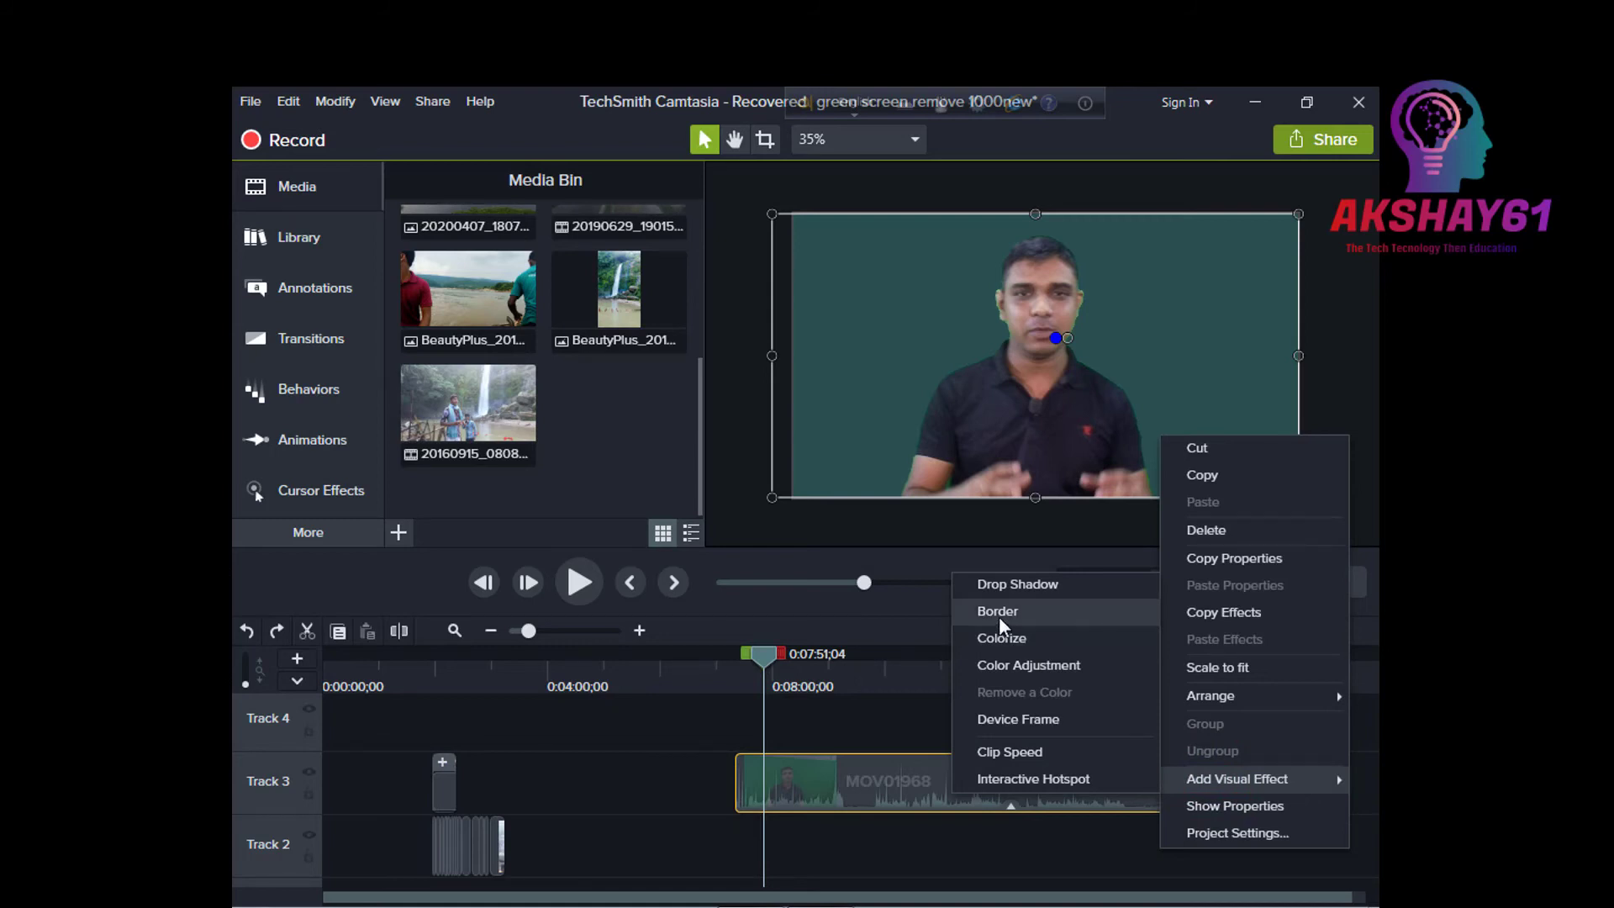
click(991, 412)
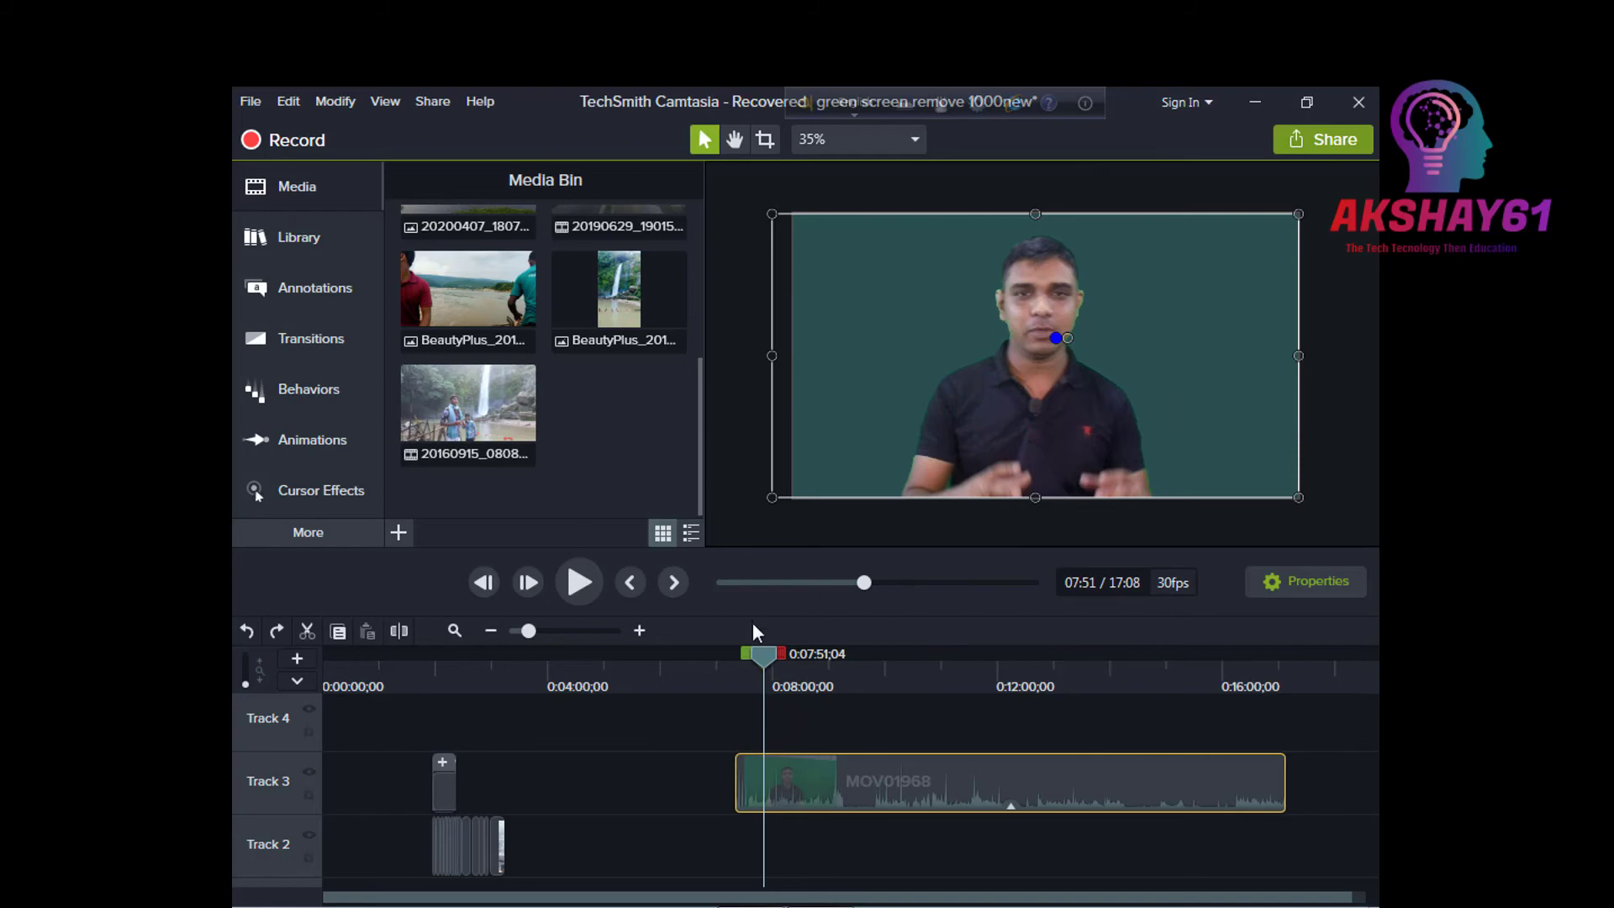
click(1064, 313)
scroll(1071, 327, down, 1)
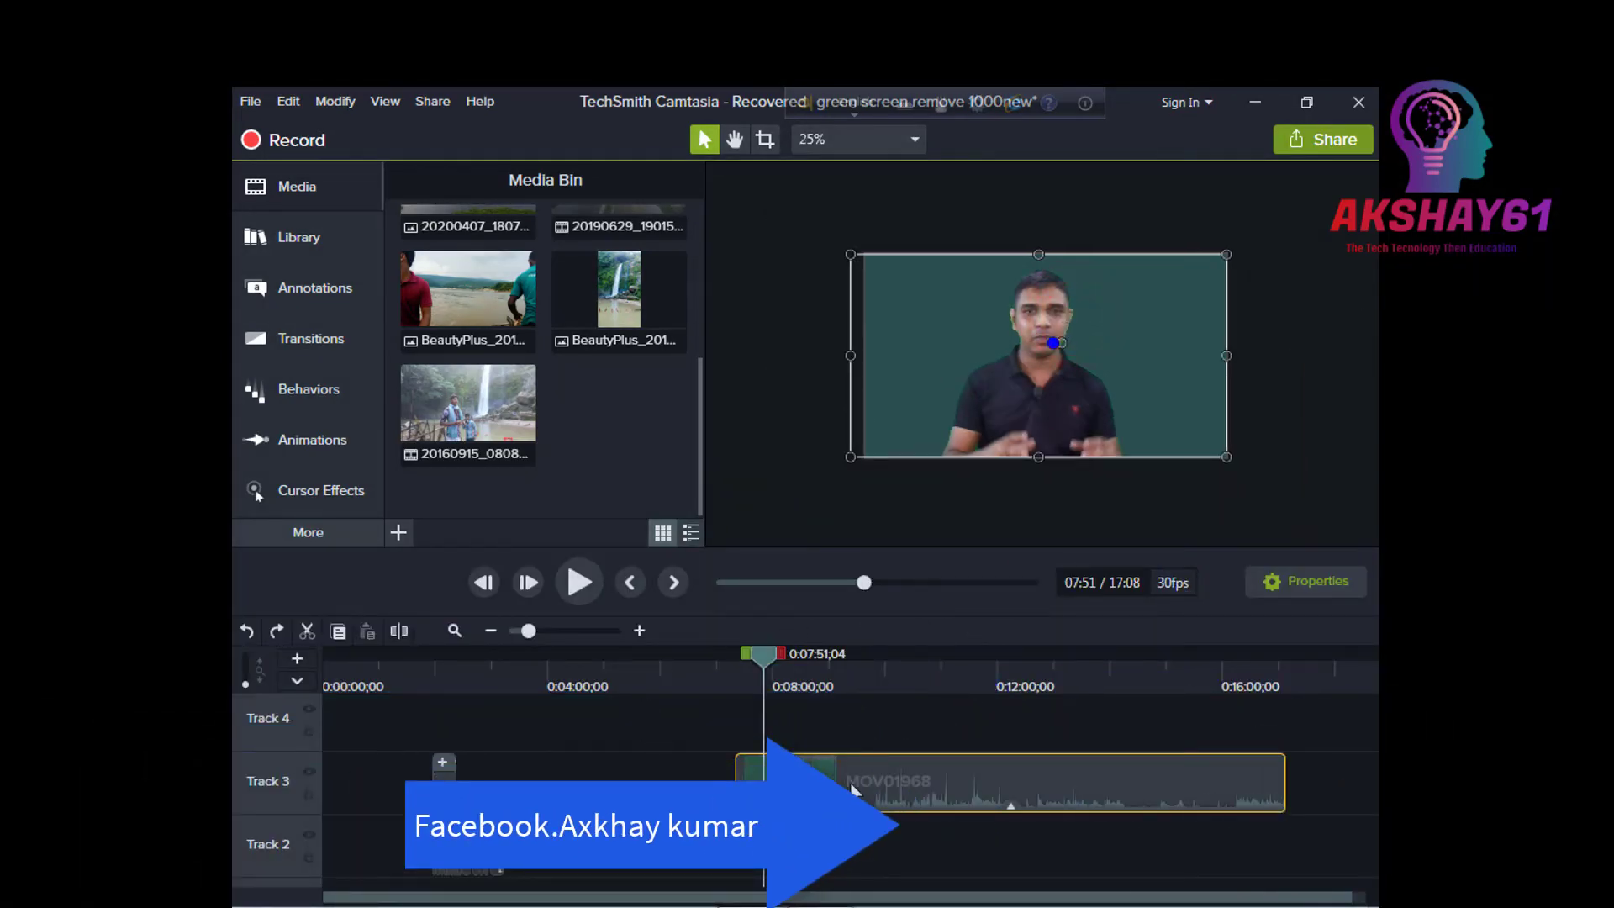
click(1293, 374)
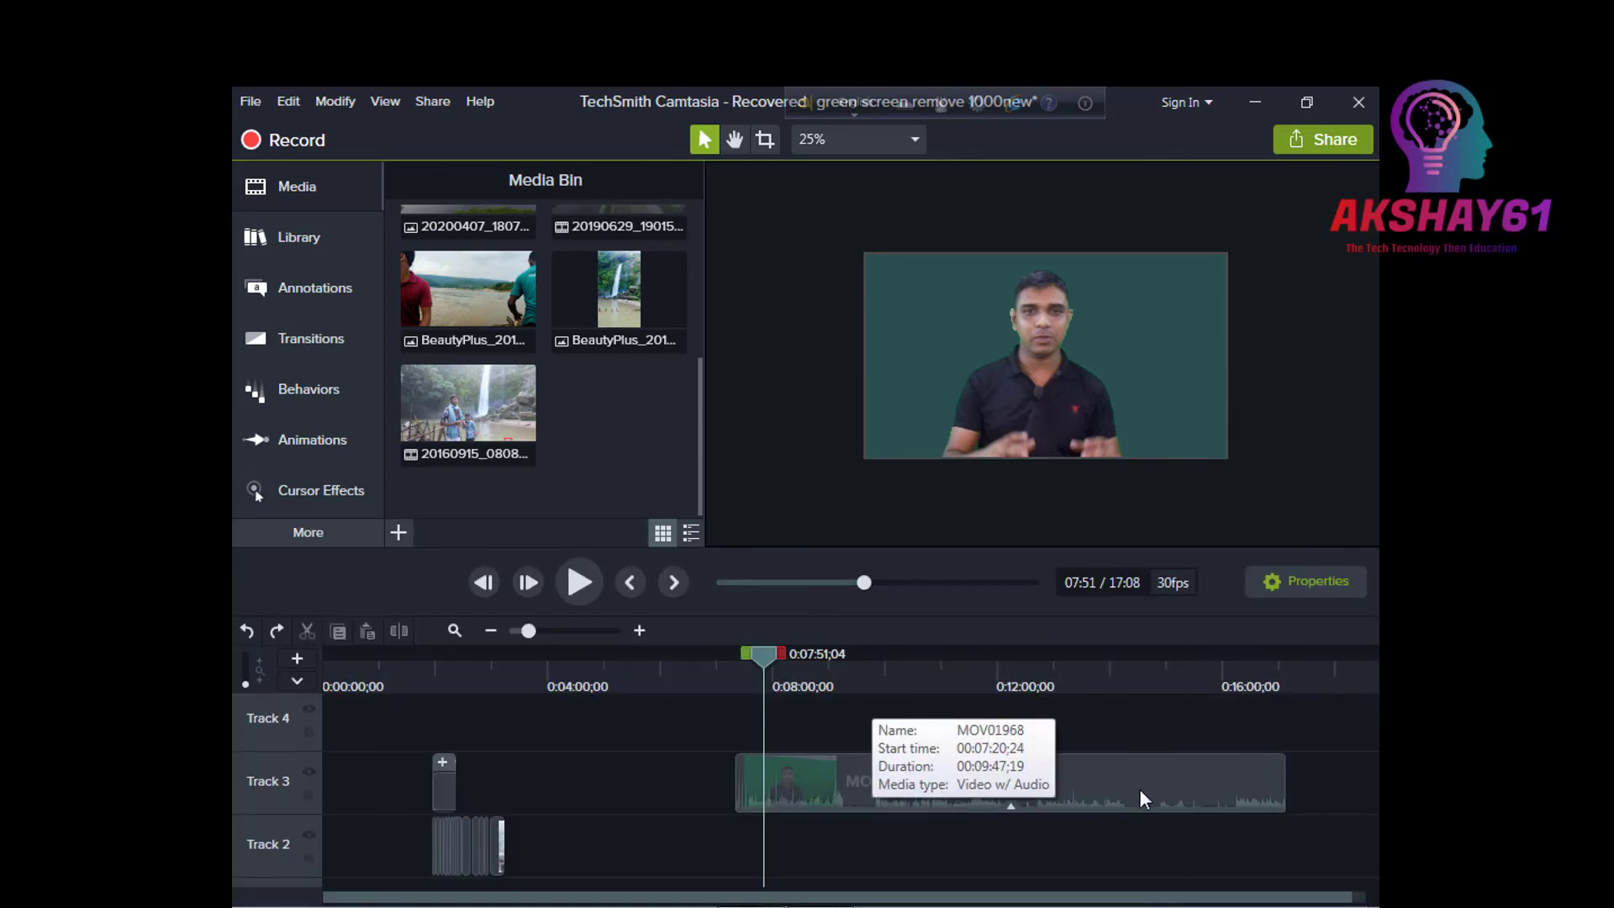
click(763, 653)
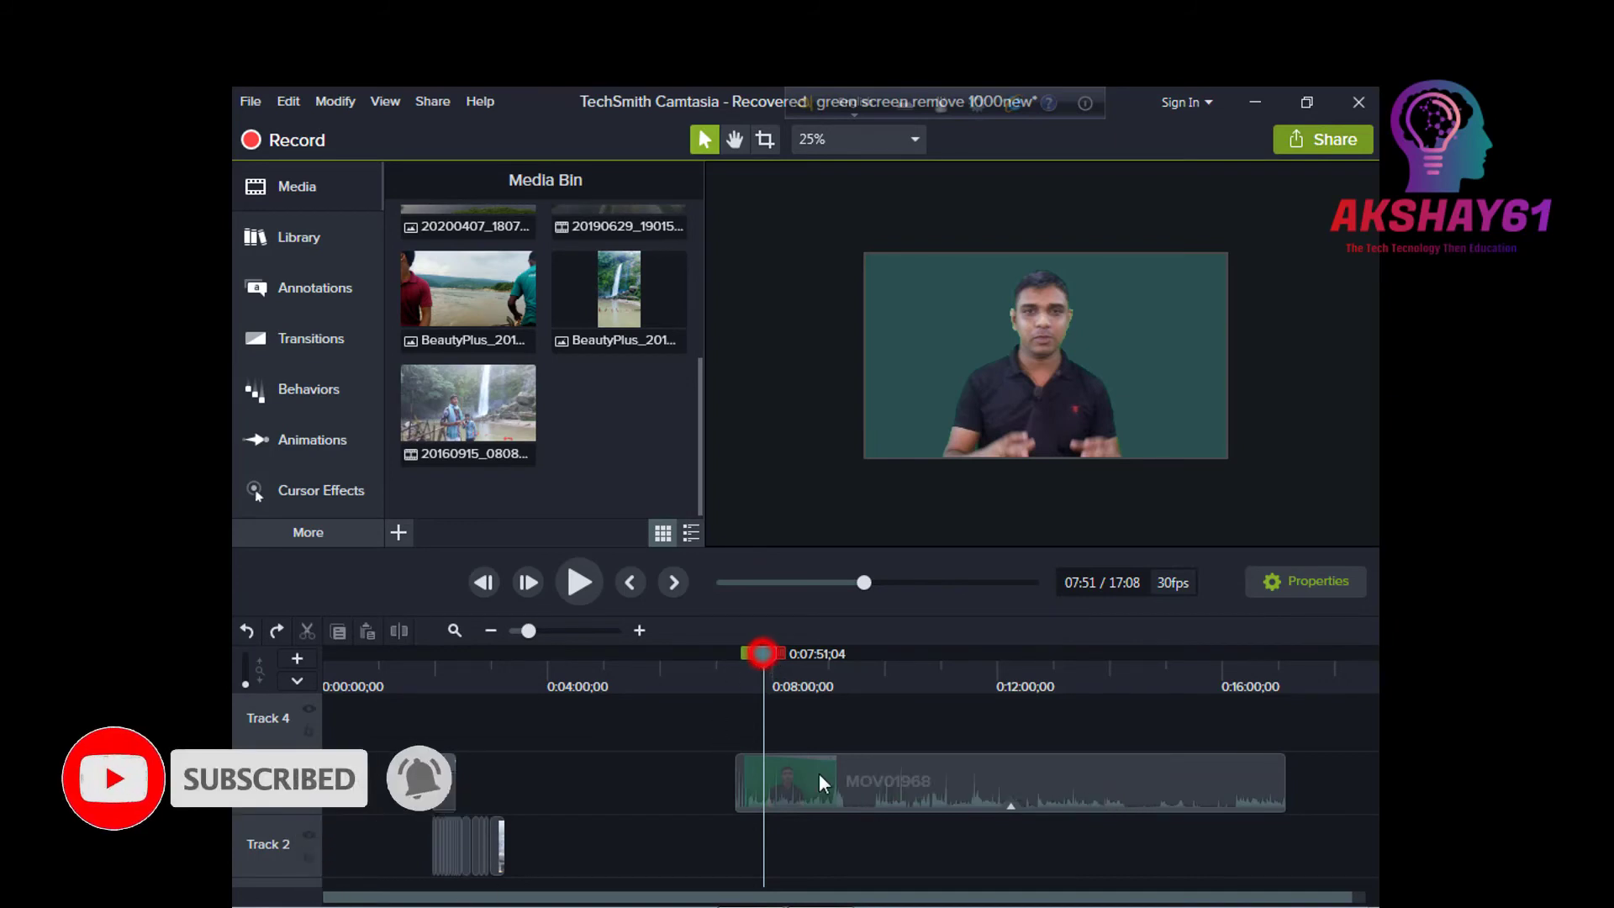
Step: Move clip MOV01968 earlier on Track 3 so it overlaps the waterfall footage on Track 2 at 0:02:42;14
click(824, 775)
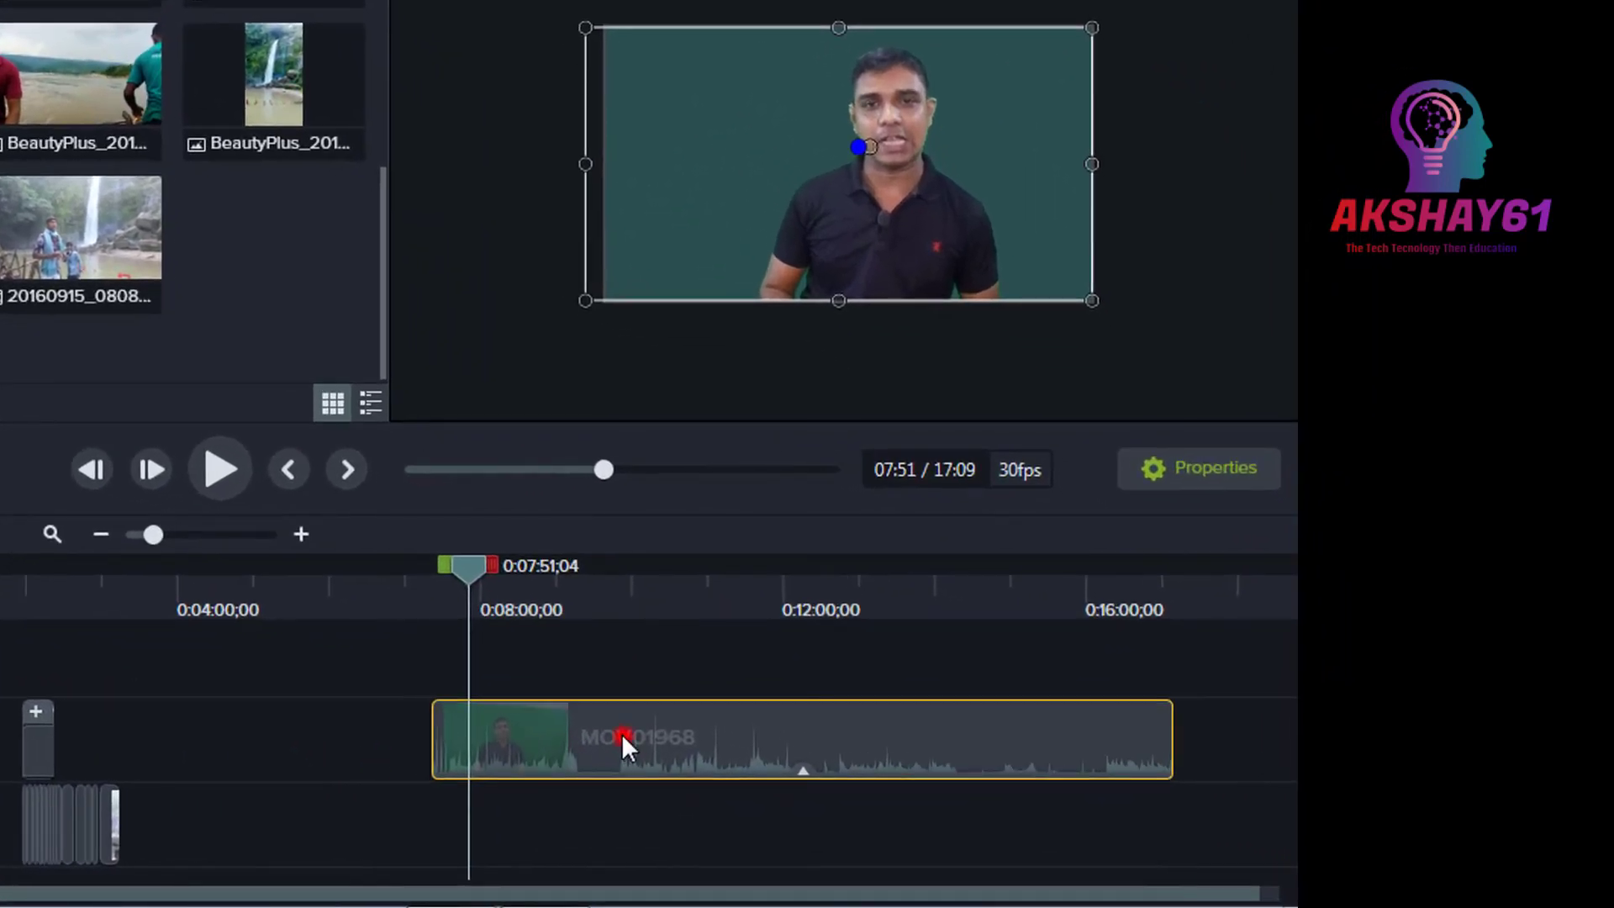
drag(623, 733, 467, 740)
click(79, 813)
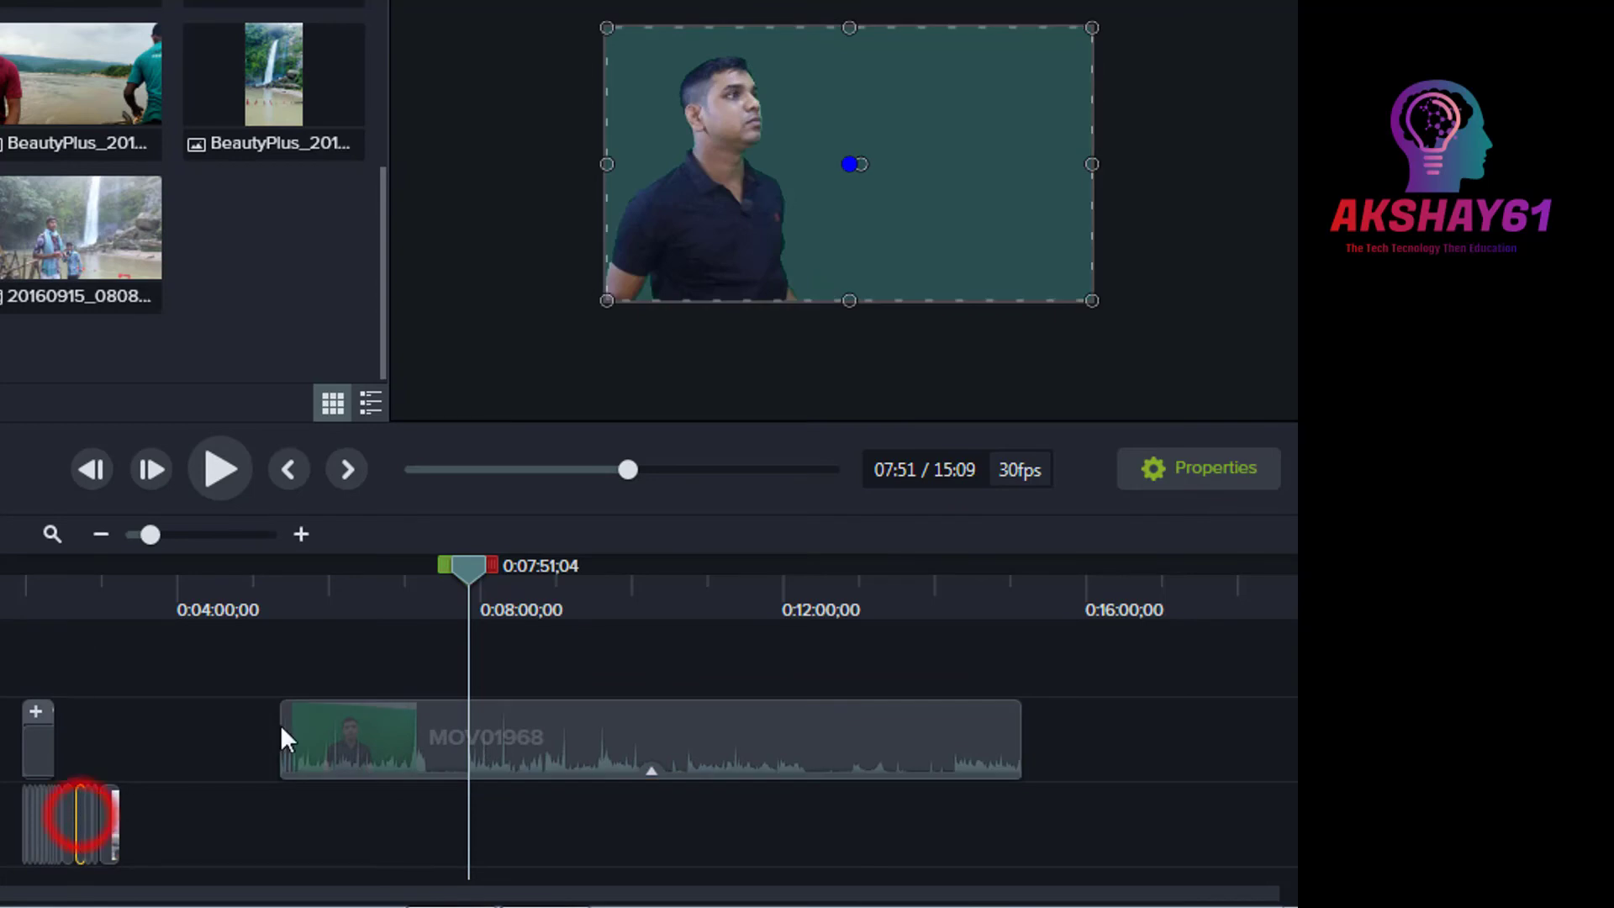
drag(476, 577, 91, 664)
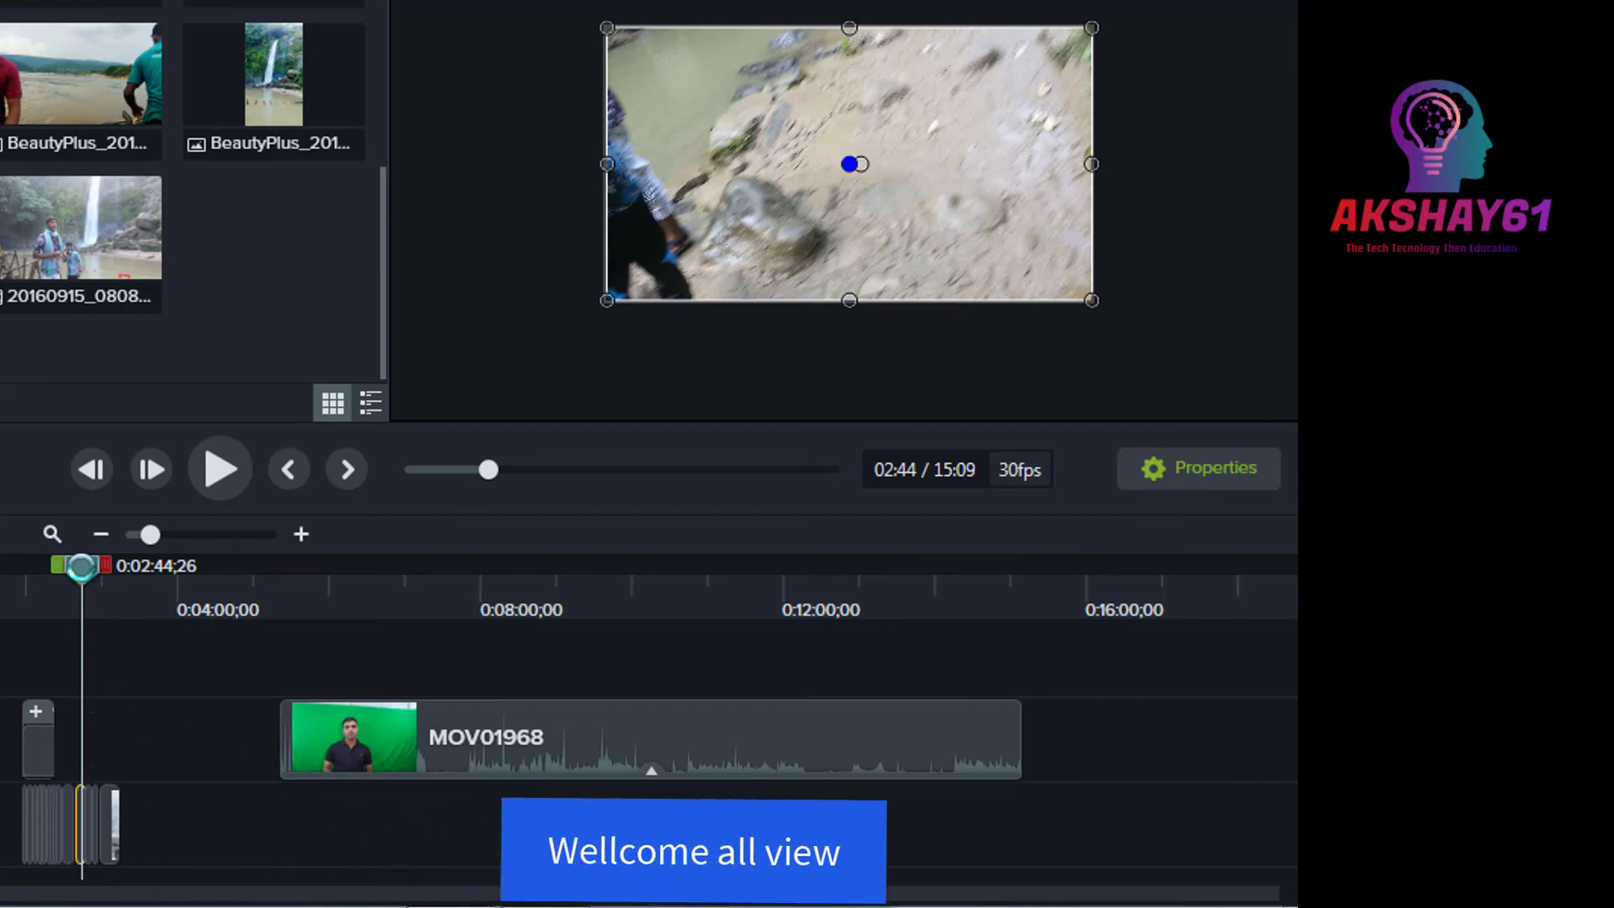
click(79, 570)
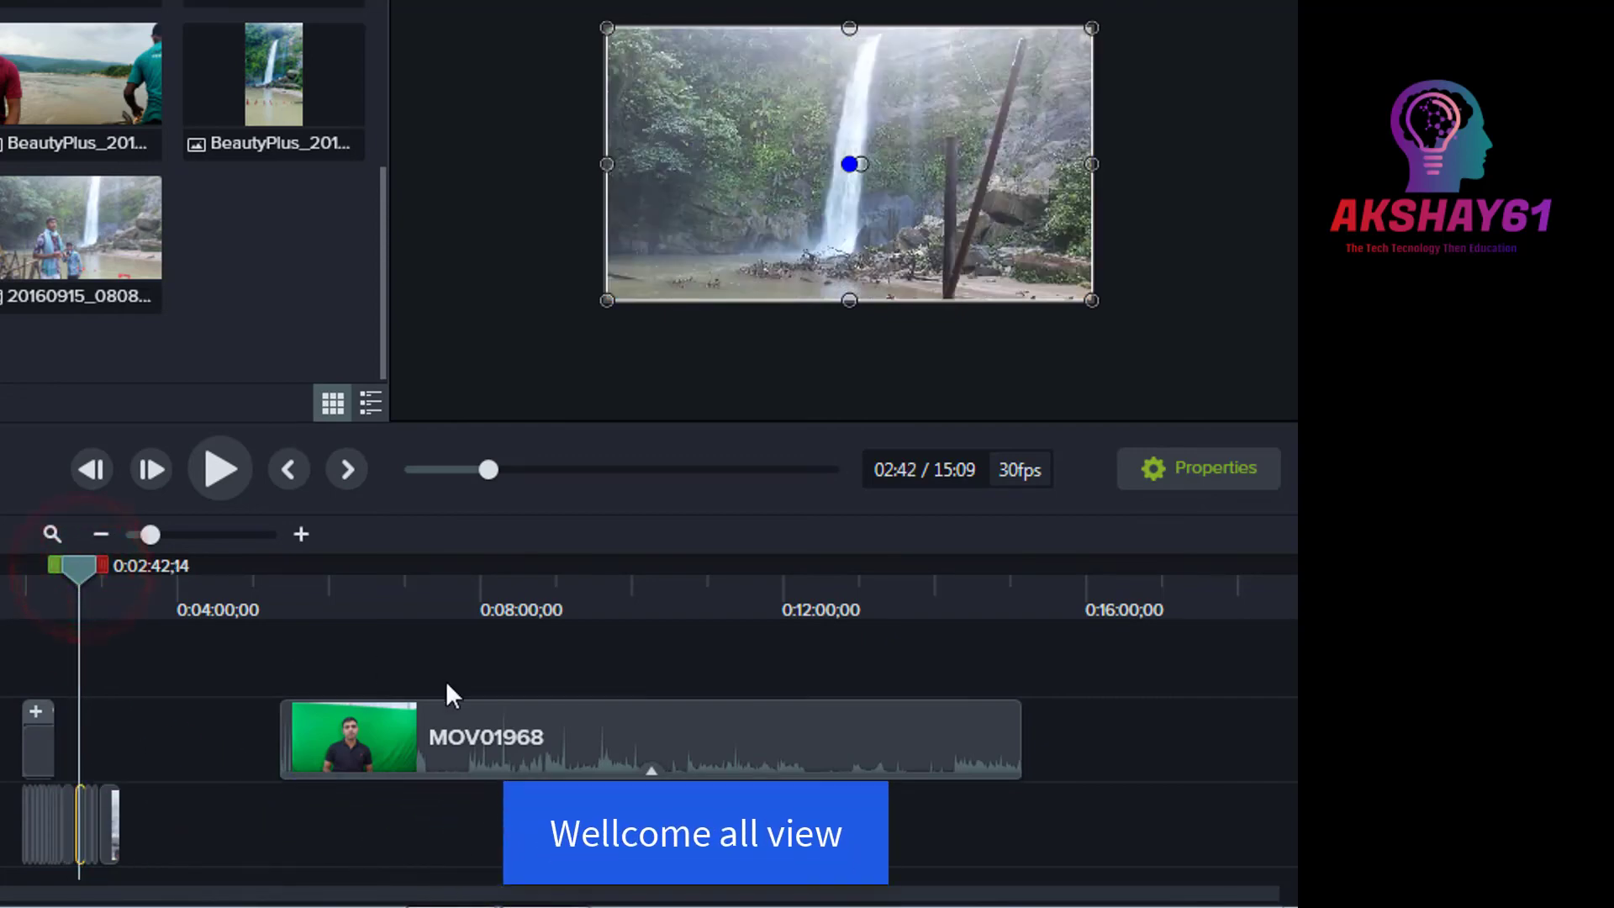
drag(563, 737, 303, 778)
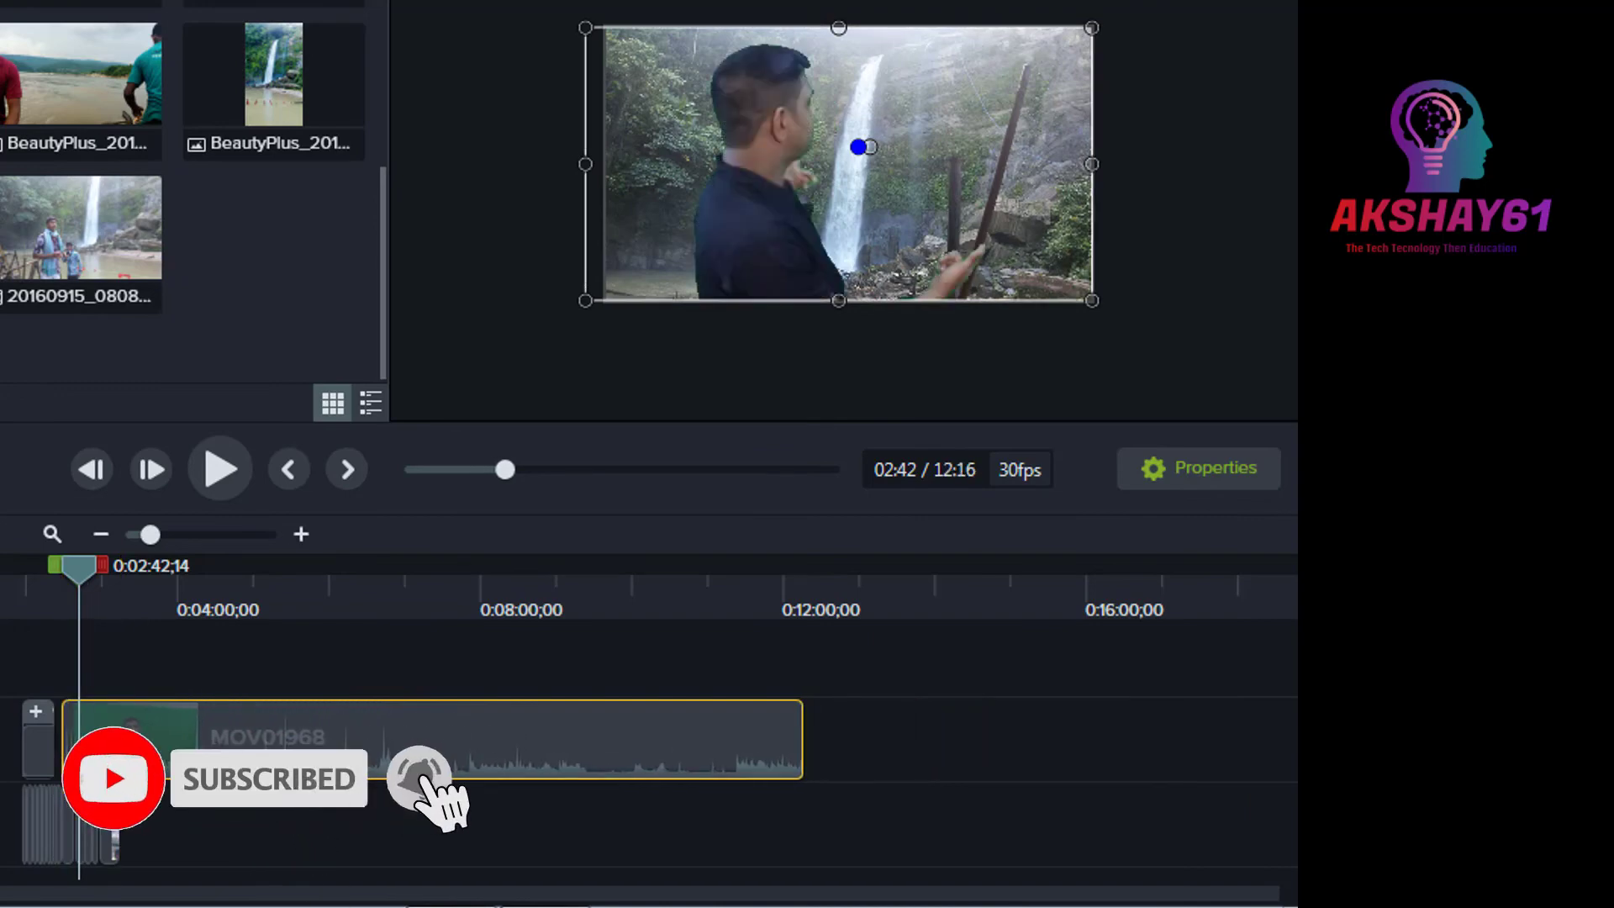
Step: Play the composite from 0:02:42;14 and review the earlier section around 0:02:00 to check the man against the replaced backgrounds
click(223, 484)
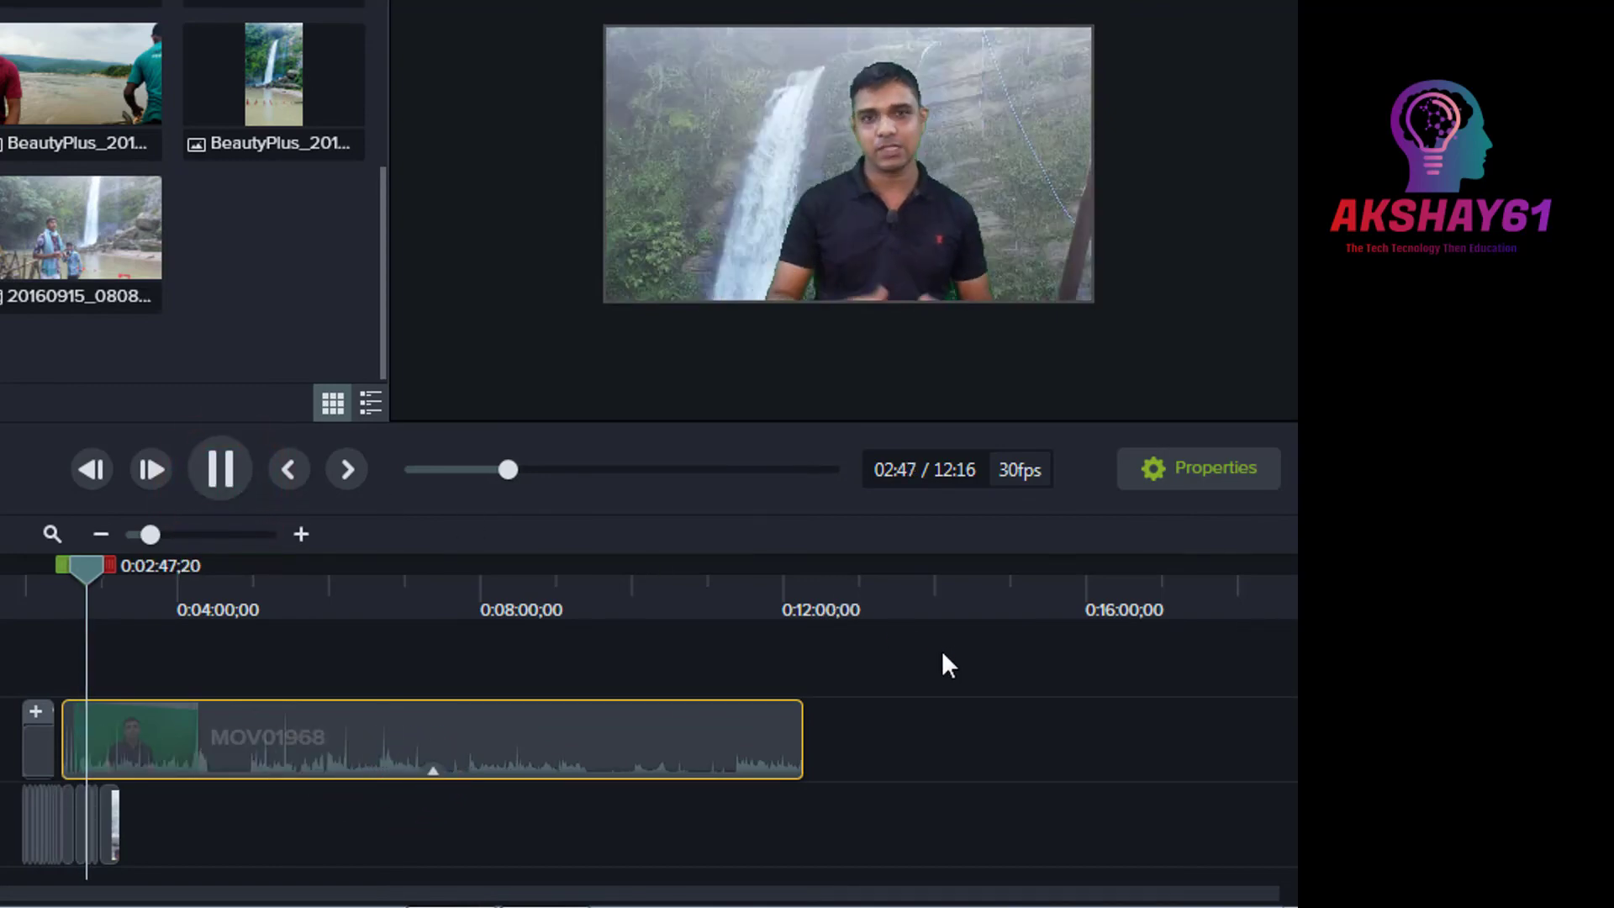
click(219, 469)
drag(91, 570, 34, 562)
click(218, 467)
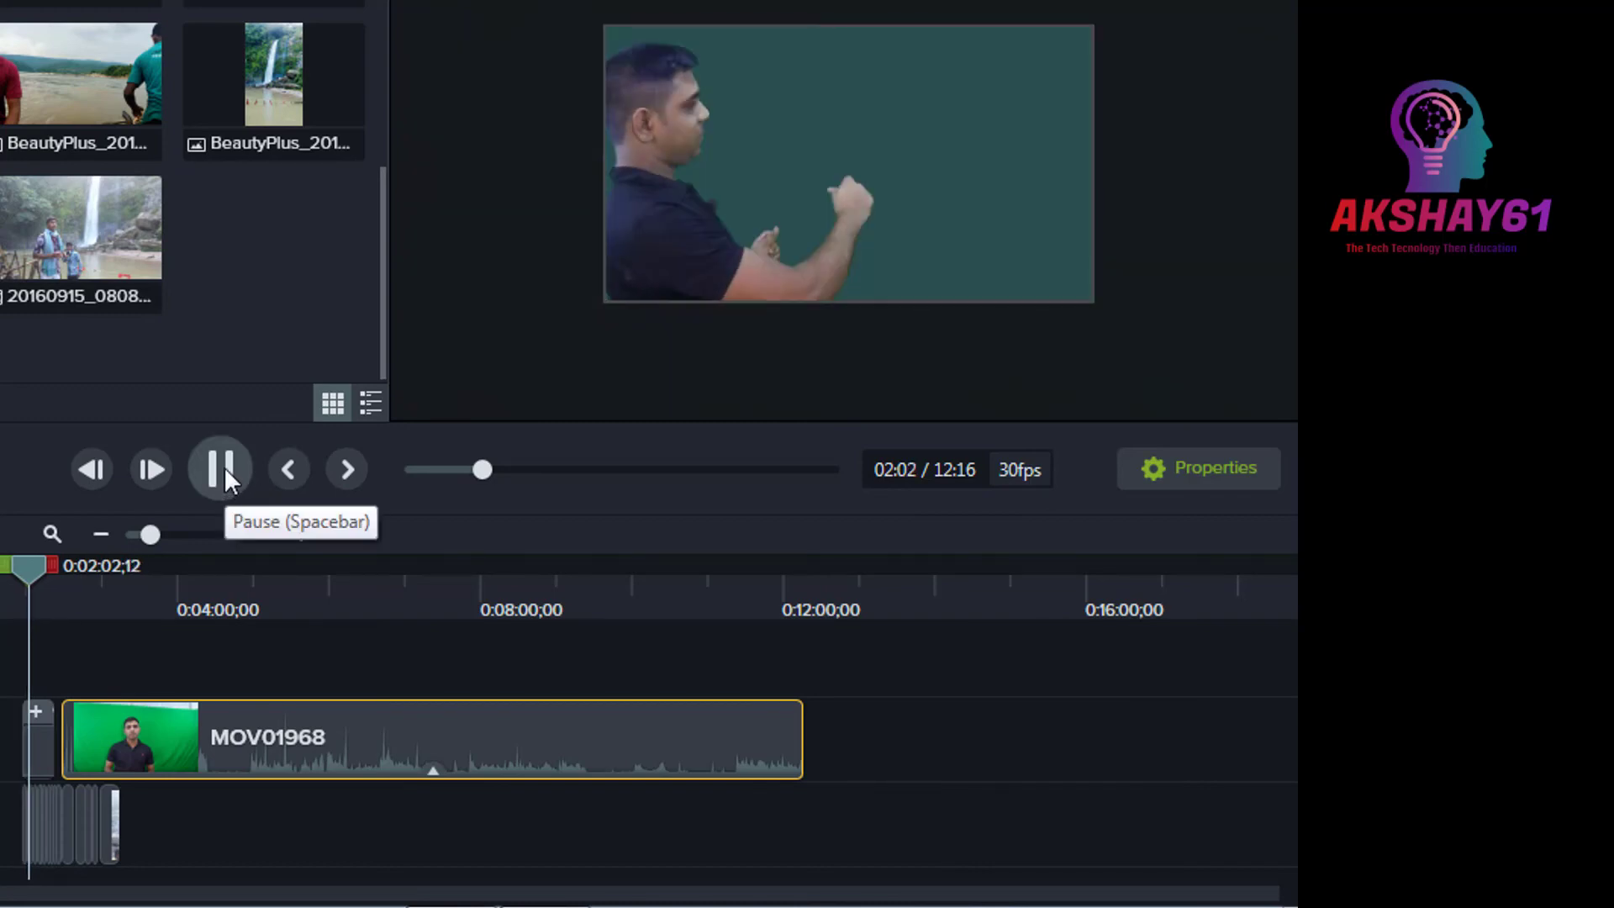
click(227, 464)
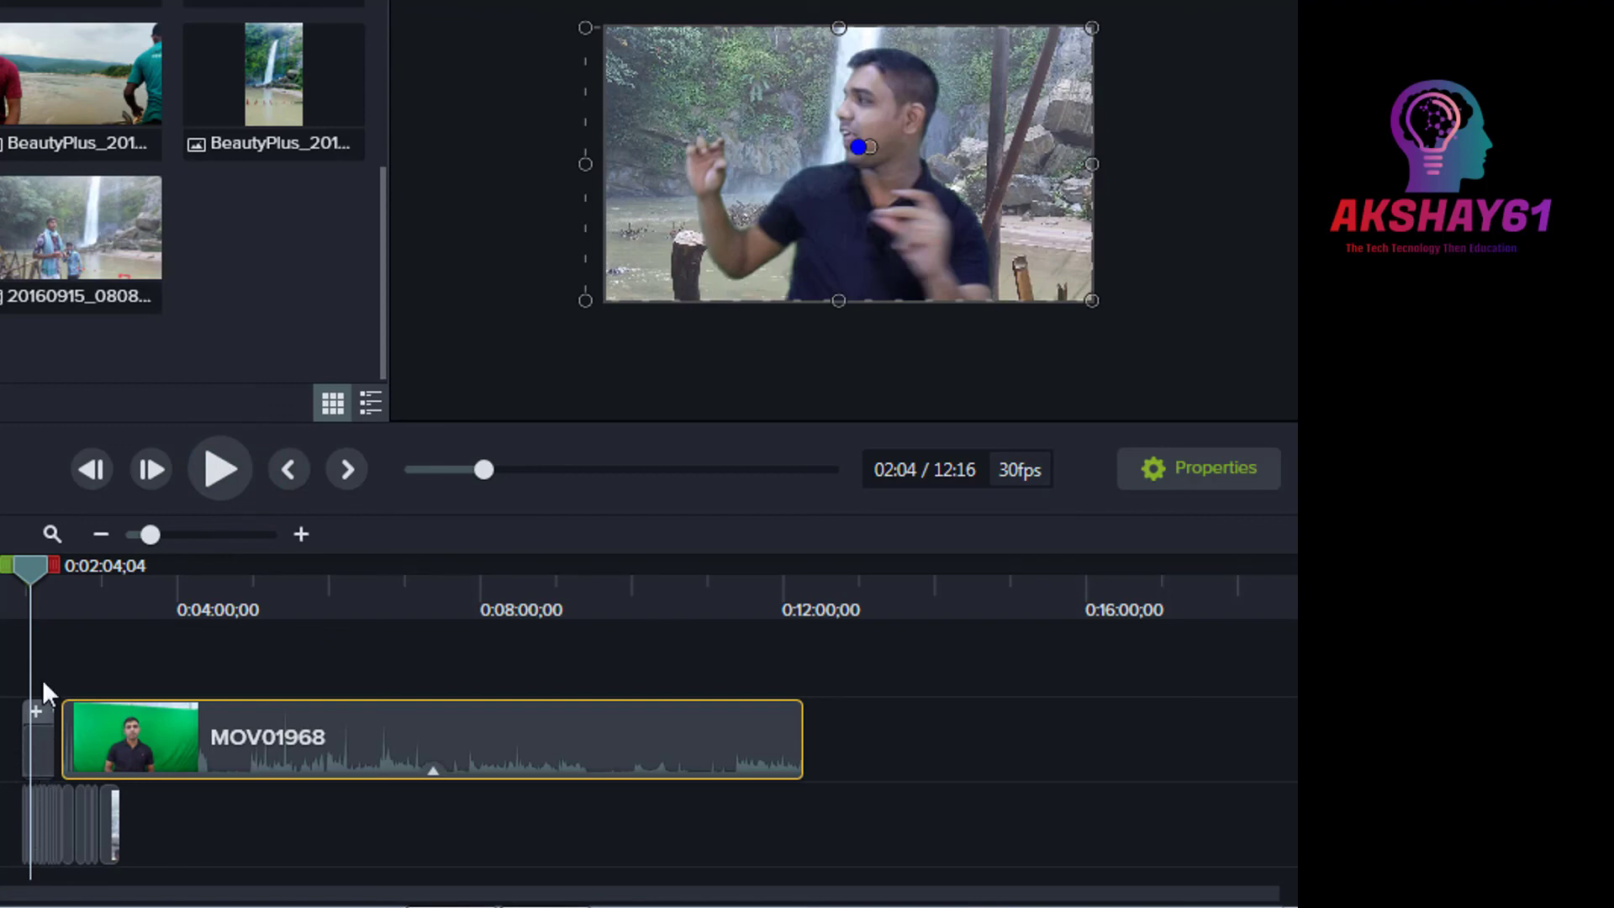
drag(34, 565, 27, 626)
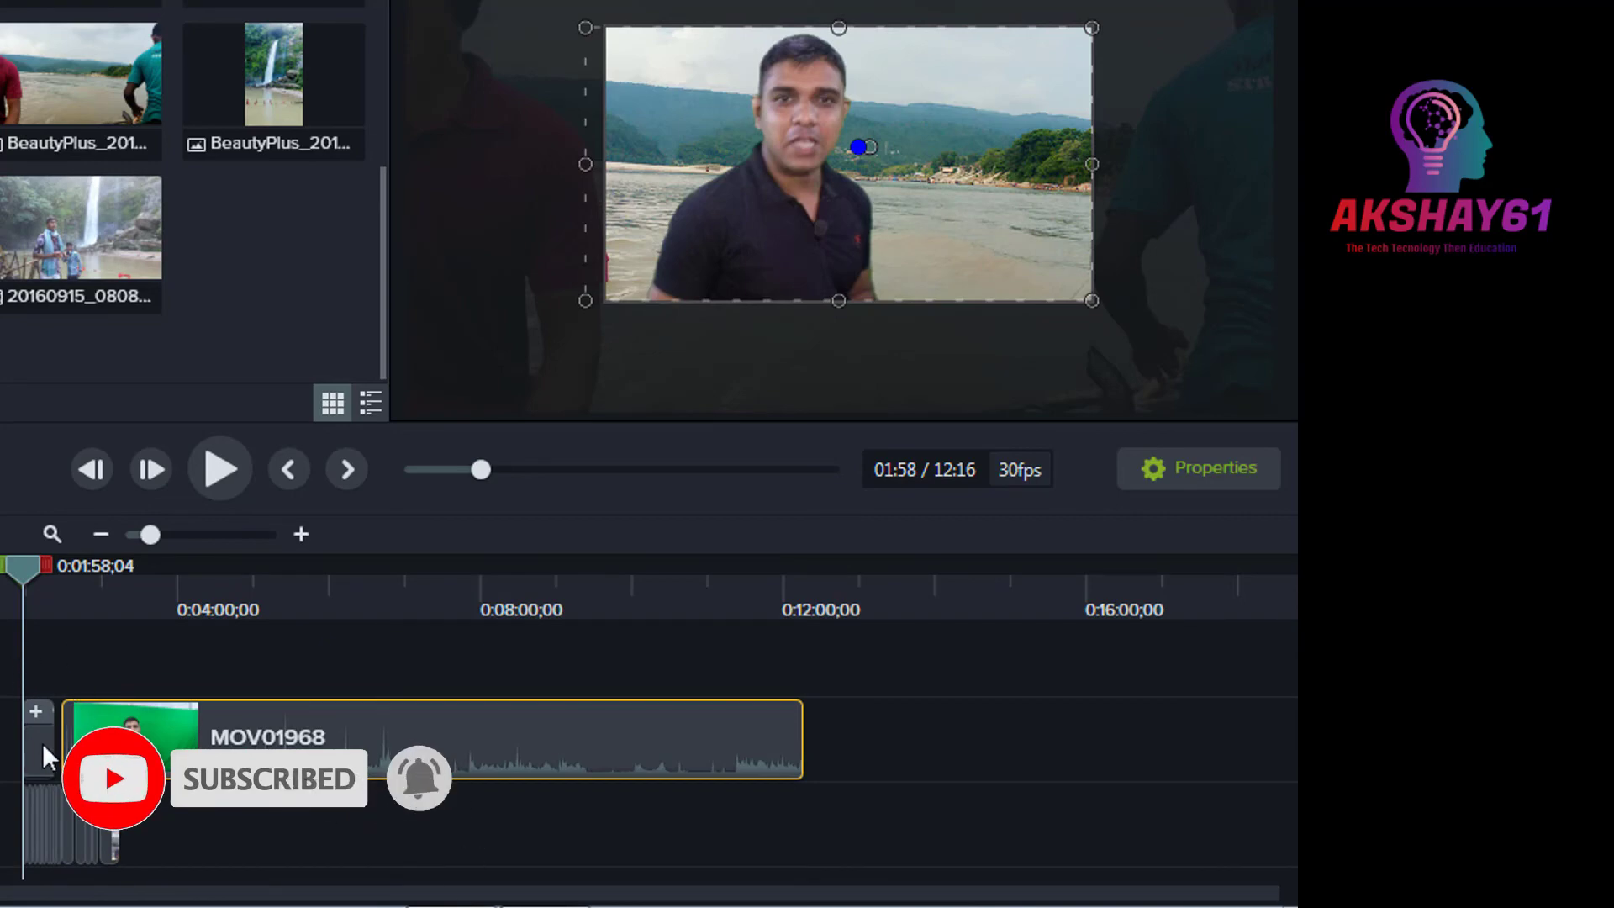
Step: Scrub through clip MOV01968 up to 0:07:53;20 to examine the keyed man against the plain canvas color
click(37, 810)
click(29, 569)
drag(29, 568, 397, 693)
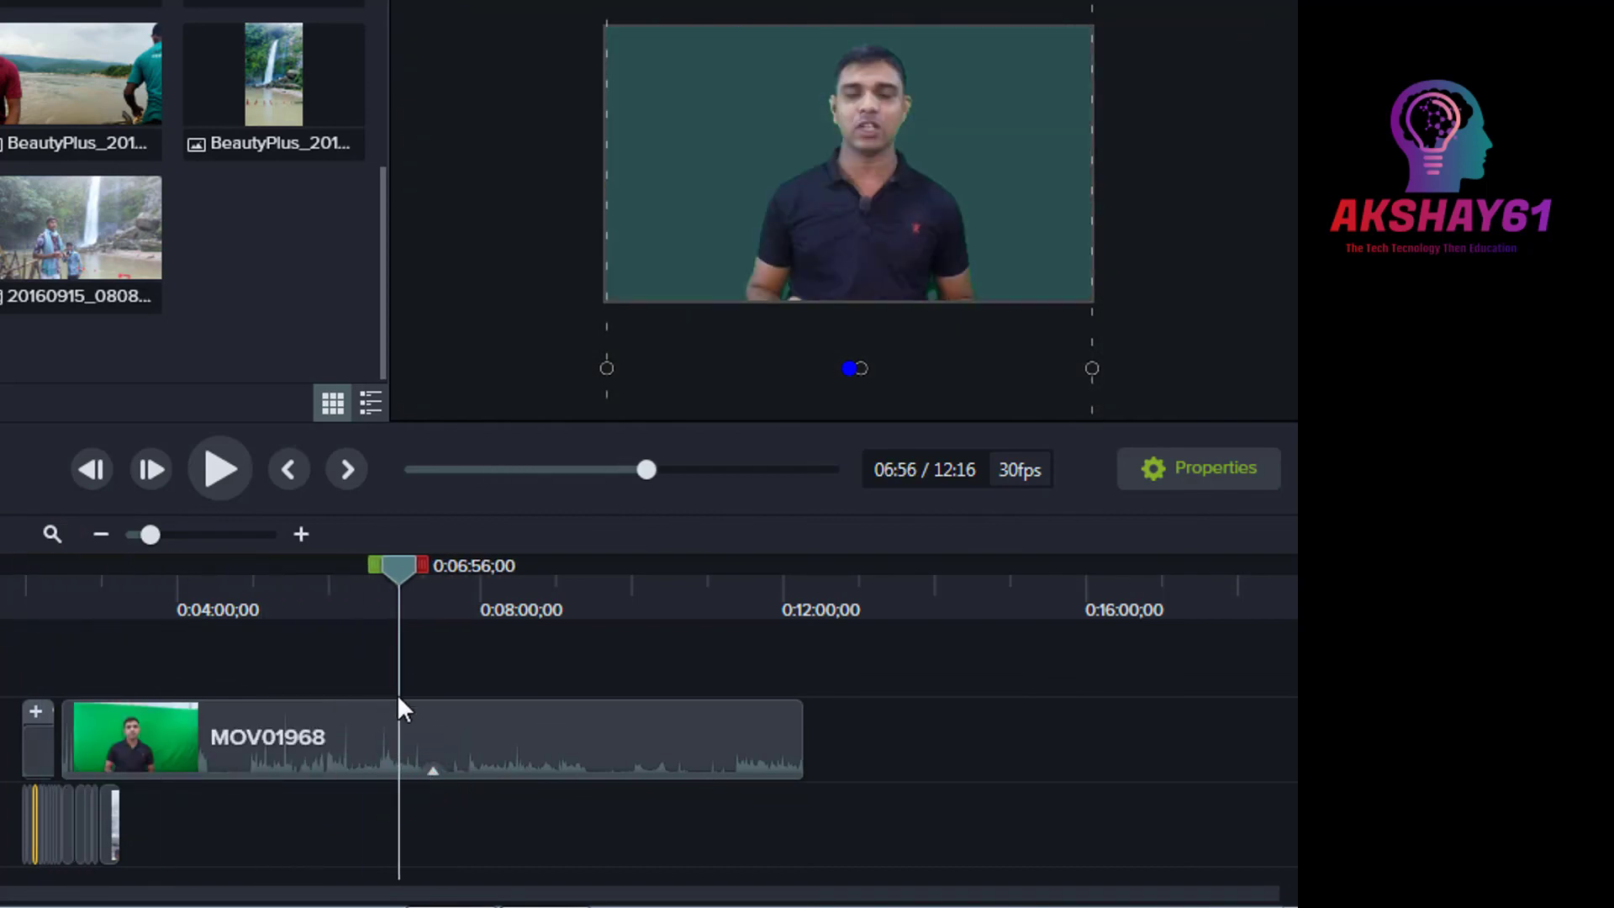
click(346, 735)
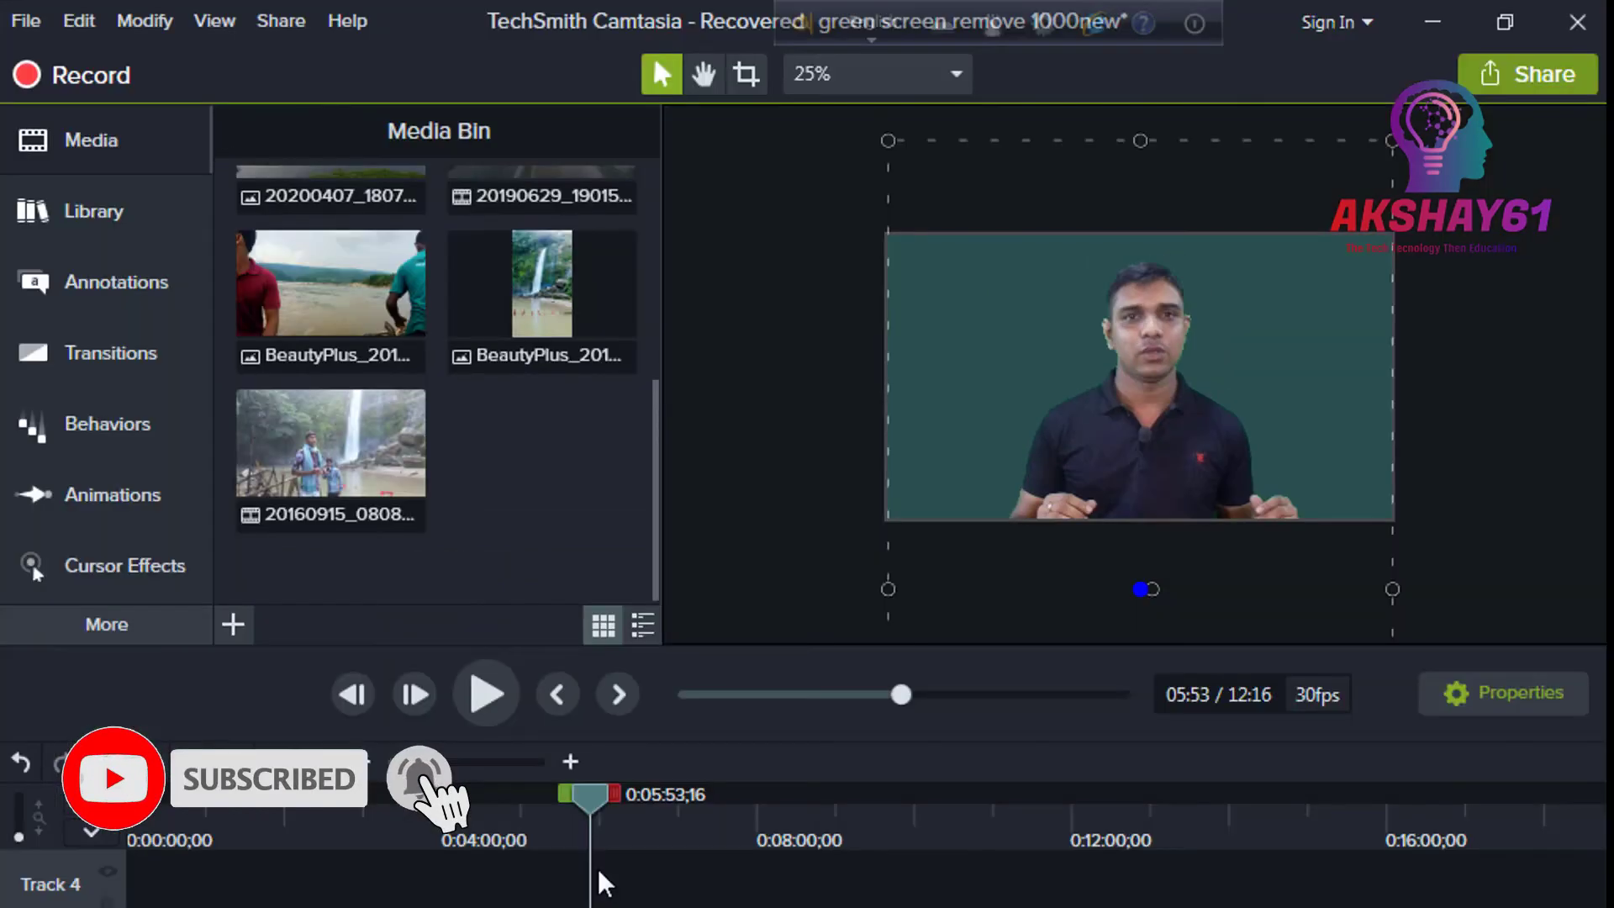
mouse_move(604, 883)
mouse_down()
mouse_move(790, 906)
mouse_move(620, 905)
mouse_up()
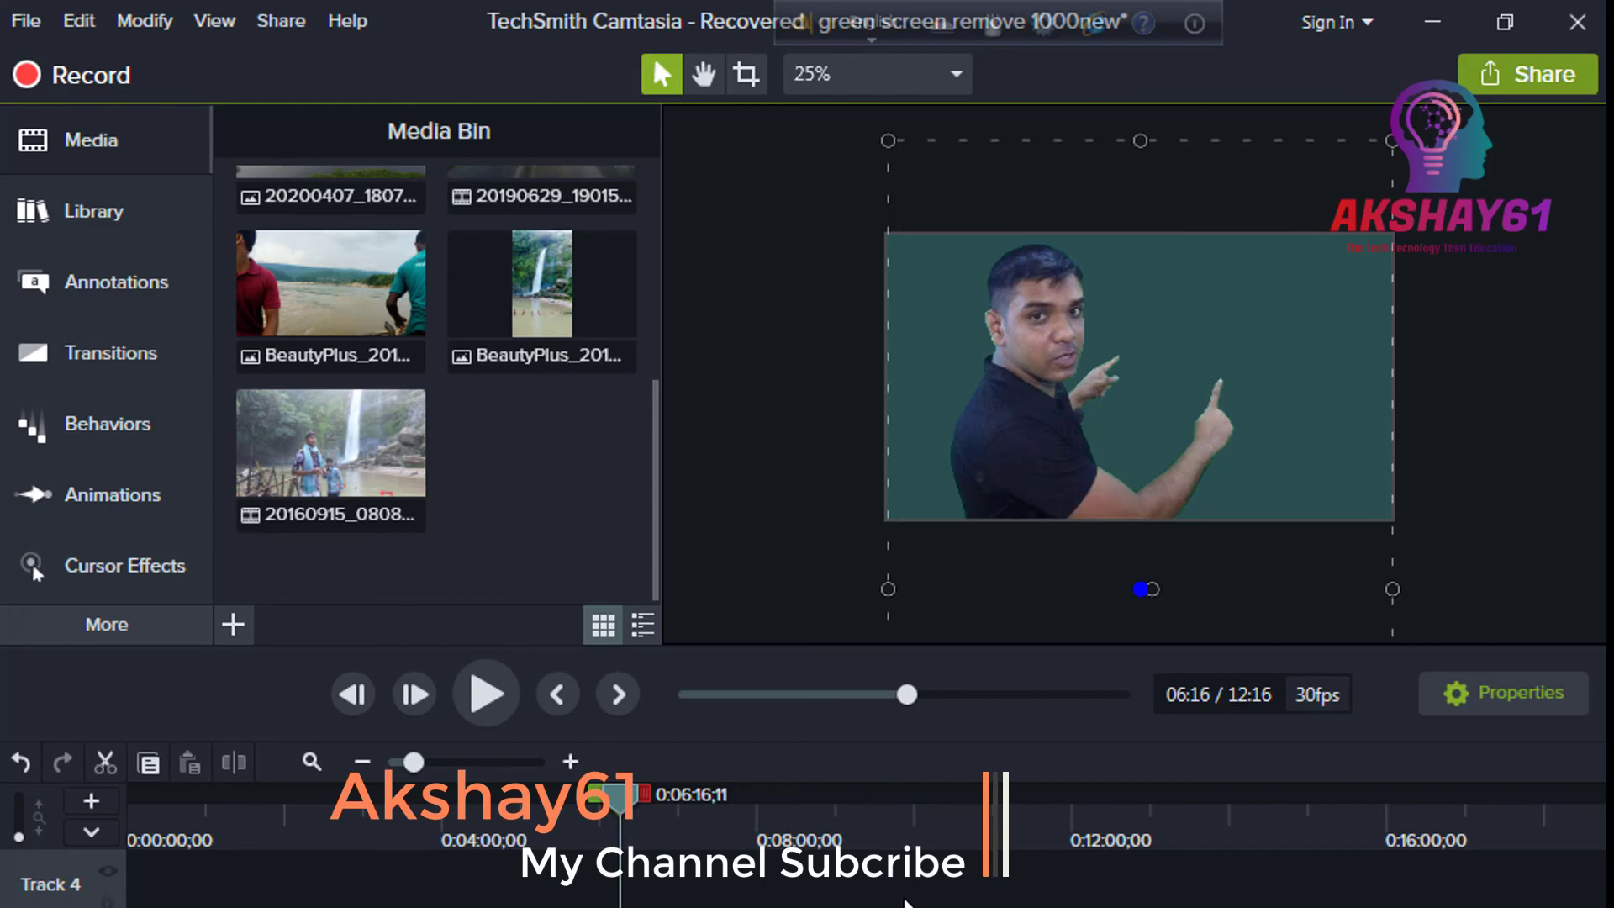
drag(618, 795, 747, 814)
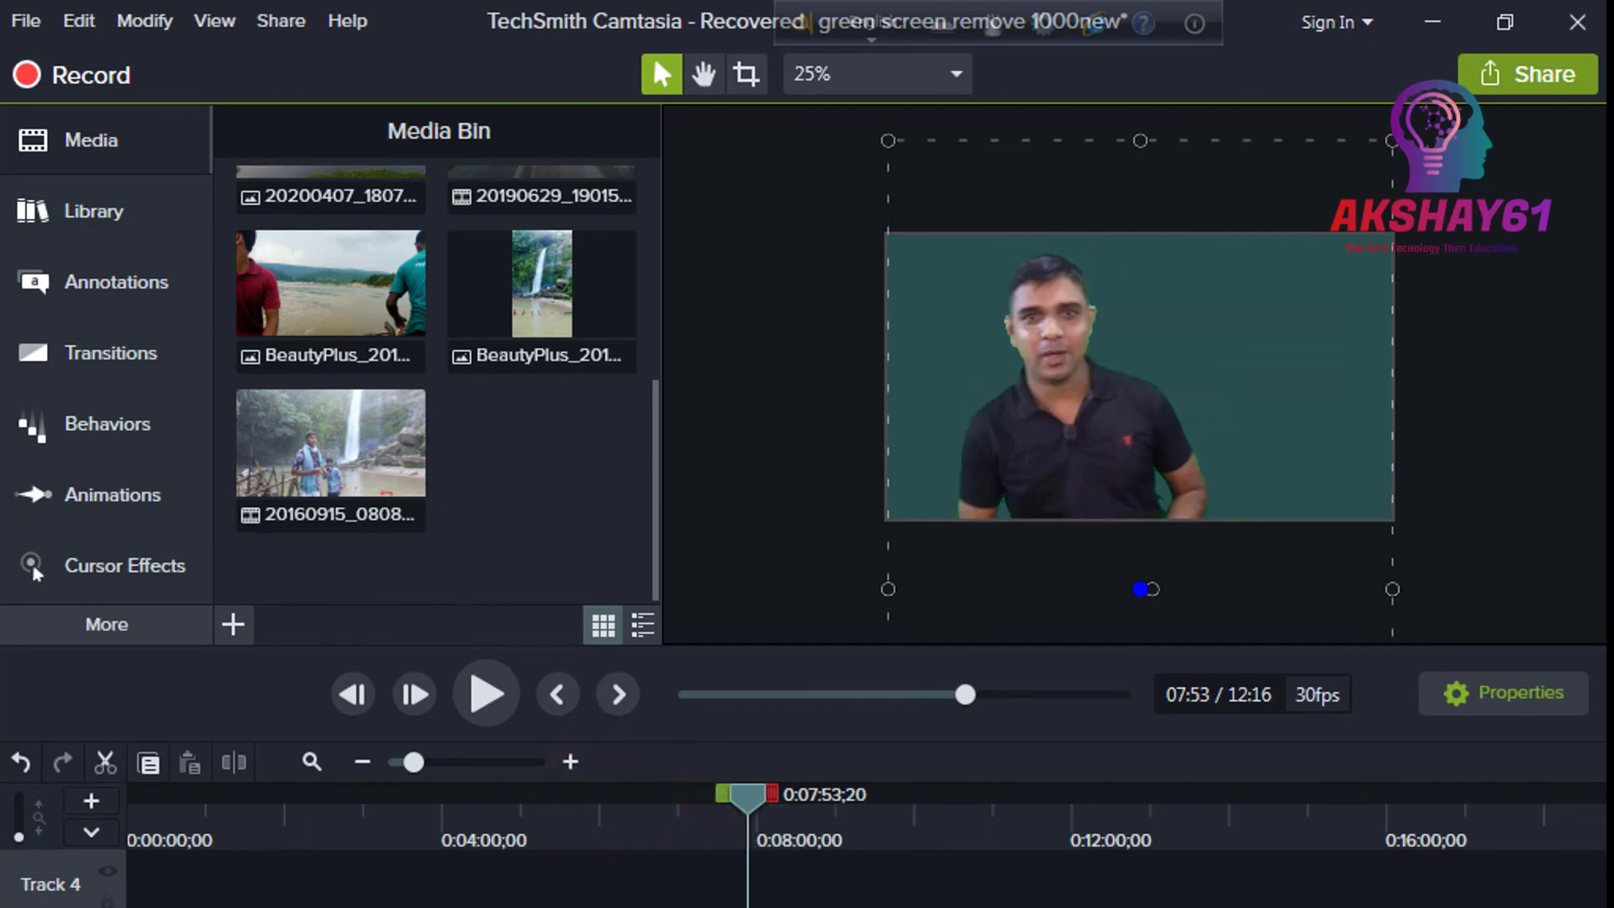